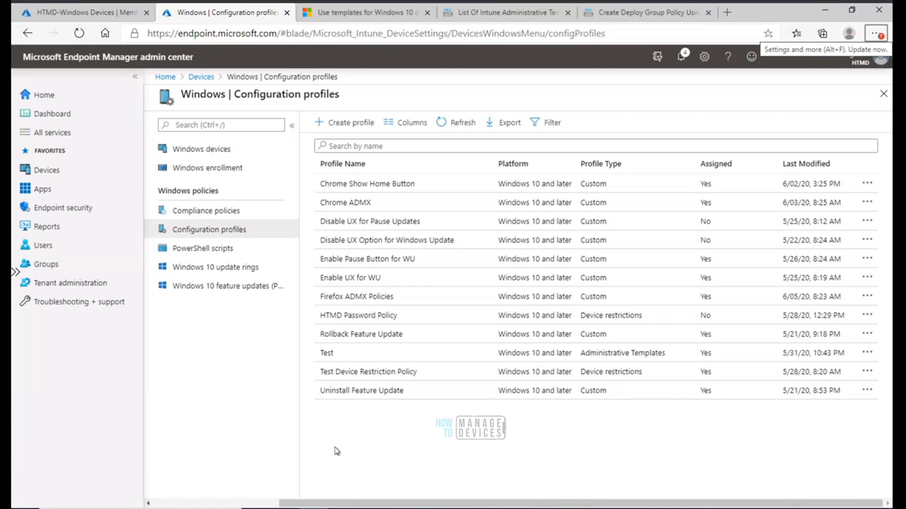
Open the security baselines page under Endpoint security
{"action": "left_click", "coordinate": [67, 210]}
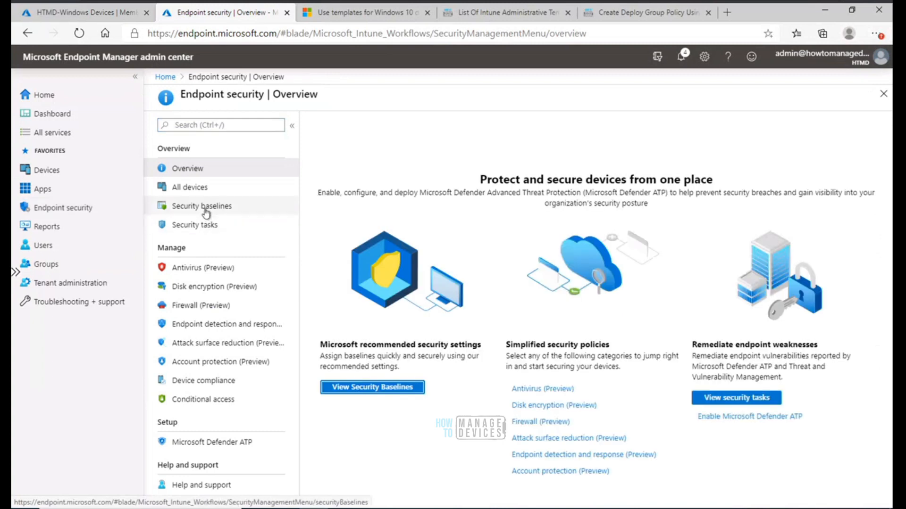
{"action": "left_click", "coordinate": [206, 211]}
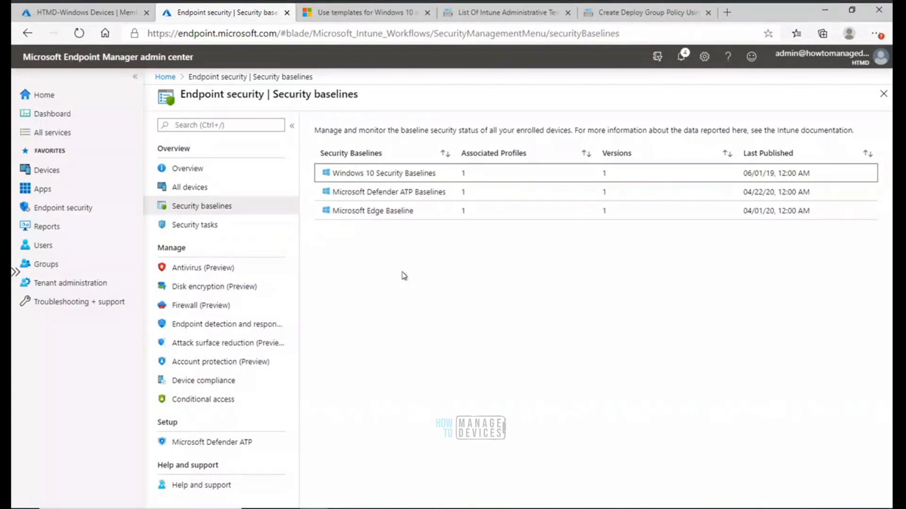
Navigate to the Windows configuration profiles under Devices and open the Create a profile pane
{"action": "left_click", "coordinate": [61, 175]}
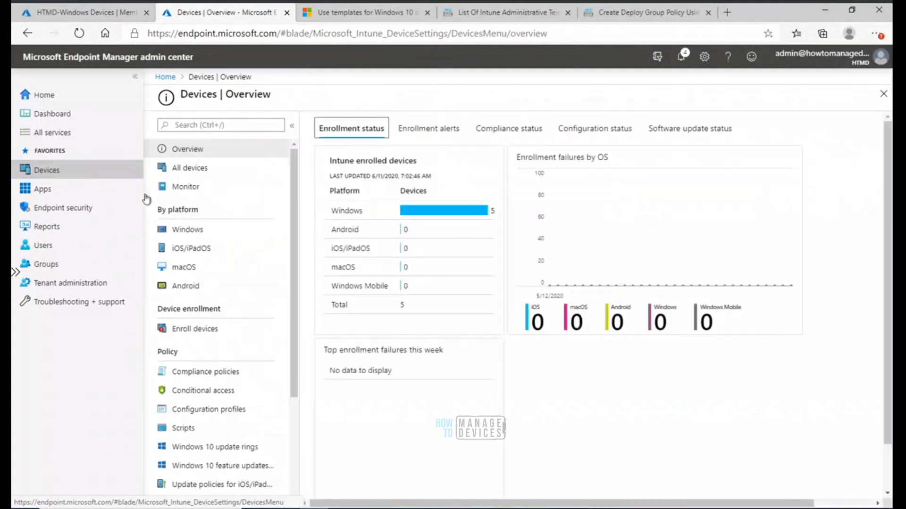
{"action": "left_click", "coordinate": [186, 230]}
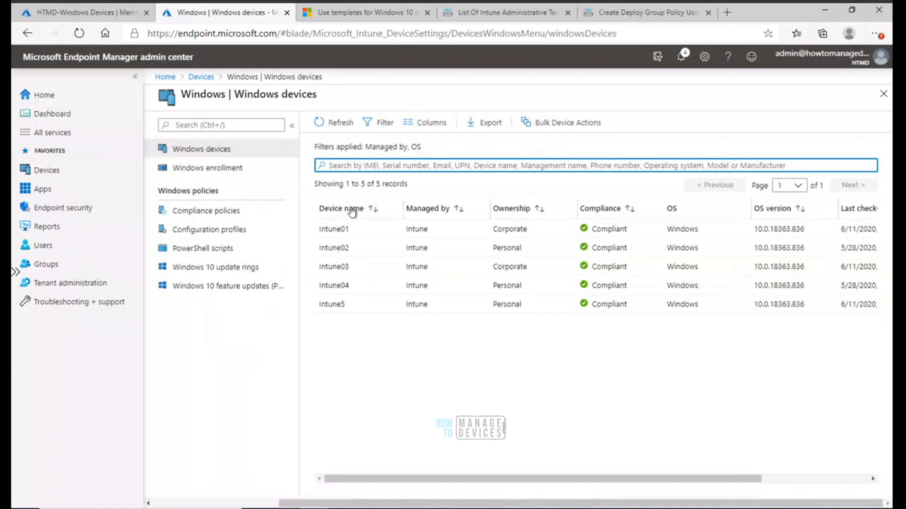
{"action": "left_click", "coordinate": [229, 230]}
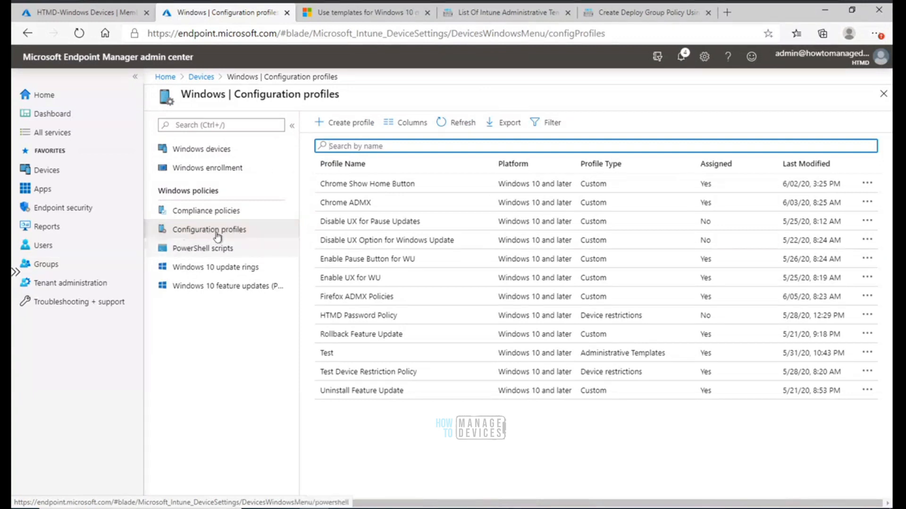
{"action": "left_click", "coordinate": [347, 124]}
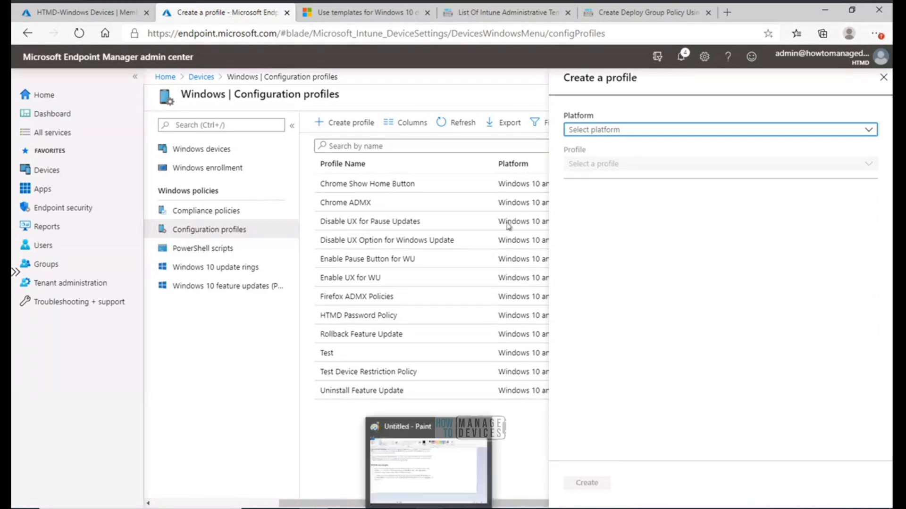
Switch to Paint and draw a red rounded rectangle around the first bullet under Before you begin
{"action": "left_click", "coordinate": [615, 14]}
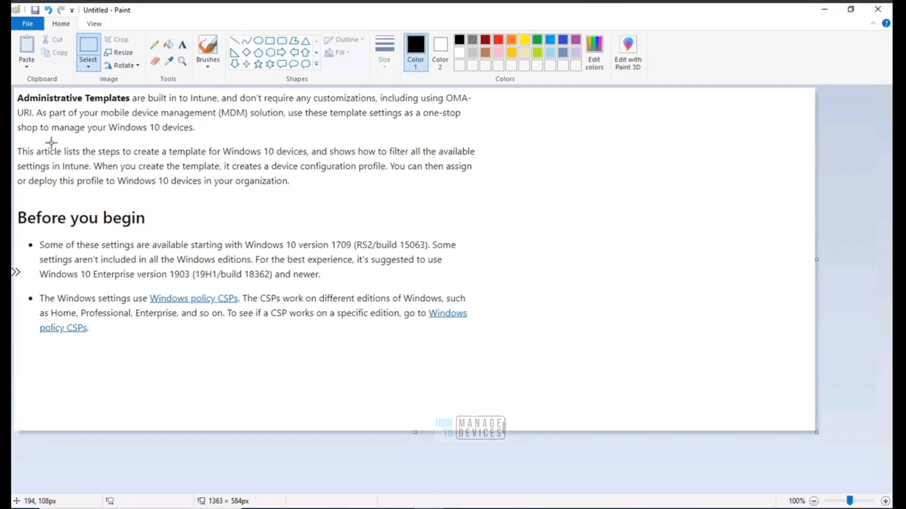
{"action": "left_click", "coordinate": [282, 40]}
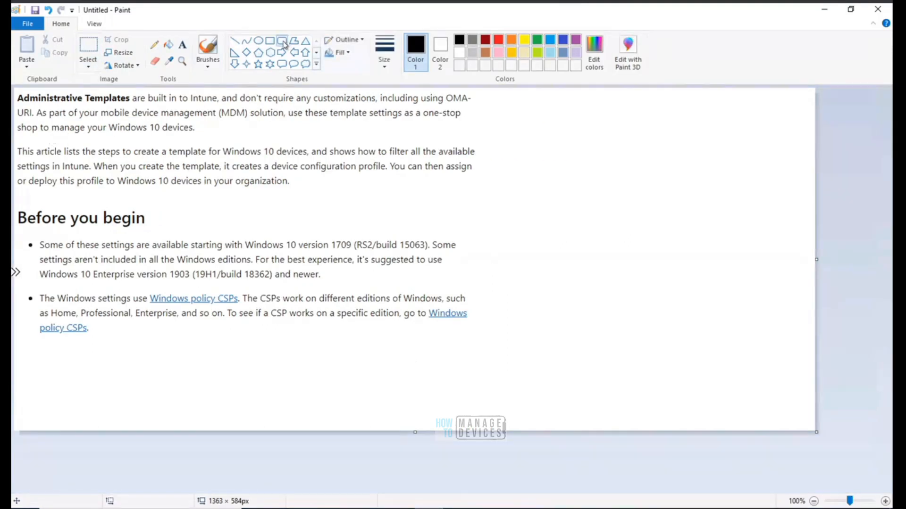
{"action": "left_click", "coordinate": [498, 39]}
{"action": "left_click_drag", "start_coordinate": [20, 235], "coordinate": [209, 260]}
{"action": "left_click_drag", "start_coordinate": [379, 269], "coordinate": [474, 287]}
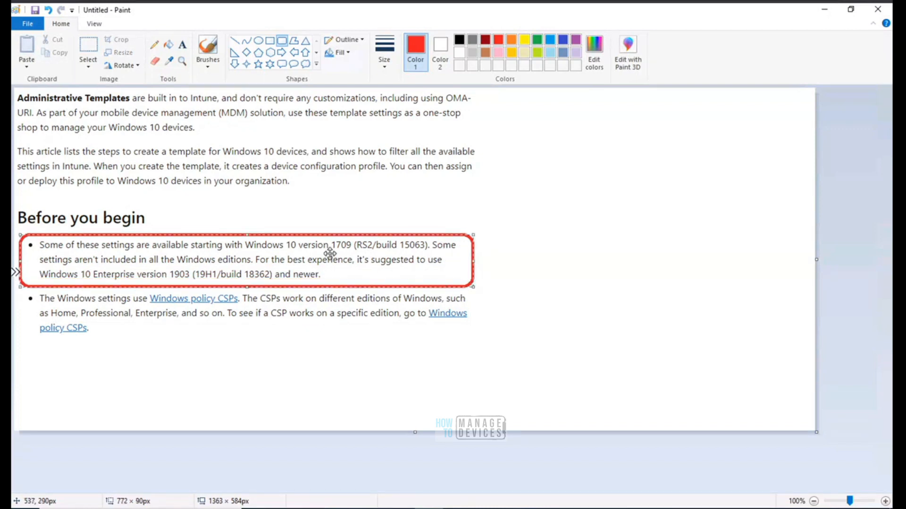
Underline the version numbers 1709 and 1903 in red
{"action": "left_click_drag", "start_coordinate": [327, 251], "coordinate": [357, 254]}
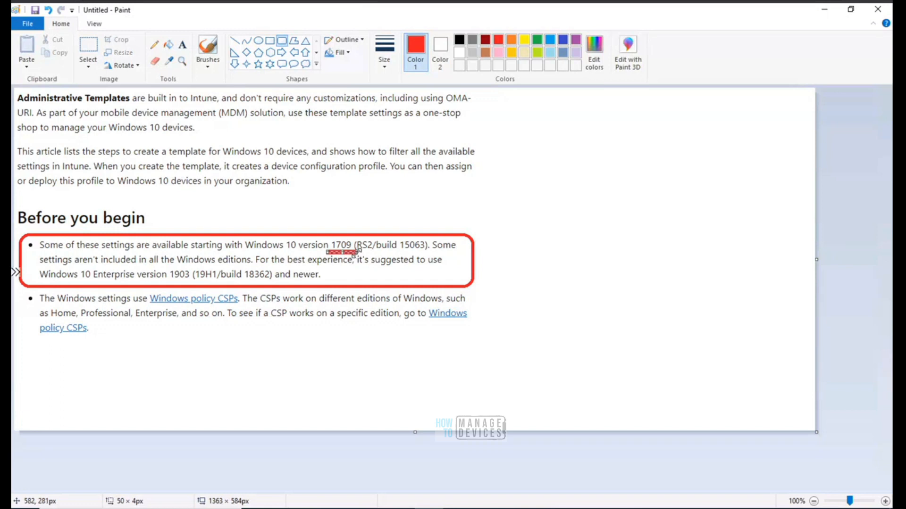
{"action": "left_click", "coordinate": [368, 275]}
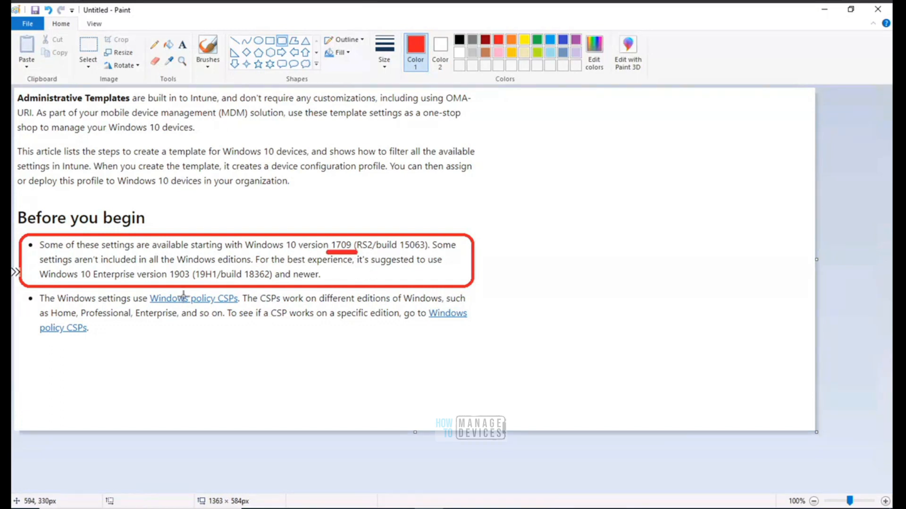
{"action": "left_click_drag", "start_coordinate": [166, 281], "coordinate": [199, 282]}
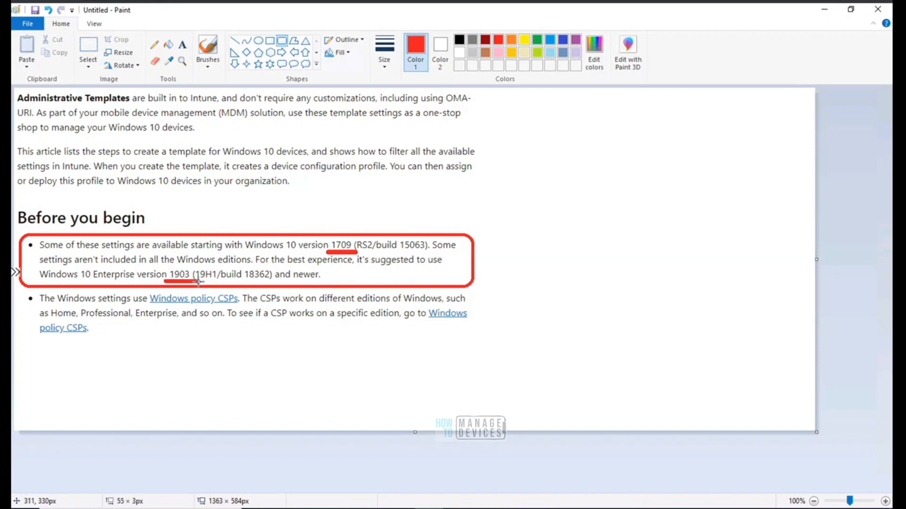
{"action": "left_click_drag", "start_coordinate": [198, 282], "coordinate": [198, 282]}
{"action": "left_click_drag", "start_coordinate": [224, 284], "coordinate": [275, 284]}
Draw a red rounded rectangle around the paragraph beginning 'This article lists the steps'
{"action": "left_click_drag", "start_coordinate": [17, 141], "coordinate": [481, 199]}
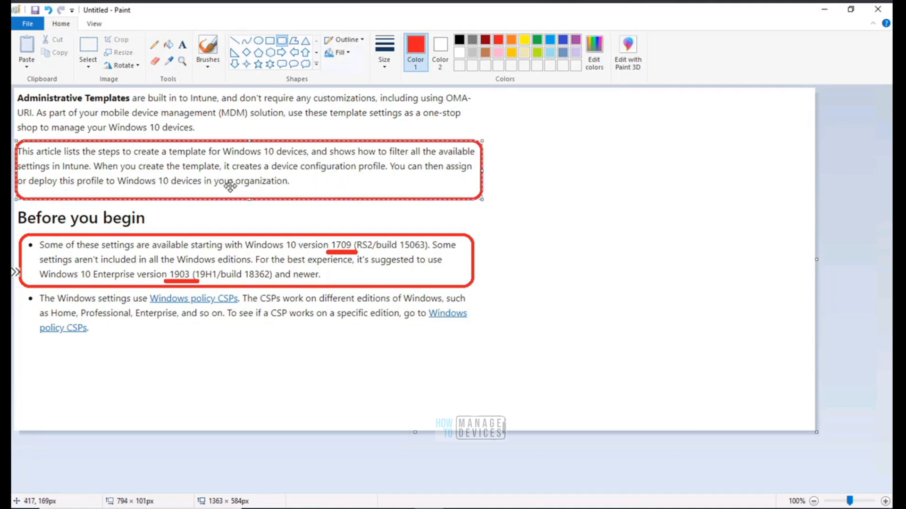
{"action": "left_click_drag", "start_coordinate": [17, 142], "coordinate": [15, 139]}
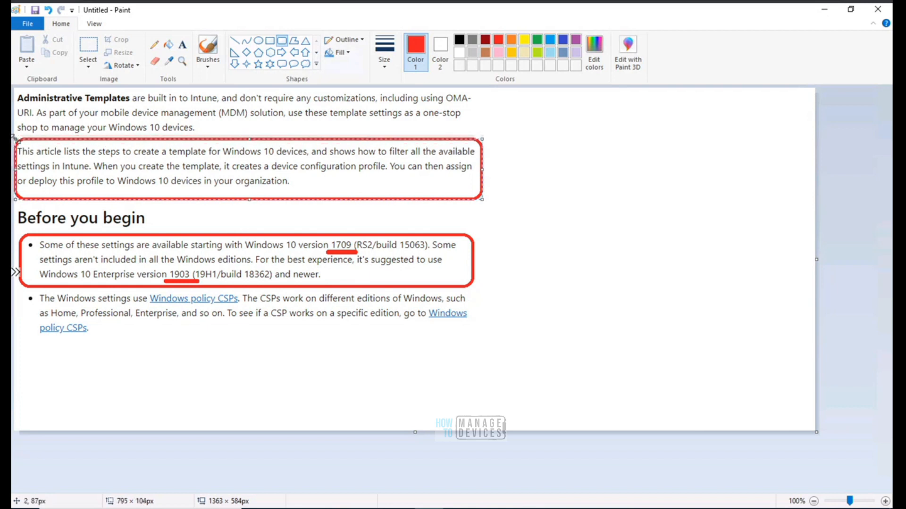
{"action": "left_click", "coordinate": [551, 168]}
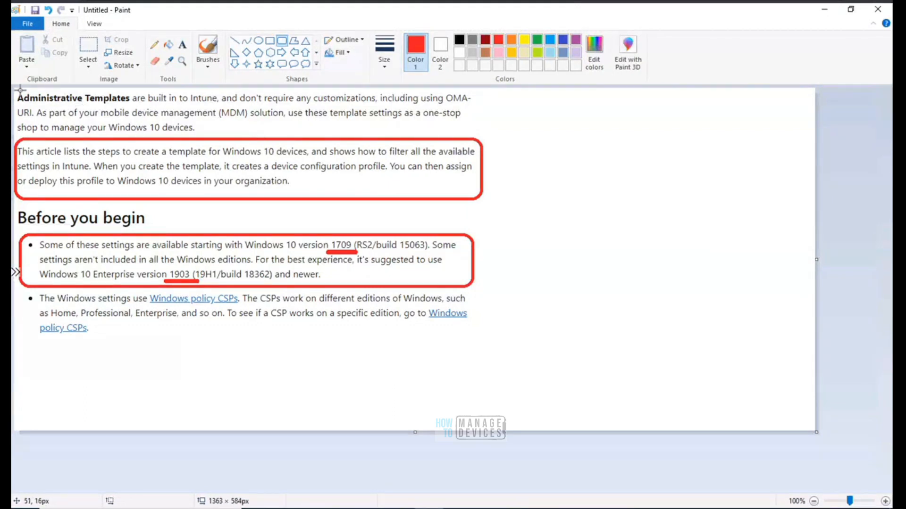
Draw a red rounded rectangle around the opening Administrative Templates paragraph
{"action": "mouse_move", "coordinate": [16, 90]}
{"action": "left_mouse_down"}
{"action": "mouse_move", "coordinate": [150, 133]}
{"action": "mouse_move", "coordinate": [346, 142]}
{"action": "mouse_move", "coordinate": [483, 136]}
{"action": "left_mouse_up"}
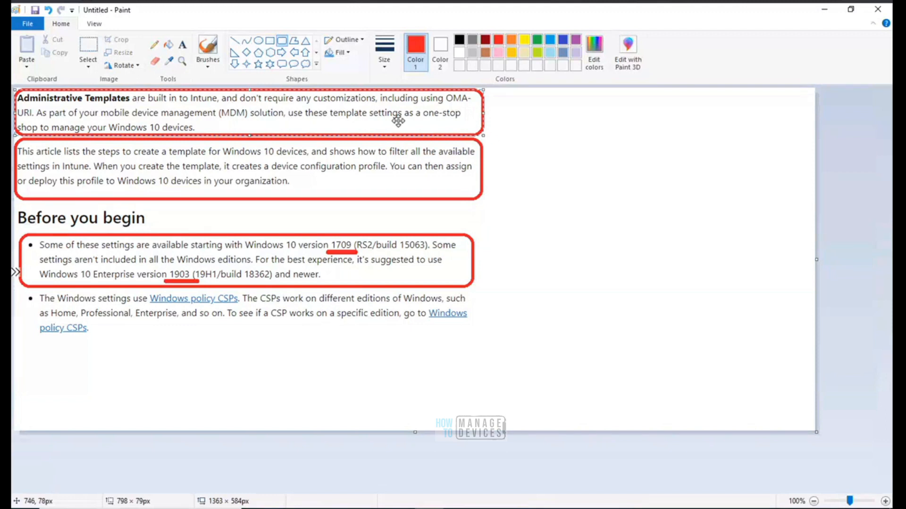
{"action": "left_click", "coordinate": [533, 116]}
Underline OMA-URI in the opening paragraph in red
{"action": "left_click_drag", "start_coordinate": [442, 100], "coordinate": [466, 123]}
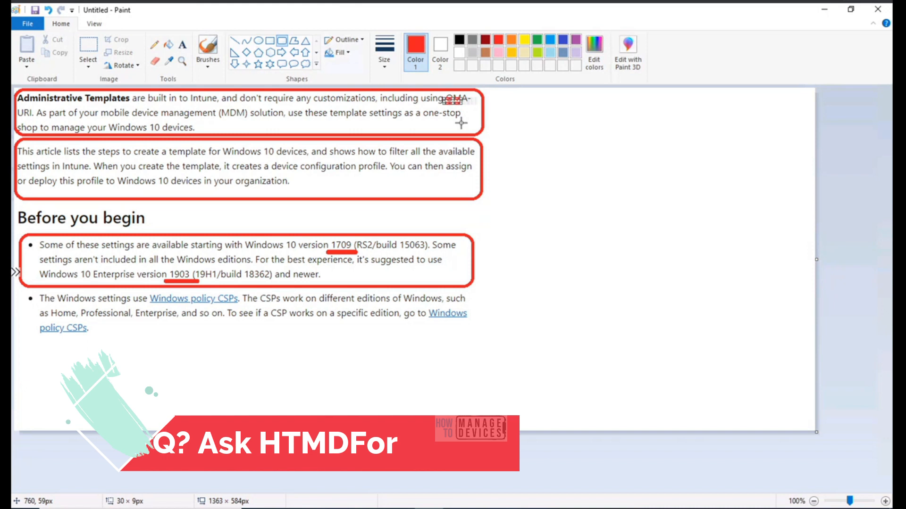
{"action": "key", "text": "ctrl+z"}
{"action": "left_click_drag", "start_coordinate": [444, 106], "coordinate": [474, 107]}
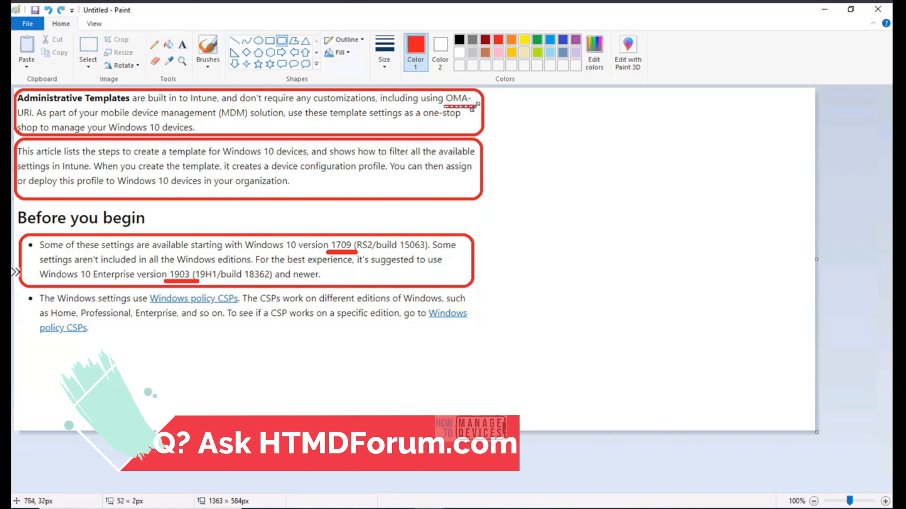
{"action": "left_click", "coordinate": [468, 122]}
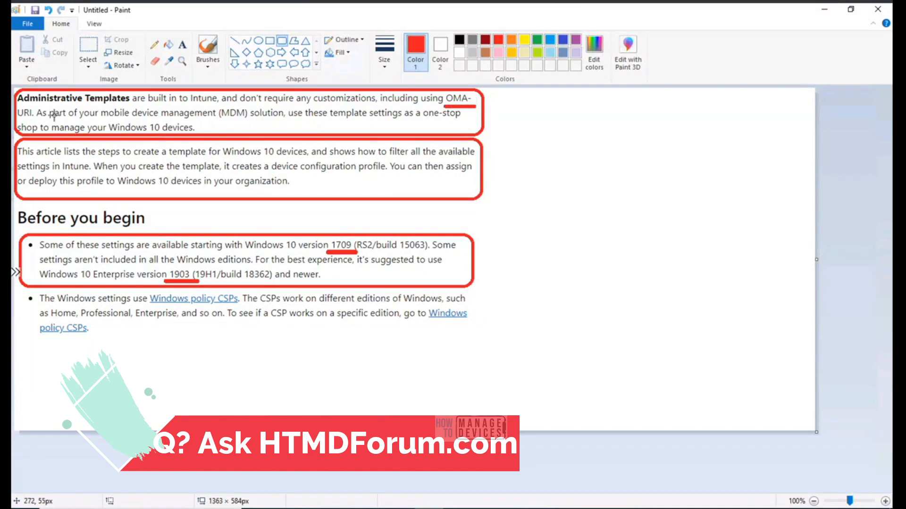
{"action": "left_click_drag", "start_coordinate": [20, 118], "coordinate": [36, 119]}
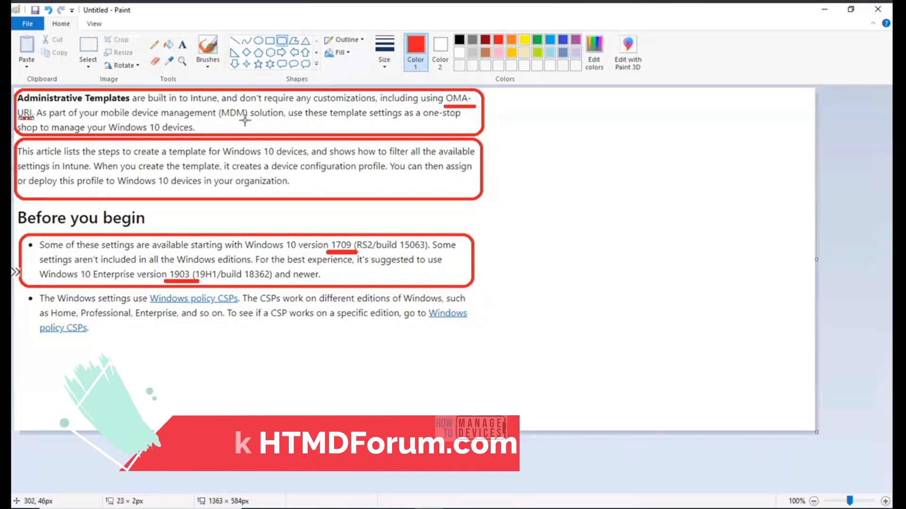
{"action": "left_click", "coordinate": [264, 124]}
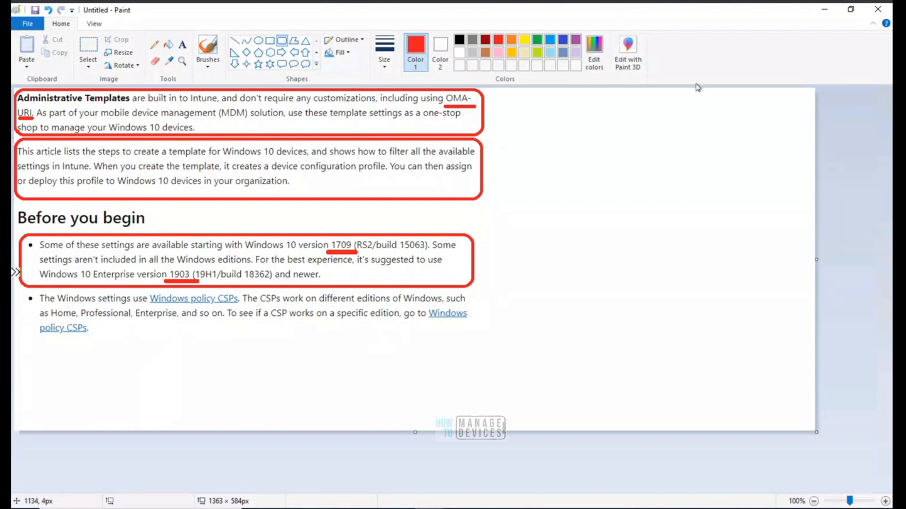
Minimize Paint and highlight the blog's statements about 3430 settings, 753 Device and 2677 User configurations
{"action": "left_click", "coordinate": [823, 11]}
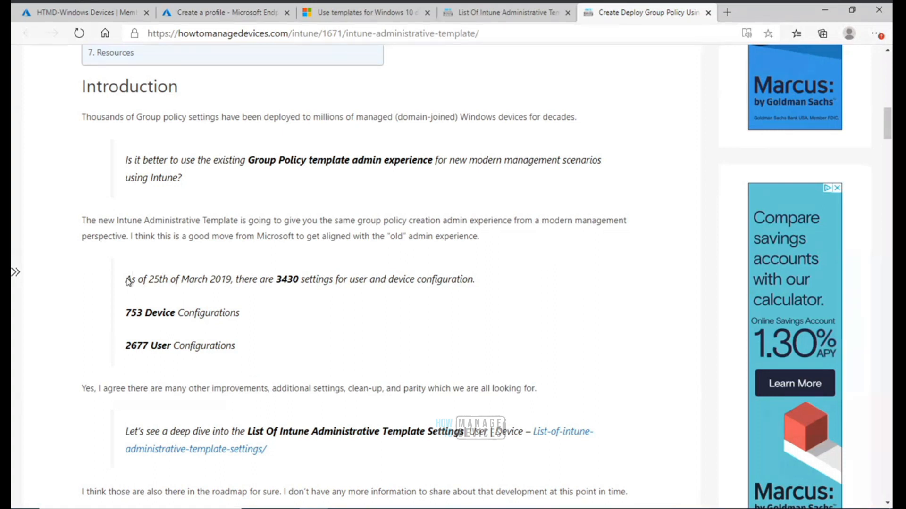
{"action": "left_click_drag", "start_coordinate": [127, 279], "coordinate": [301, 278]}
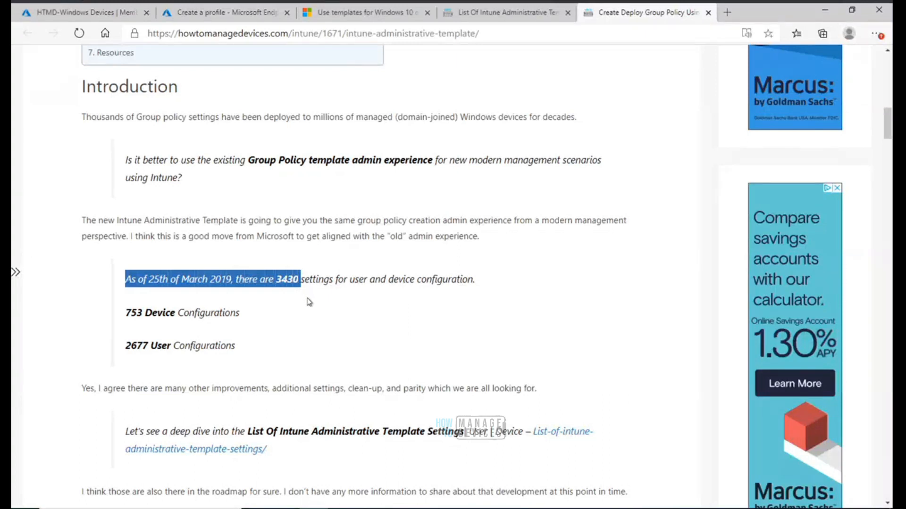
{"action": "left_click_drag", "start_coordinate": [276, 281], "coordinate": [299, 284]}
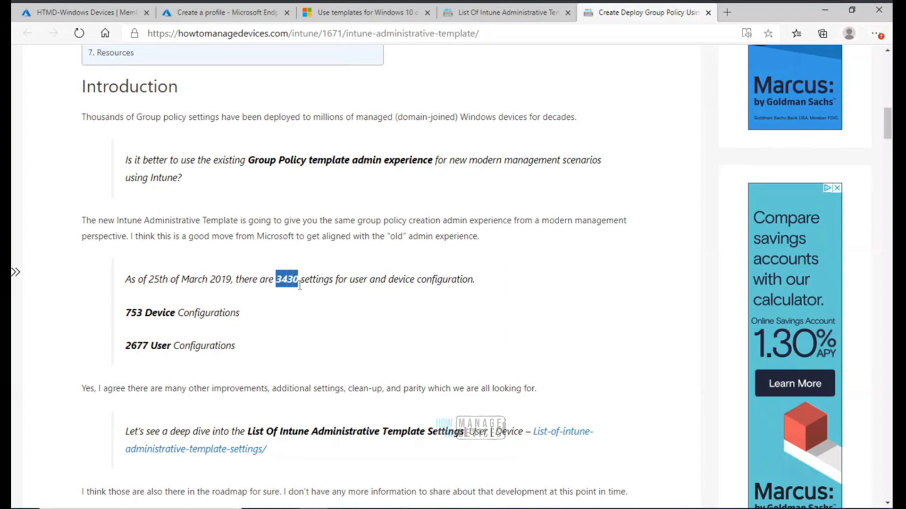
{"action": "left_click", "coordinate": [300, 283]}
{"action": "left_click_drag", "start_coordinate": [240, 313], "coordinate": [120, 316]}
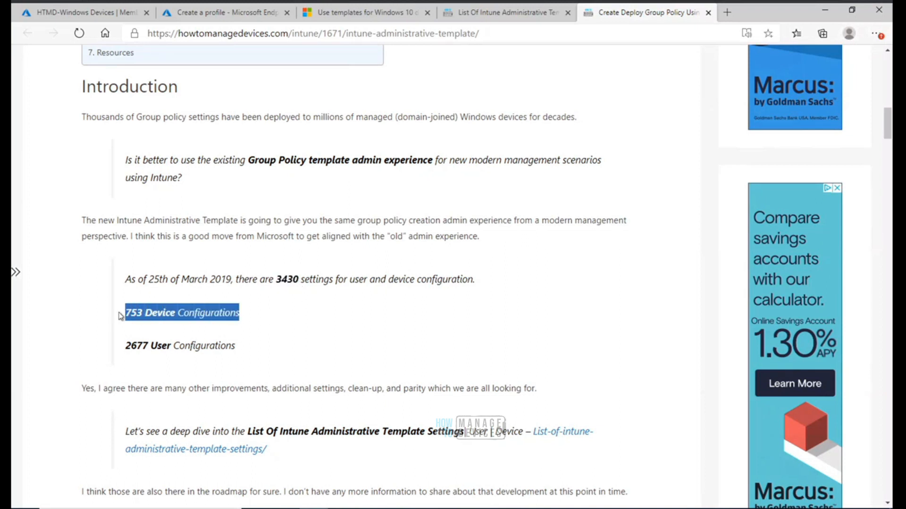
{"action": "left_click_drag", "start_coordinate": [239, 346], "coordinate": [126, 341]}
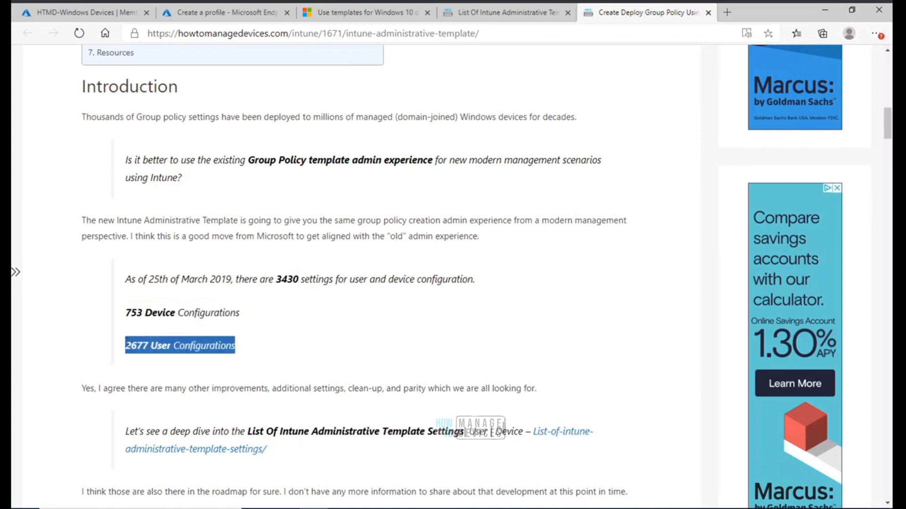
{"action": "left_click", "coordinate": [271, 350]}
{"action": "left_click_drag", "start_coordinate": [240, 314], "coordinate": [125, 315]}
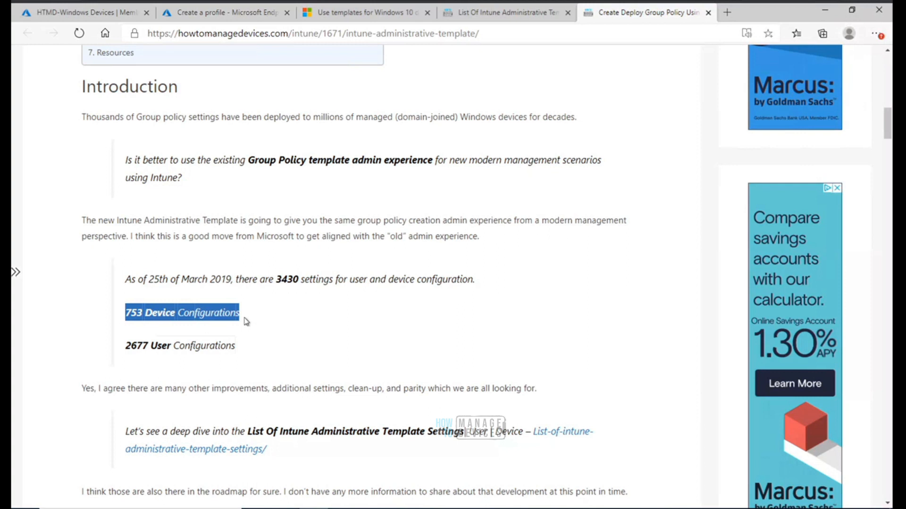
{"action": "left_click_drag", "start_coordinate": [232, 348], "coordinate": [96, 351]}
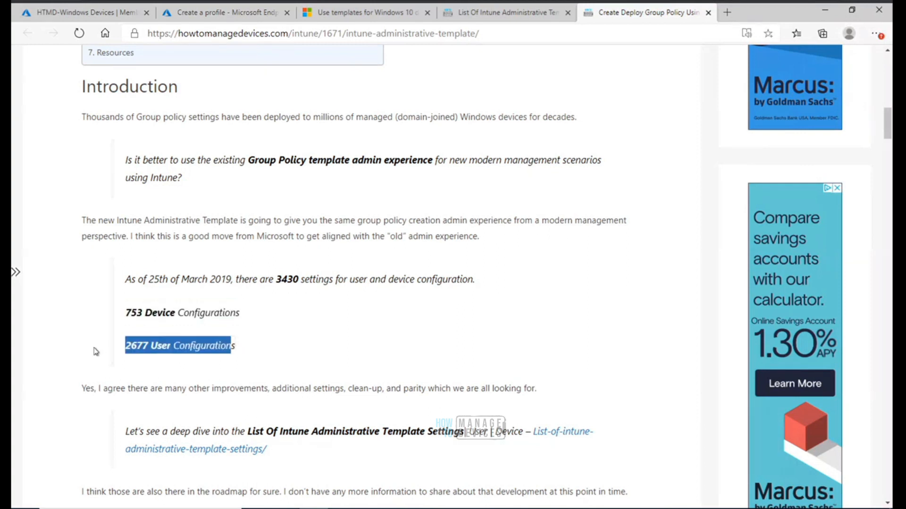
{"action": "left_click", "coordinate": [251, 347]}
{"action": "left_click_drag", "start_coordinate": [236, 346], "coordinate": [124, 344]}
{"action": "left_click_drag", "start_coordinate": [128, 280], "coordinate": [321, 341]}
{"action": "left_click", "coordinate": [322, 342]}
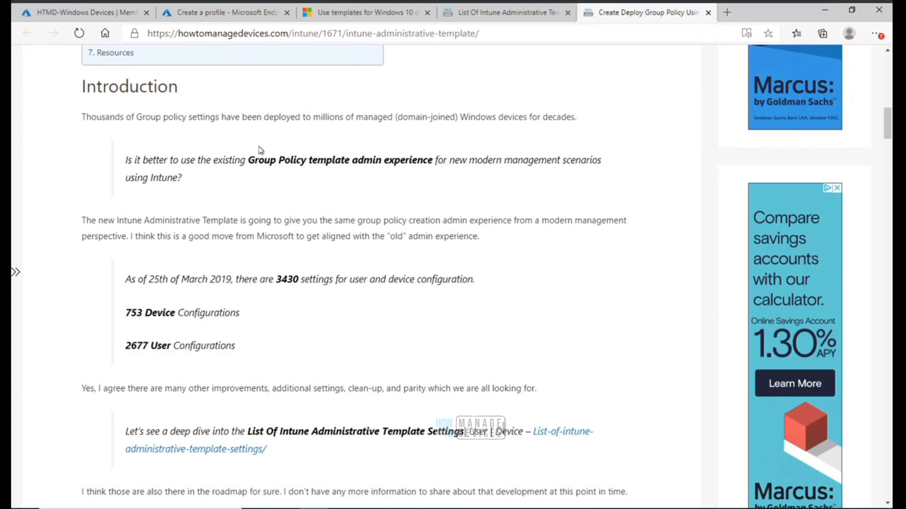
{"action": "left_click", "coordinate": [254, 16]}
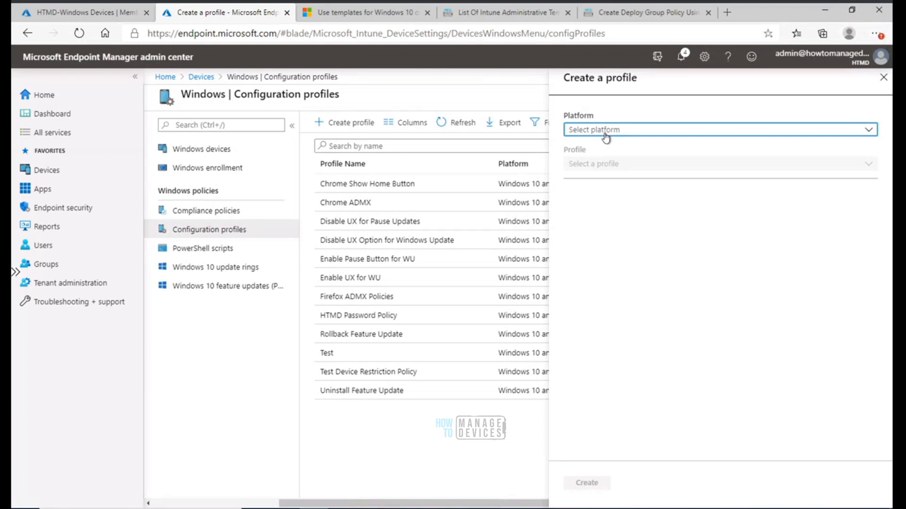
{"action": "left_click", "coordinate": [605, 137]}
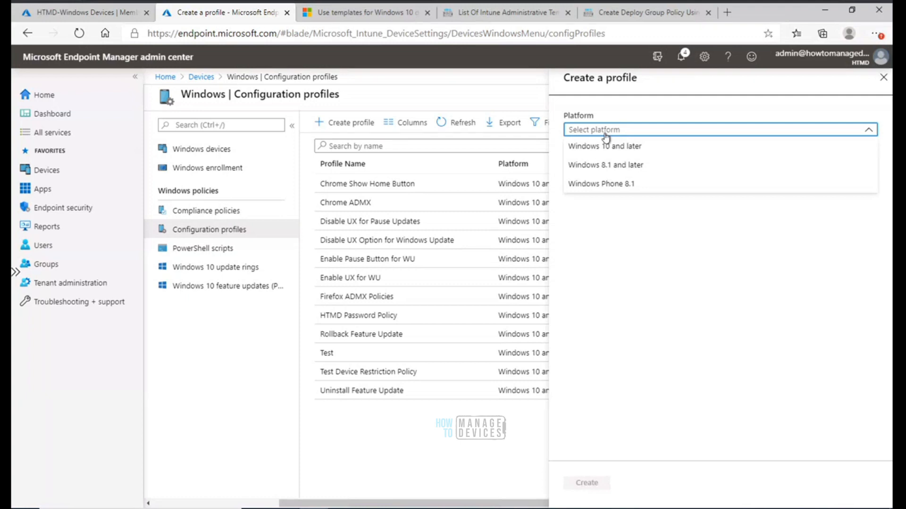
{"action": "left_click", "coordinate": [428, 450]}
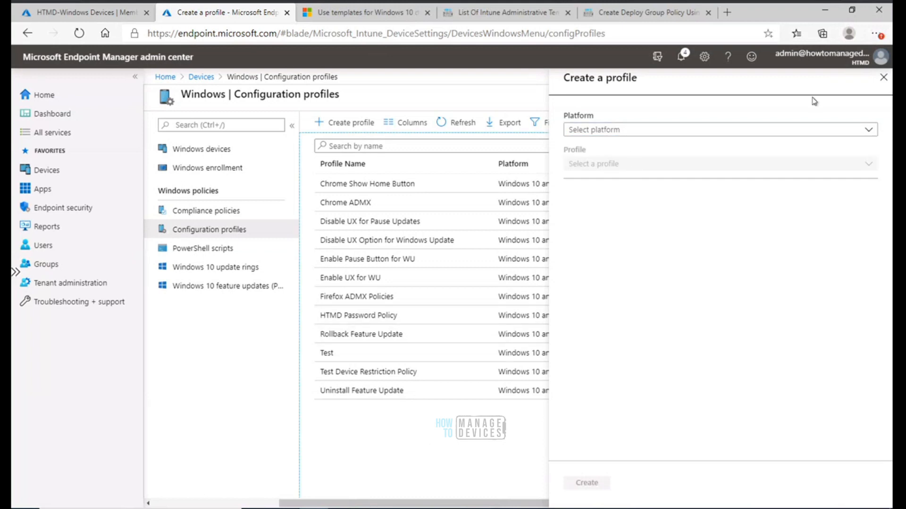
{"action": "left_click", "coordinate": [883, 78]}
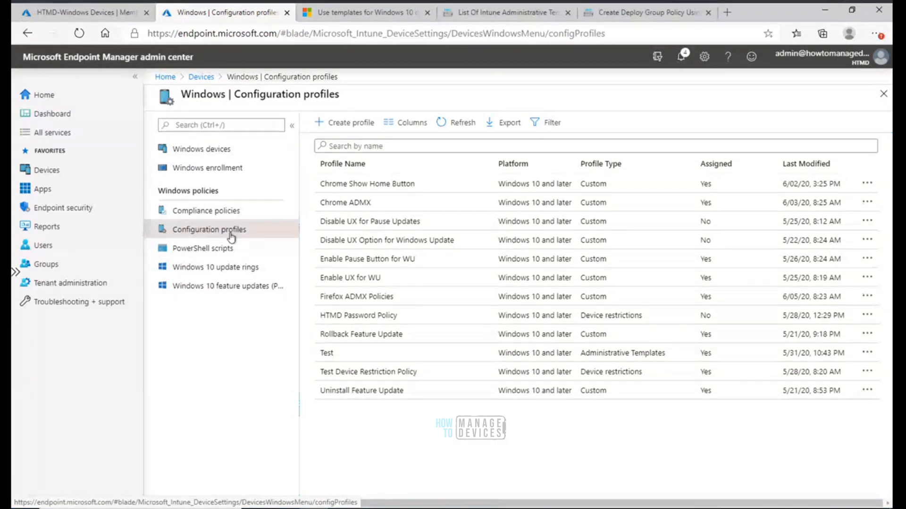
Start a new configuration profile for the Windows 10 and later platform with the Administrative Templates profile type
{"action": "left_click", "coordinate": [339, 124]}
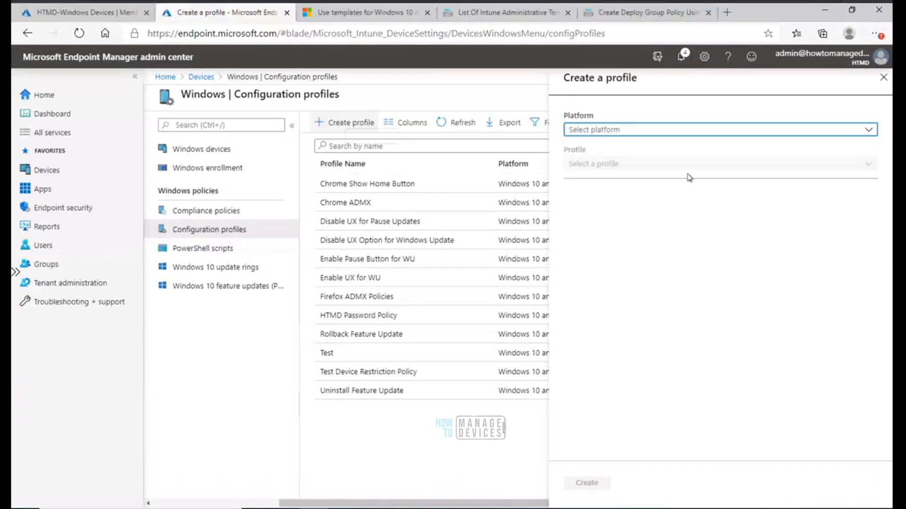
{"action": "left_click", "coordinate": [647, 132]}
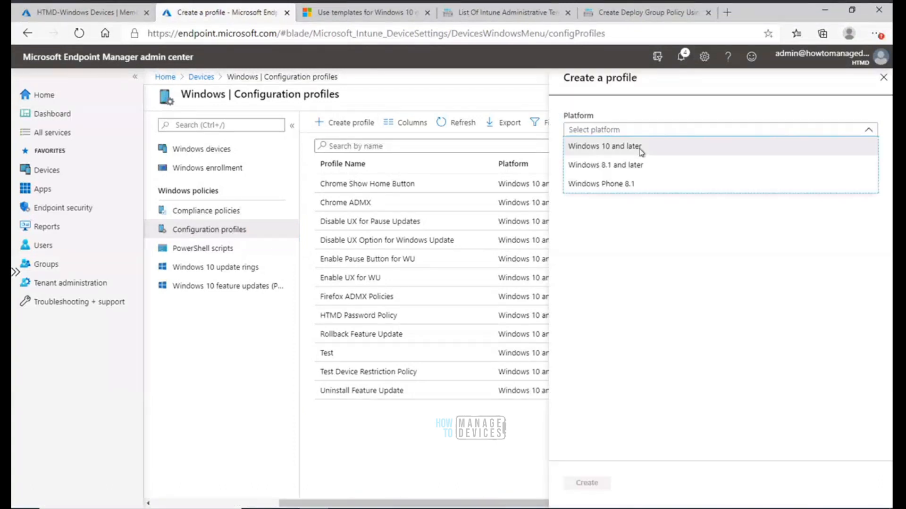
{"action": "left_click", "coordinate": [640, 149]}
{"action": "left_click", "coordinate": [629, 166]}
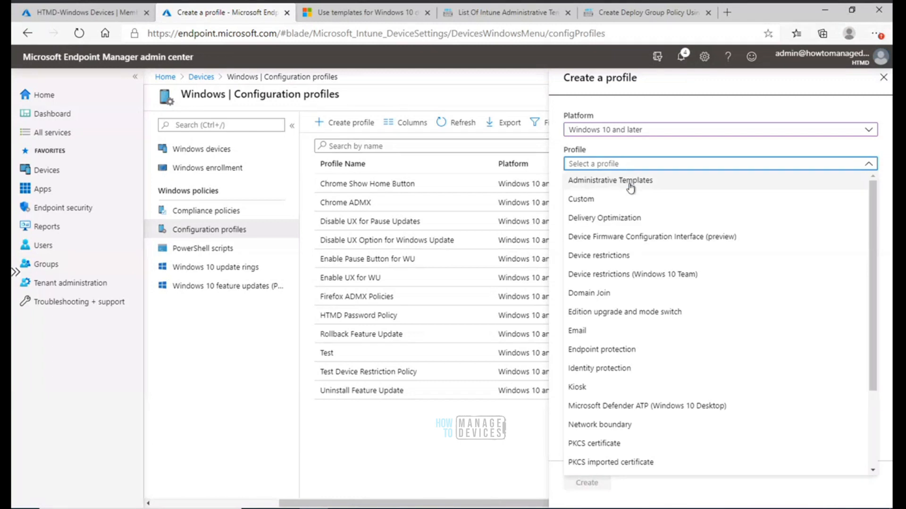
{"action": "left_click", "coordinate": [631, 183]}
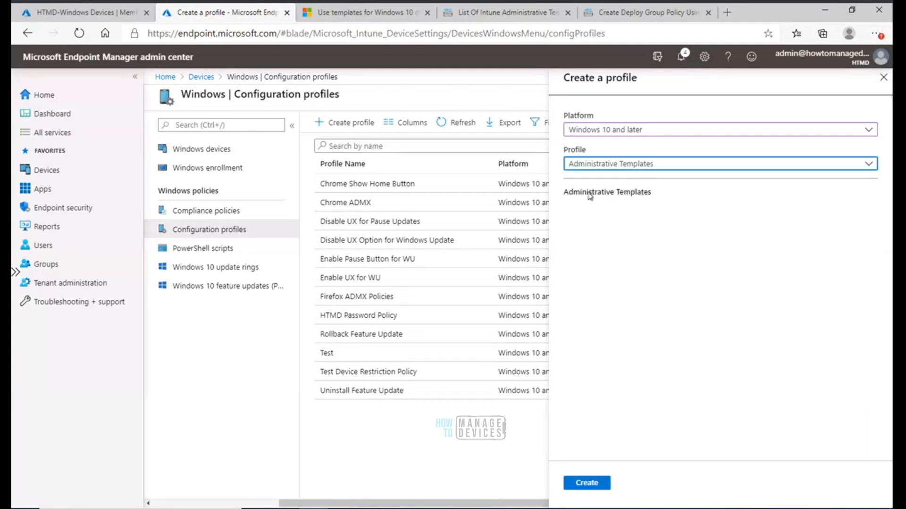
{"action": "left_click", "coordinate": [629, 166]}
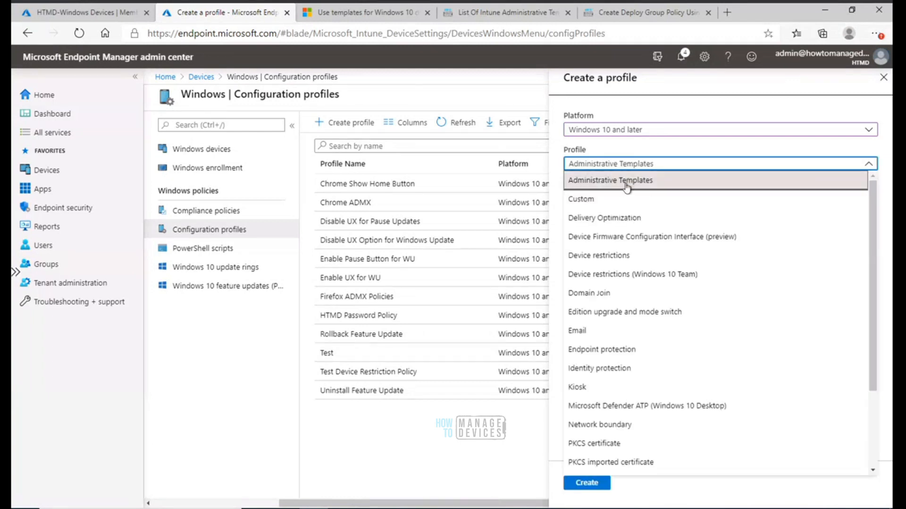
{"action": "left_click", "coordinate": [588, 199]}
{"action": "left_click", "coordinate": [616, 165]}
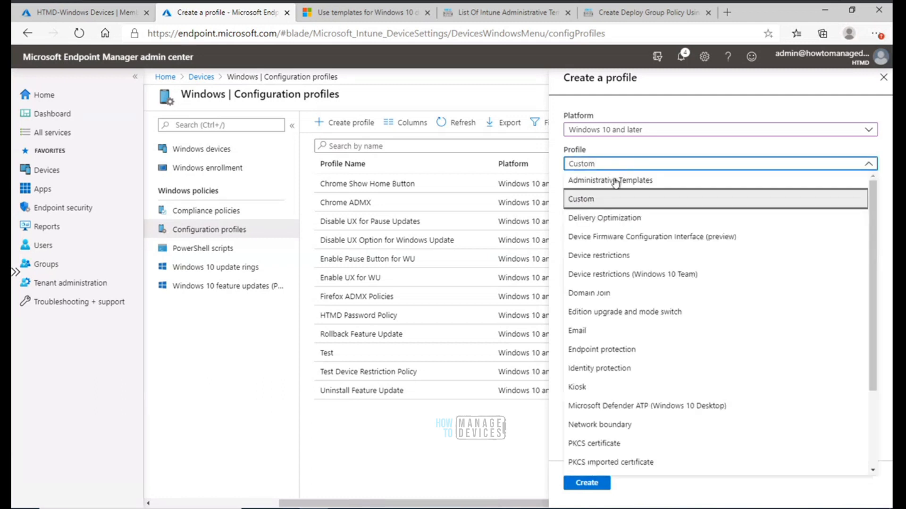
{"action": "left_click", "coordinate": [614, 182]}
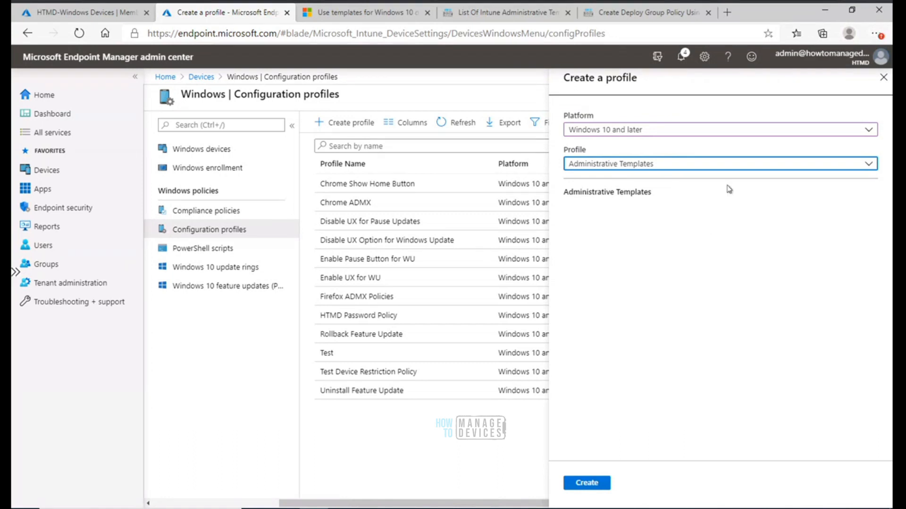
Create the profile and name it Edge Chromium Adm Policy
{"action": "left_click", "coordinate": [591, 483]}
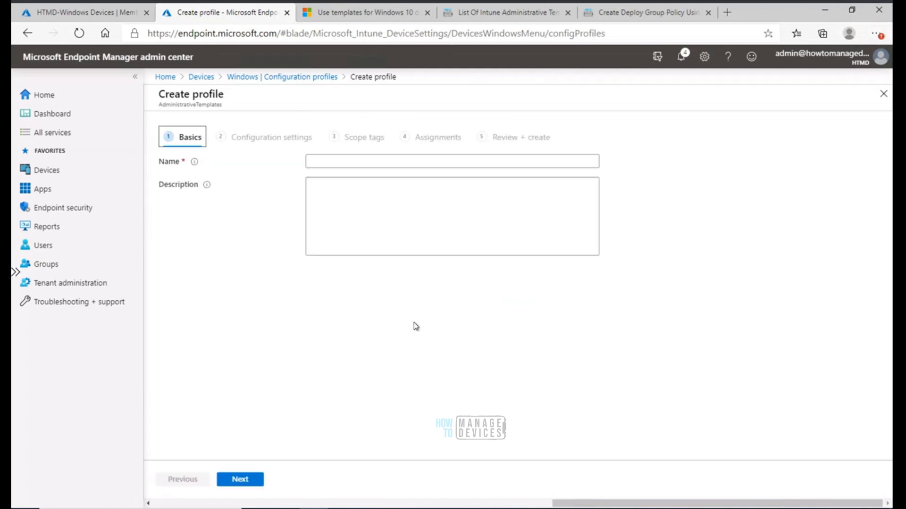
{"action": "left_click", "coordinate": [350, 162]}
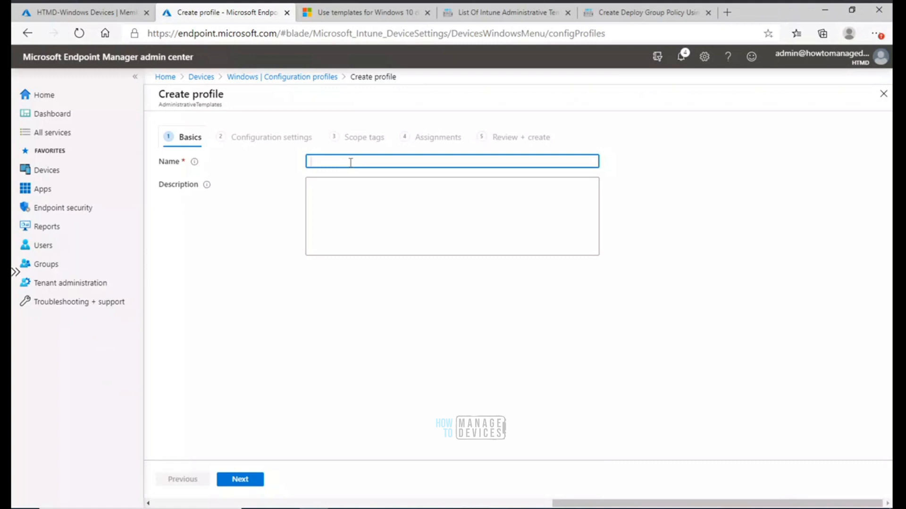
{"action": "type", "text": "Microsof"}
{"action": "key", "text": "BackSpace"}
{"action": "key", "text": "BackSpace"}
{"action": "key", "text": "BackSpace"}
{"action": "key", "text": "BackSpace"}
{"action": "key", "text": "BackSpace"}
{"action": "key", "text": "BackSpace"}
{"action": "key", "text": "BackSpace"}
{"action": "key", "text": "BackSpace"}
{"action": "type", "text": "Edge "}
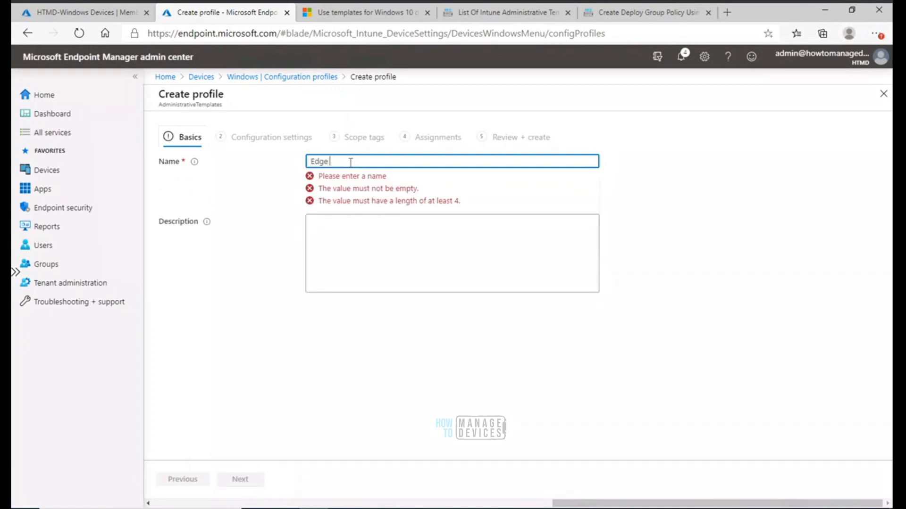
{"action": "type", "text": "Chromium"}
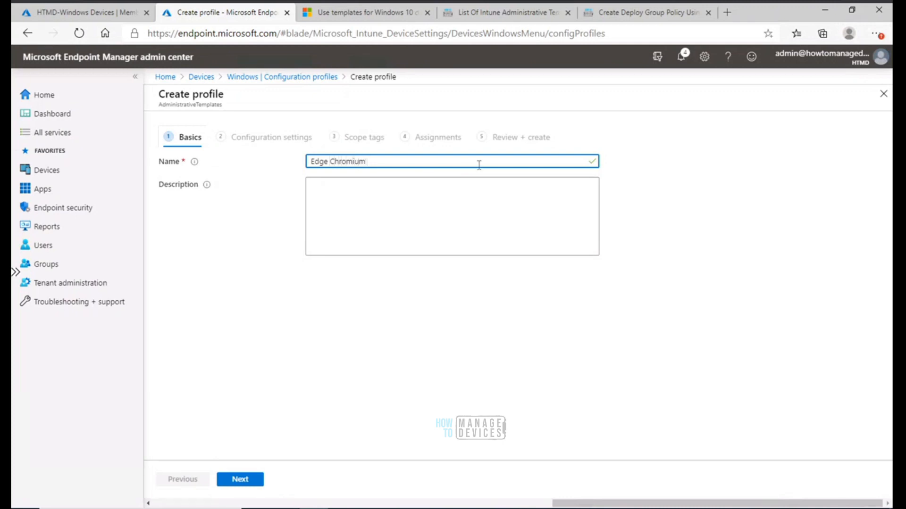
{"action": "type", "text": "dm Temaplate"}
{"action": "left_click_drag", "start_coordinate": [420, 162], "coordinate": [387, 161]}
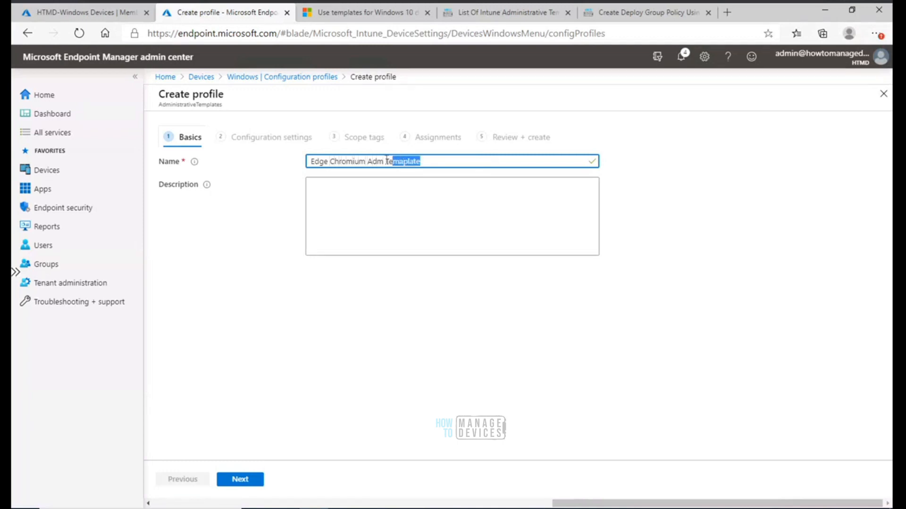
{"action": "type", "text": "Policy"}
Copy the profile name into the Description field
{"action": "key", "text": "ctrl+a"}
{"action": "key", "text": "ctrl+c"}
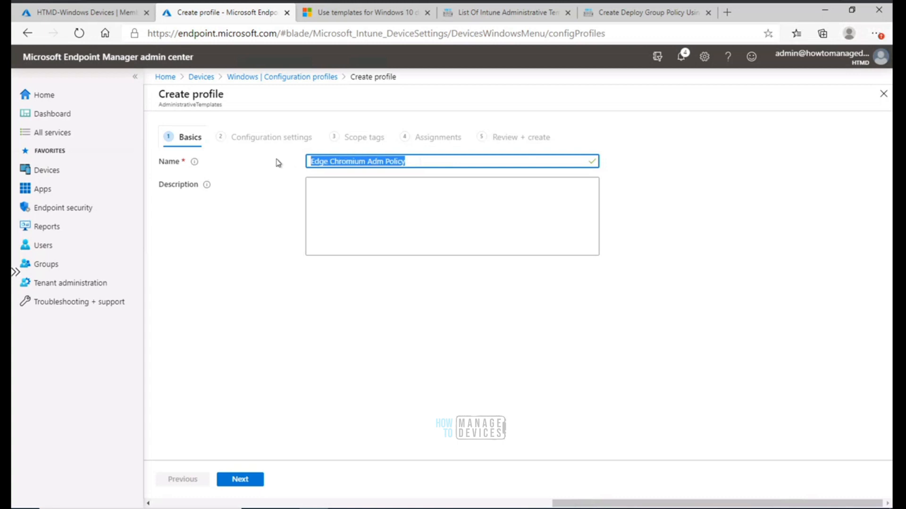
{"action": "left_click", "coordinate": [320, 200]}
{"action": "key", "text": "ctrl+v"}
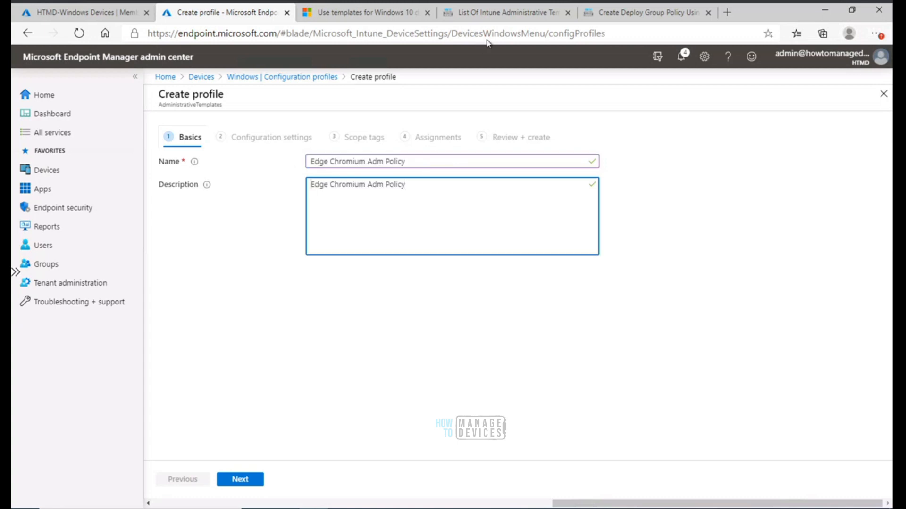
Scroll through the blog's list of Intune Administrative Template device settings and glance at the other blog tab
{"action": "left_click", "coordinate": [497, 14]}
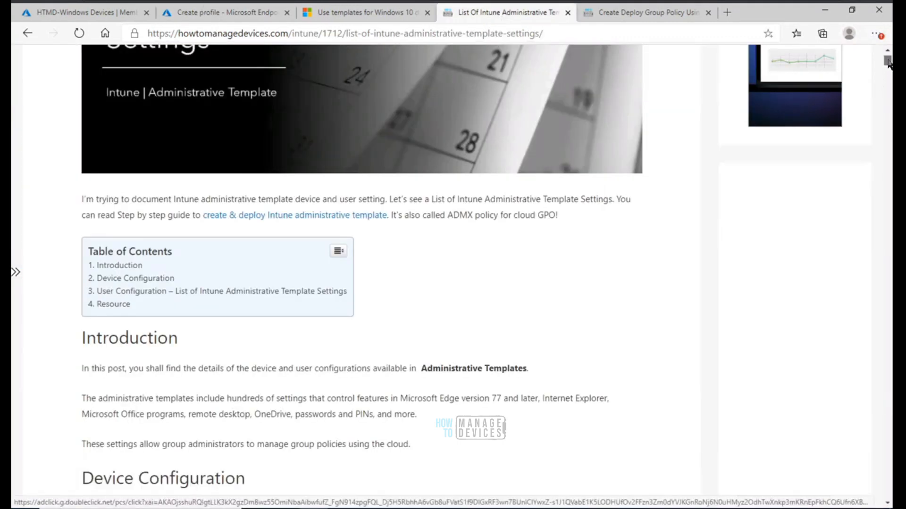
{"action": "left_click_drag", "start_coordinate": [887, 63], "coordinate": [887, 65]}
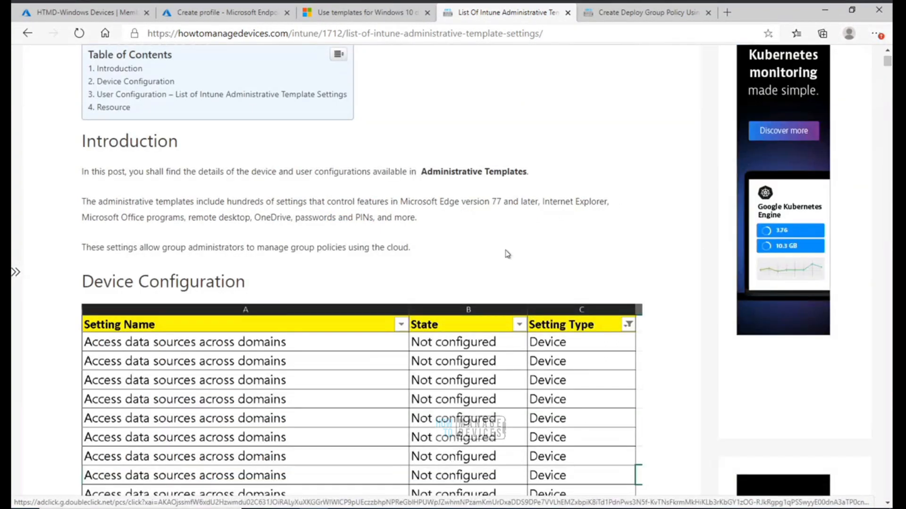
{"action": "scroll", "coordinate": [507, 254], "scroll_direction": "down", "scroll_amount": 7}
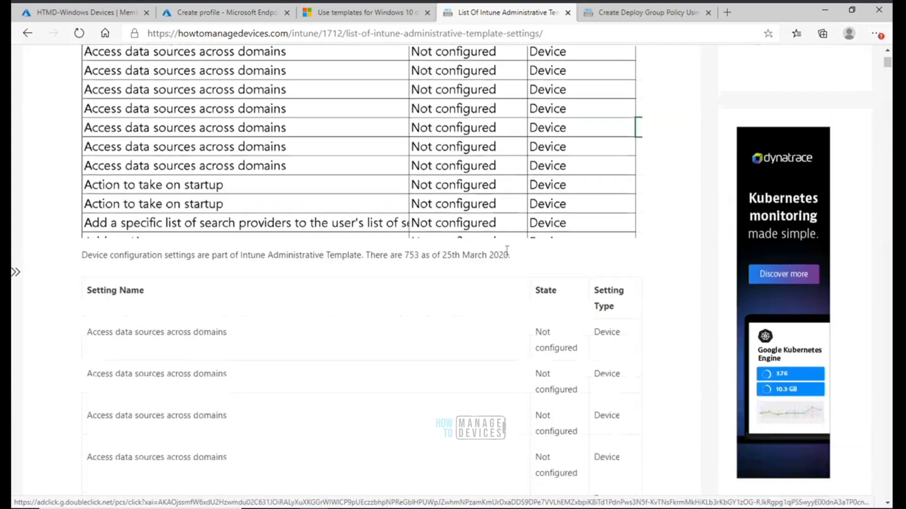
{"action": "scroll", "coordinate": [507, 253], "scroll_direction": "down", "scroll_amount": 2}
{"action": "scroll", "coordinate": [507, 254], "scroll_direction": "down", "scroll_amount": 3}
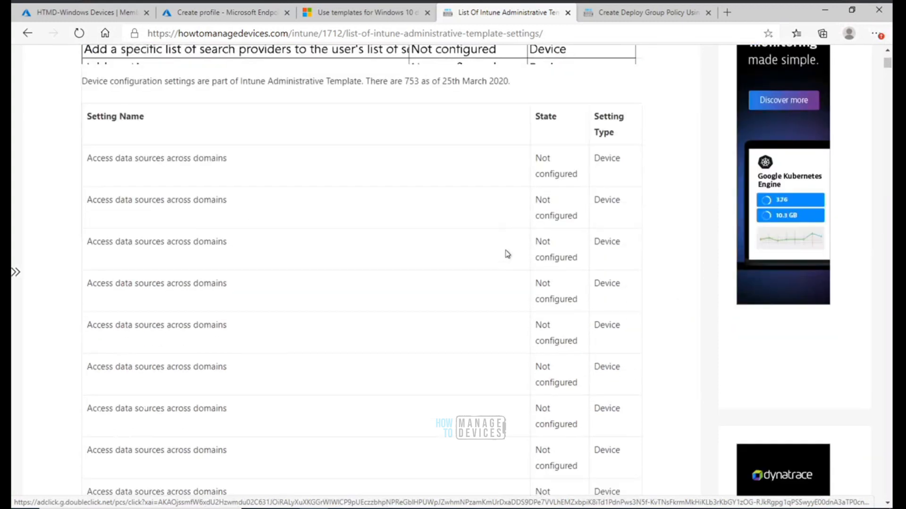
{"action": "scroll", "coordinate": [507, 255], "scroll_direction": "down", "scroll_amount": 2}
{"action": "scroll", "coordinate": [507, 255], "scroll_direction": "down", "scroll_amount": 5}
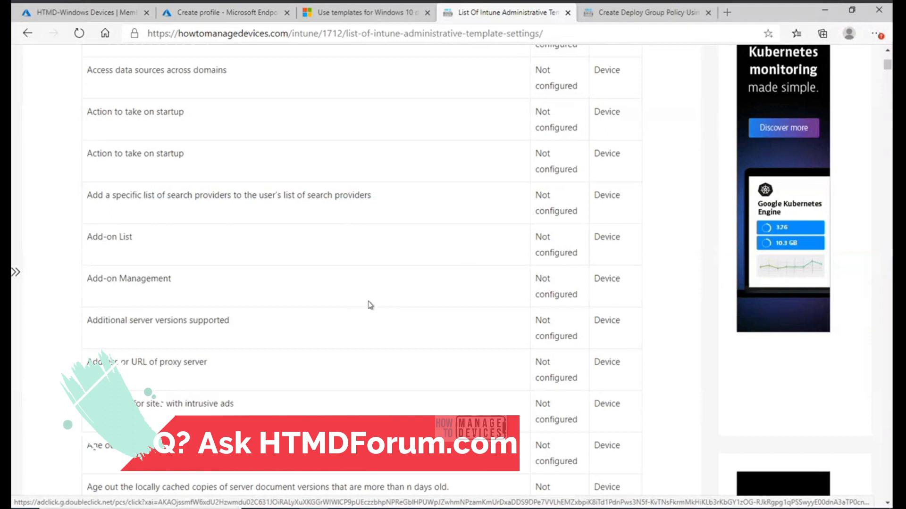
{"action": "key", "text": "ctrl+Tab"}
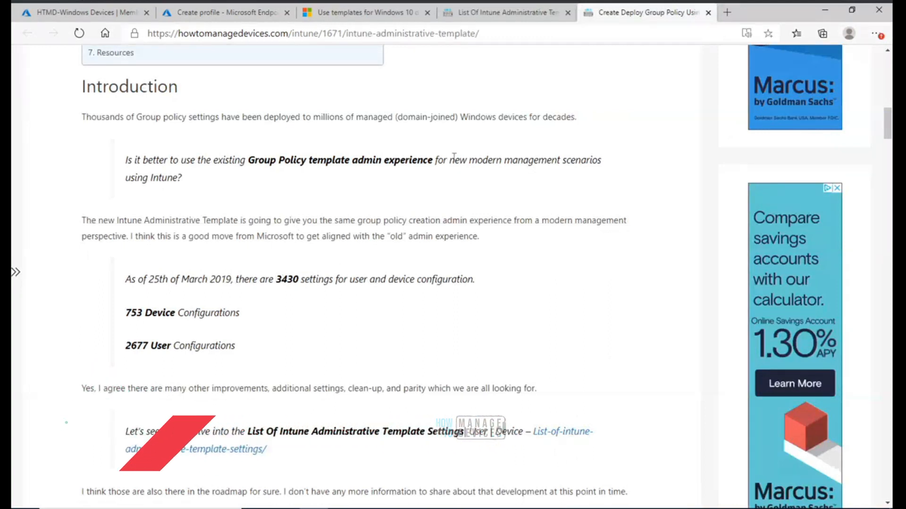
{"action": "key", "text": "ctrl+shift+Tab"}
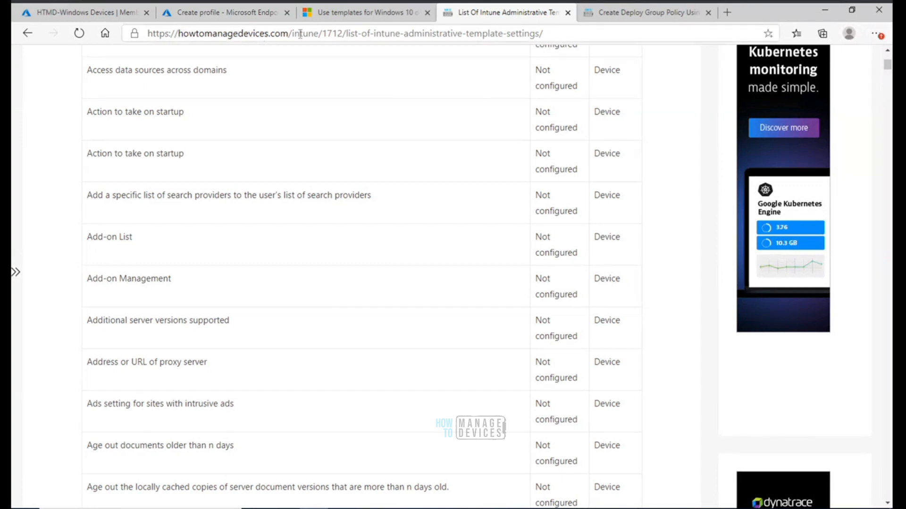
Copy the Microsoft Docs administrative templates article URL and append it to the profile description
{"action": "left_click", "coordinate": [405, 15]}
{"action": "left_click", "coordinate": [613, 12]}
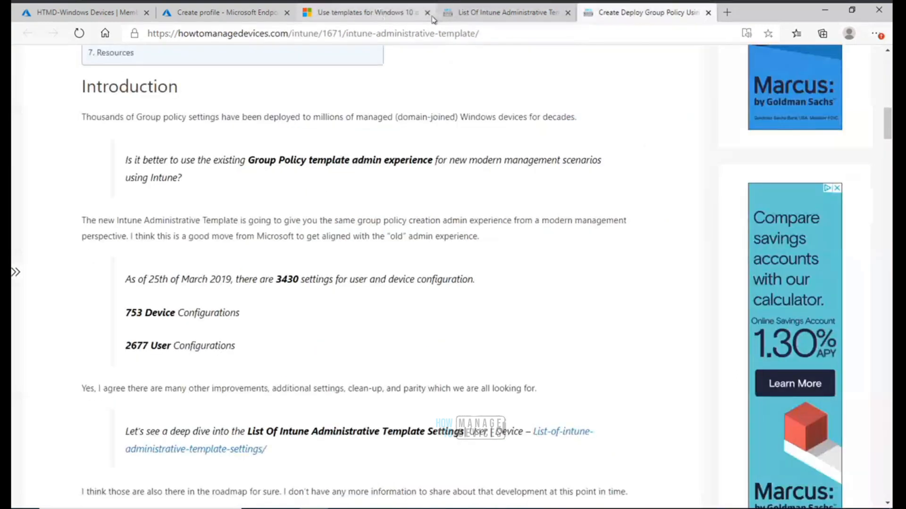
{"action": "left_click", "coordinate": [408, 16]}
{"action": "left_click", "coordinate": [448, 34]}
{"action": "key", "text": "ctrl+c"}
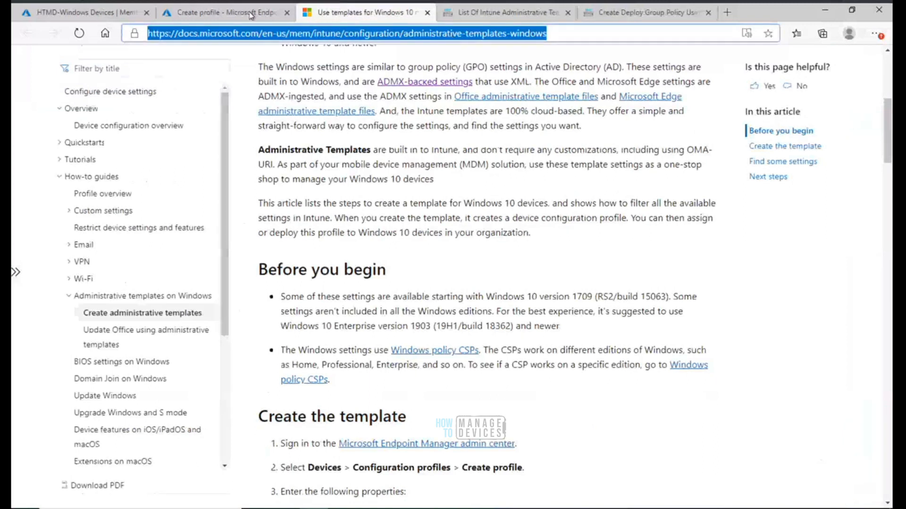
{"action": "left_click", "coordinate": [222, 13]}
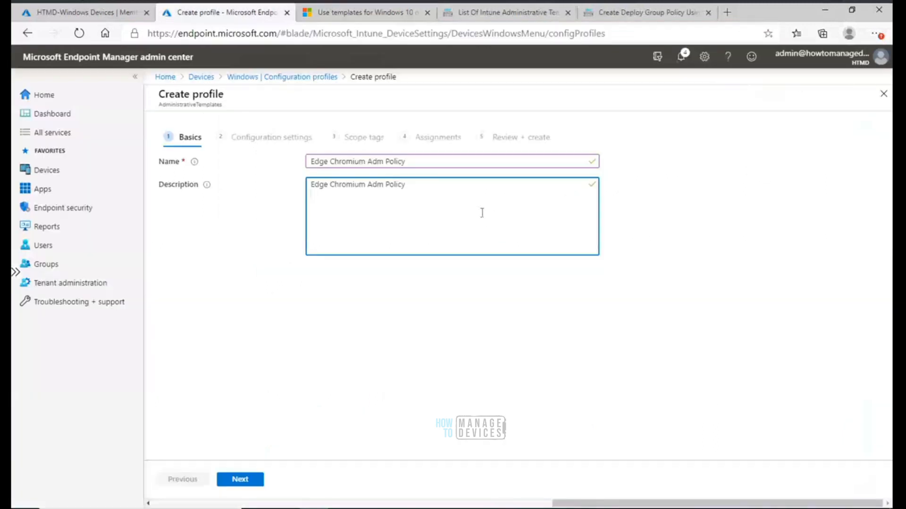
{"action": "key", "text": "ctrl+v"}
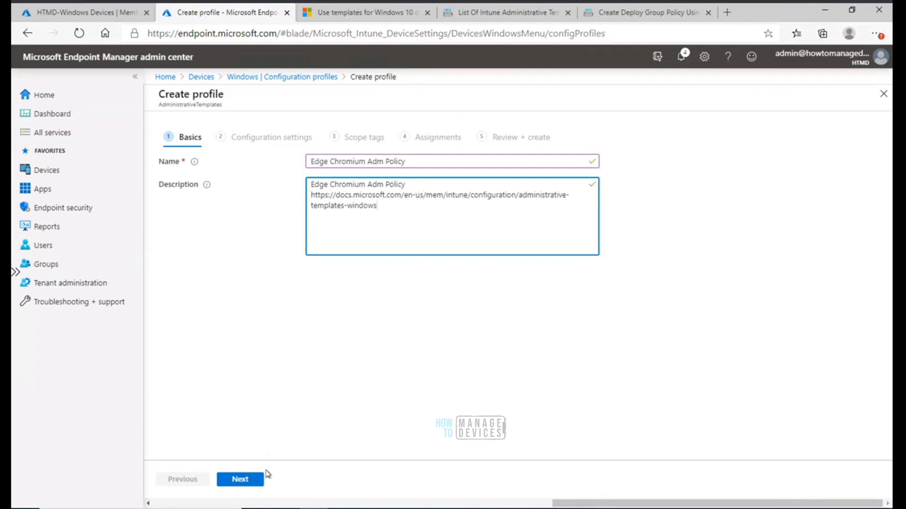
Rename the profile to Edge Chromium Home Page Policy
{"action": "left_click_drag", "start_coordinate": [406, 163], "coordinate": [367, 161]}
{"action": "key", "text": "BackSpace"}
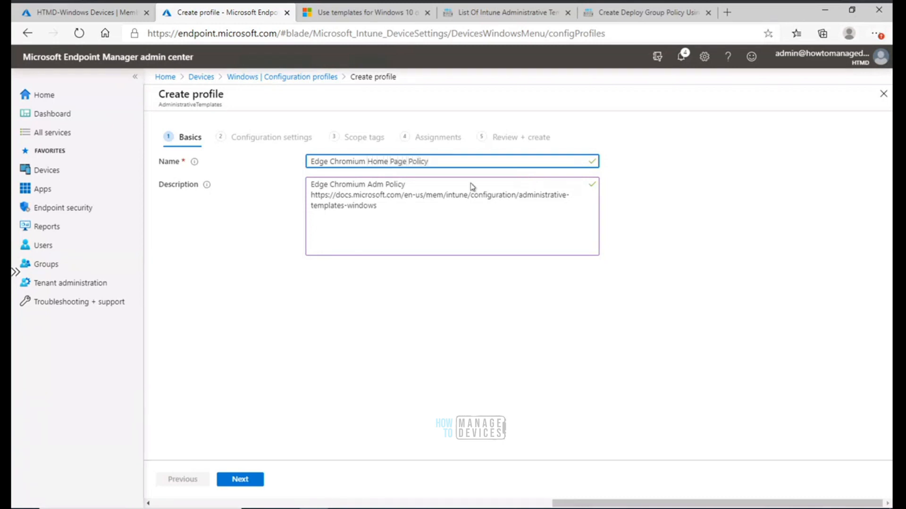
{"action": "left_click", "coordinate": [451, 202]}
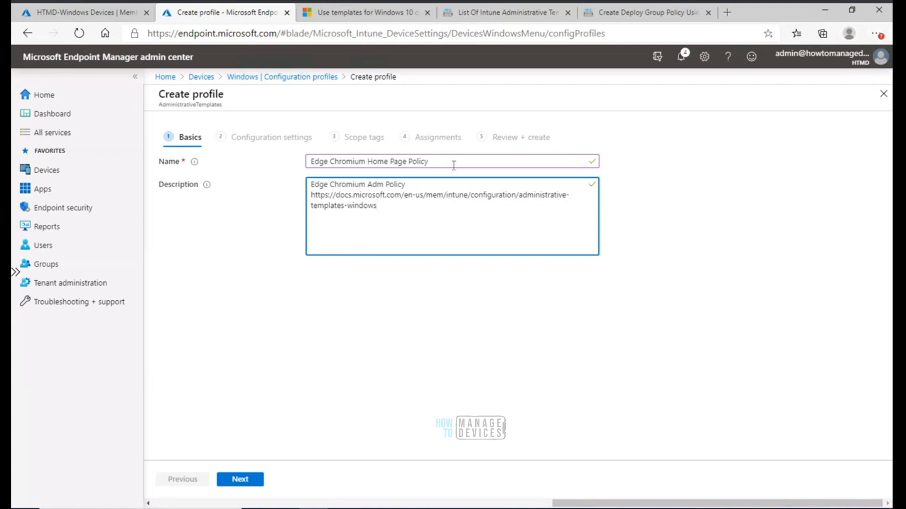
Replace the description's first line with the new profile name and continue to Configuration settings
{"action": "left_click_drag", "start_coordinate": [440, 163], "coordinate": [300, 159]}
{"action": "key", "text": "ctrl+c"}
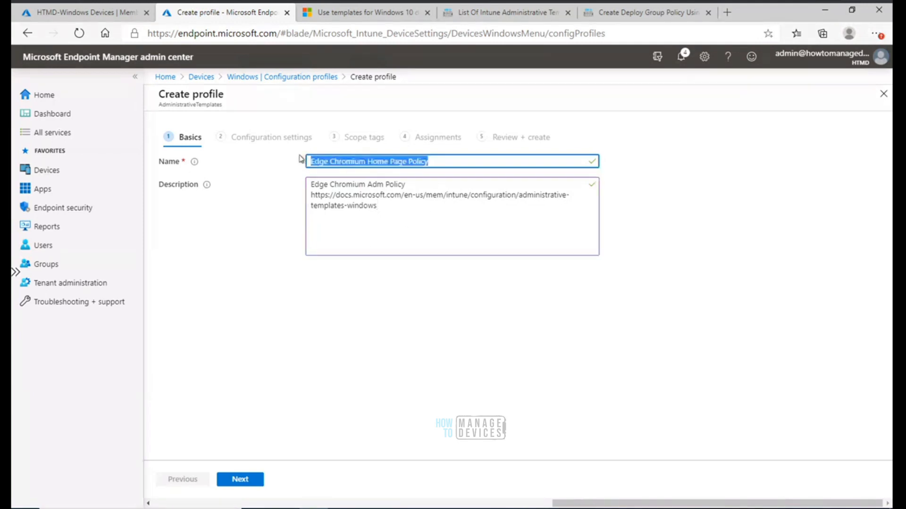
{"action": "left_click_drag", "start_coordinate": [405, 185], "coordinate": [296, 185]}
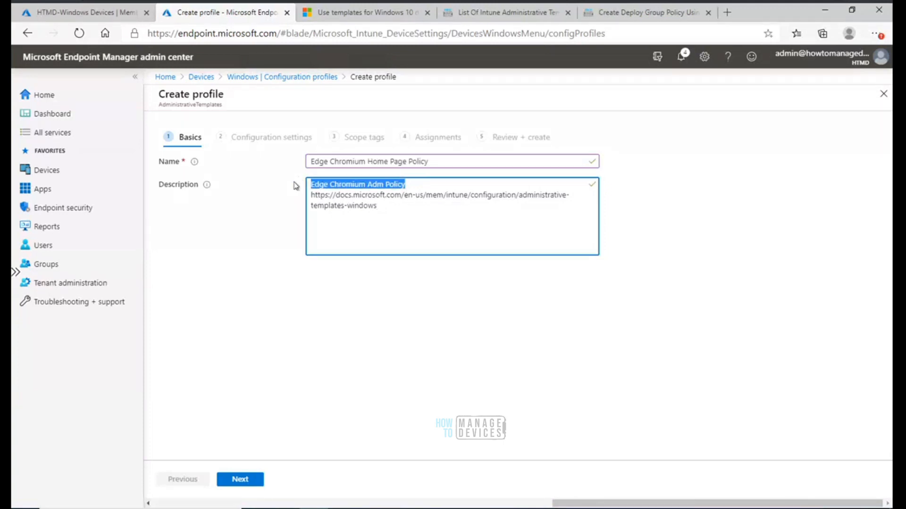
{"action": "key", "text": "ctrl+v"}
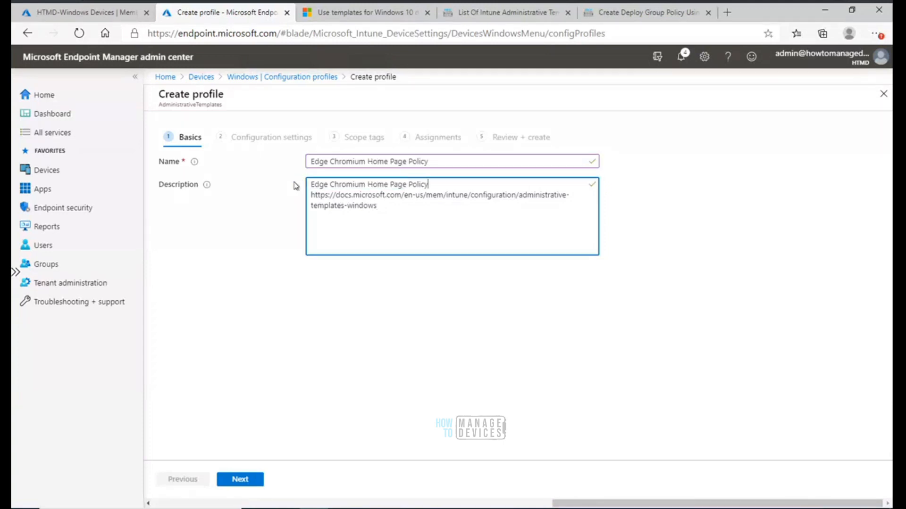
{"action": "left_click", "coordinate": [246, 481]}
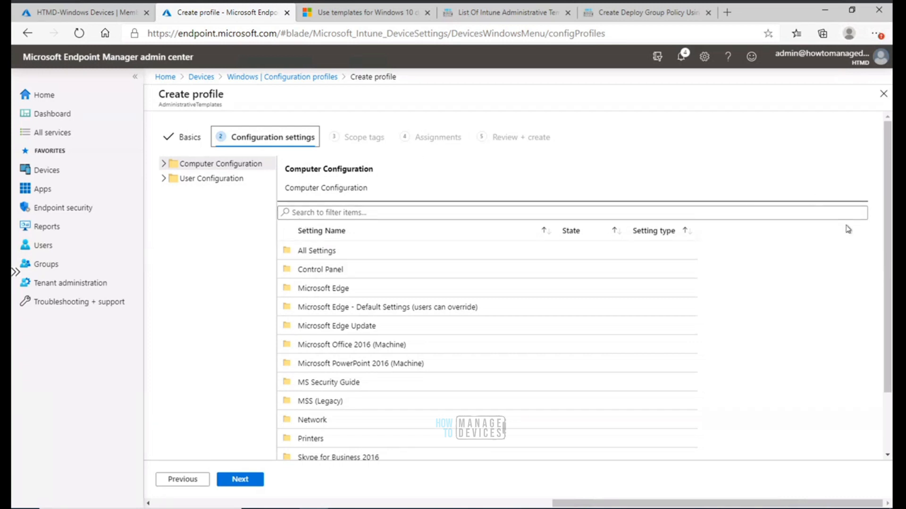
Switch to the blog and highlight the 753 Device and 2677 User configuration counts
{"action": "left_click_drag", "start_coordinate": [886, 256], "coordinate": [887, 215]}
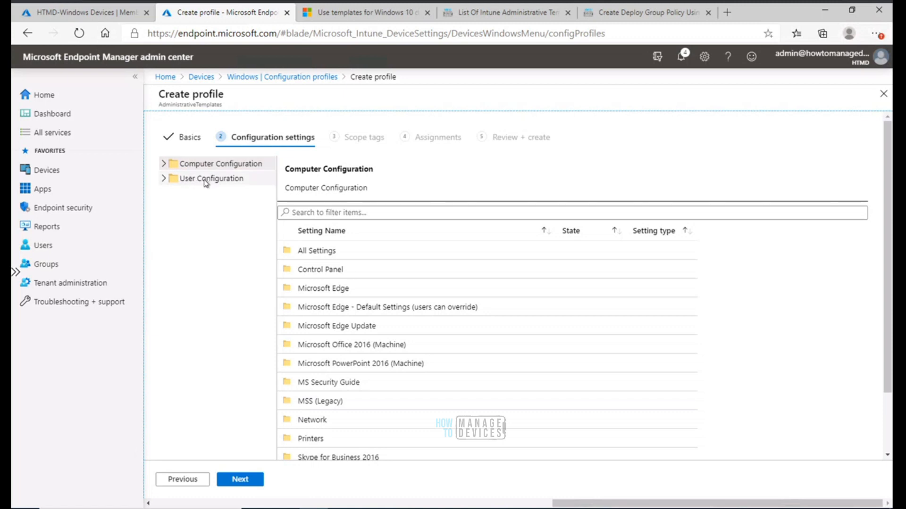
{"action": "left_click", "coordinate": [611, 17]}
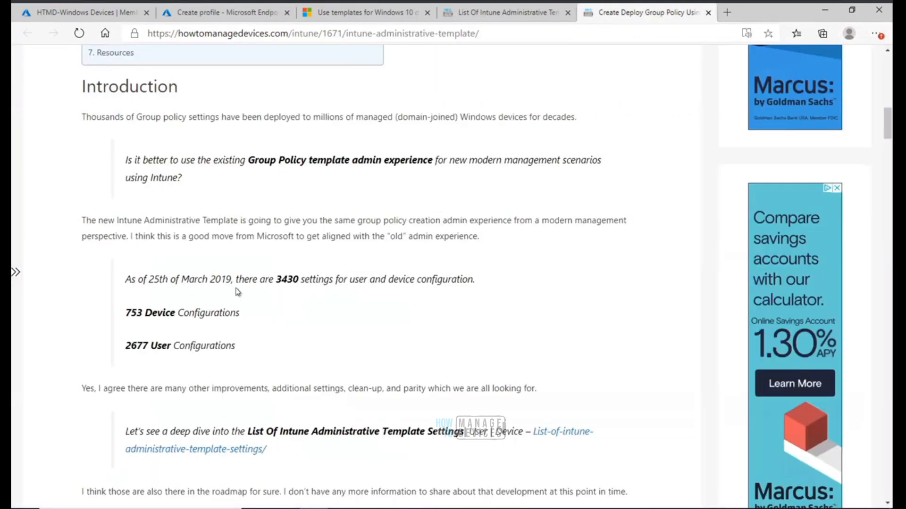
{"action": "left_click_drag", "start_coordinate": [126, 313], "coordinate": [144, 315]}
{"action": "left_click_drag", "start_coordinate": [145, 313], "coordinate": [177, 313]}
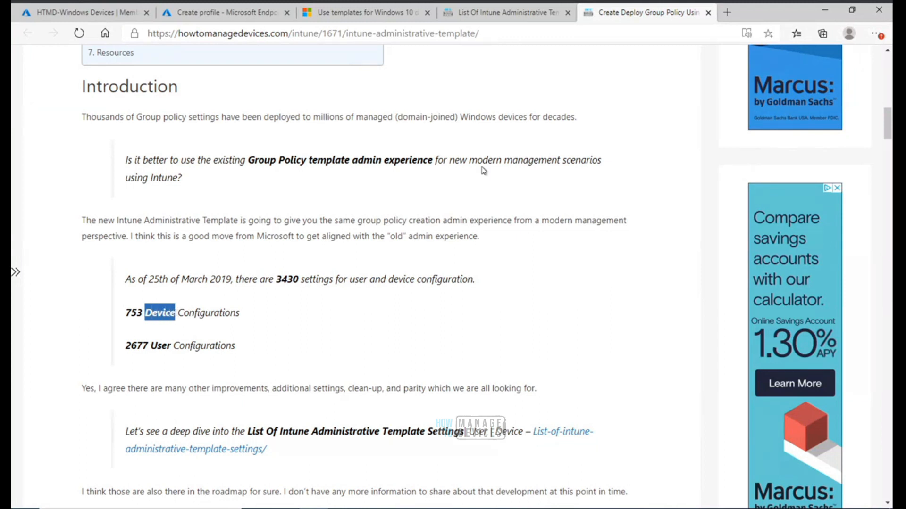
{"action": "left_click_drag", "start_coordinate": [125, 345], "coordinate": [149, 346]}
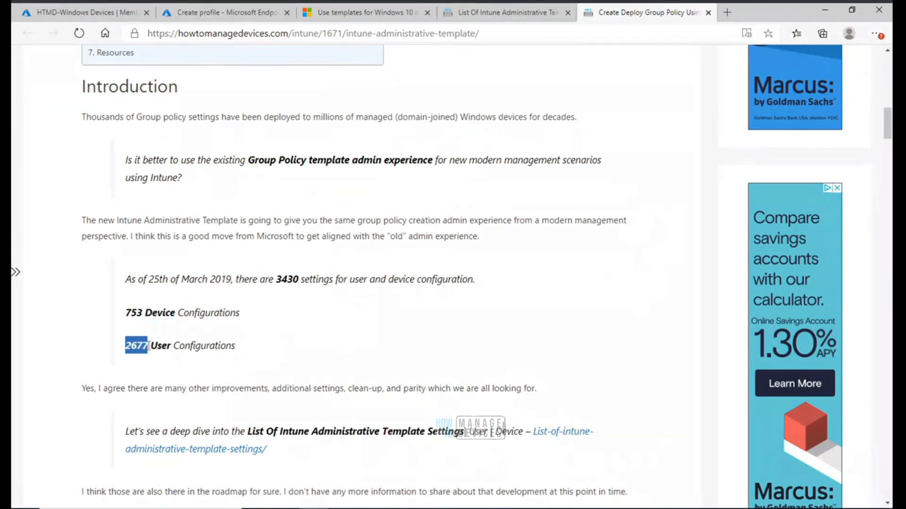
Glance at the Microsoft Docs article, return to the profile, and filter the Computer Configuration settings for Office before clearing the filter
{"action": "left_click", "coordinate": [360, 12]}
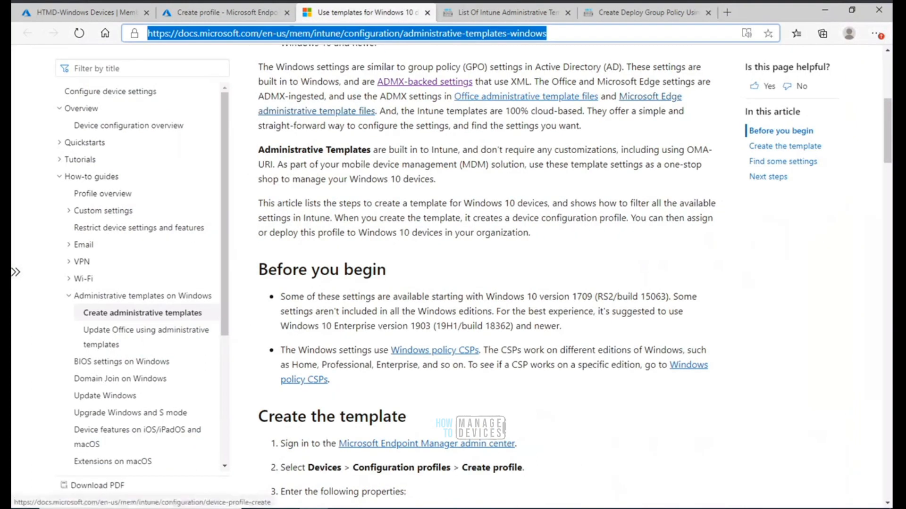
{"action": "left_click", "coordinate": [245, 14]}
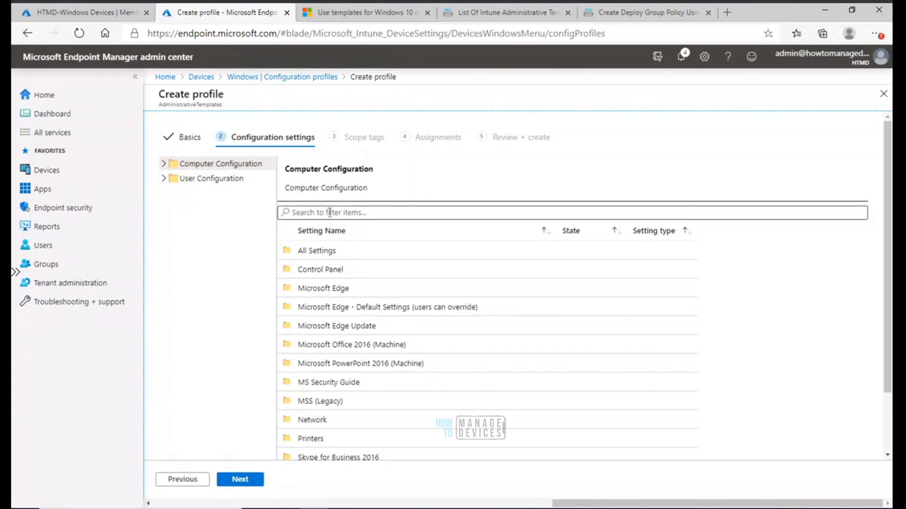
{"action": "left_click", "coordinate": [371, 211]}
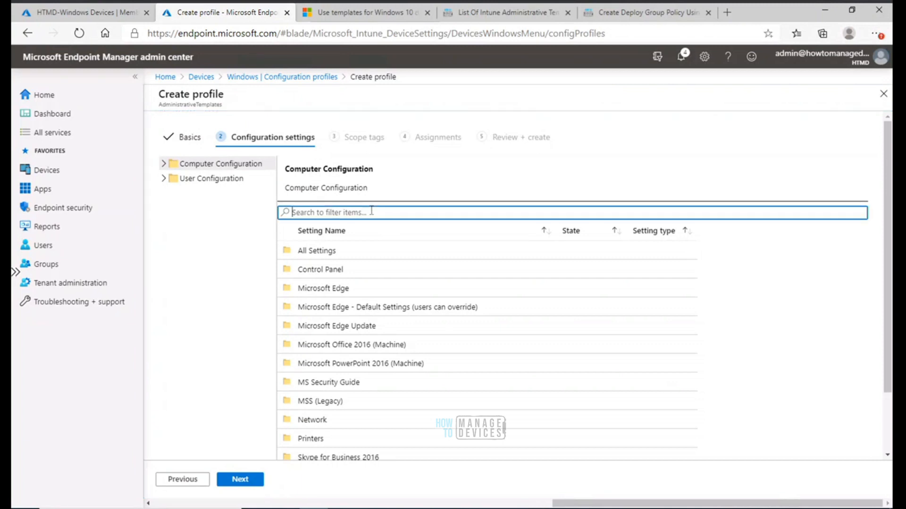
{"action": "type", "text": "ofc"}
{"action": "key", "text": "BackSpace"}
{"action": "type", "text": "fo"}
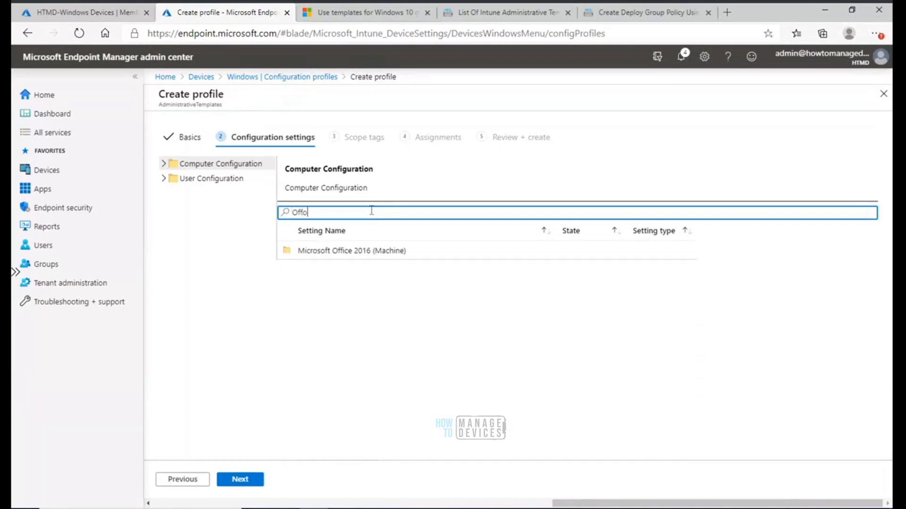
{"action": "type", "text": "ce"}
{"action": "key", "text": "BackSpace"}
{"action": "key", "text": "BackSpace"}
{"action": "key", "text": "BackSpace"}
{"action": "key", "text": "BackSpace"}
{"action": "type", "text": "fice"}
{"action": "key", "text": "BackSpace"}
{"action": "key", "text": "BackSpace"}
Expand Computer Configuration, view its All Settings list, and collapse the folder again
{"action": "left_click", "coordinate": [163, 163]}
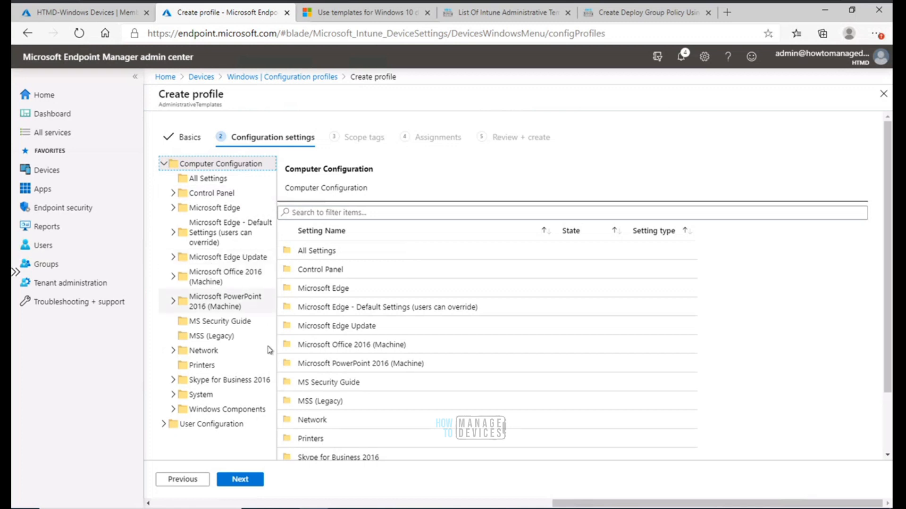
{"action": "left_click", "coordinate": [212, 180]}
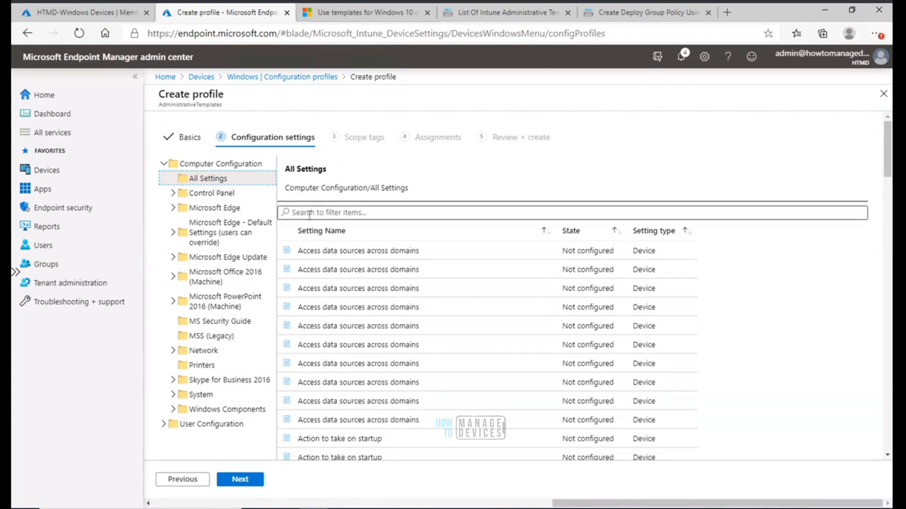
{"action": "left_click", "coordinate": [226, 167]}
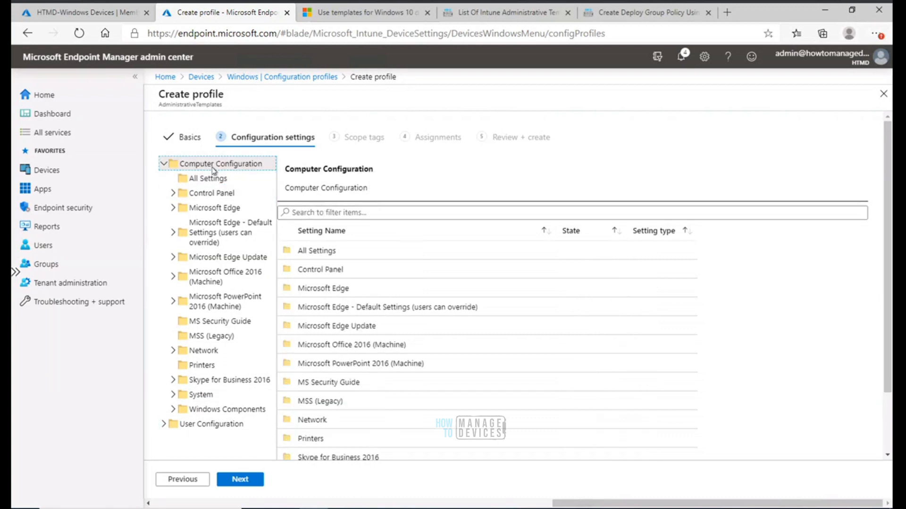
{"action": "left_click", "coordinate": [164, 164]}
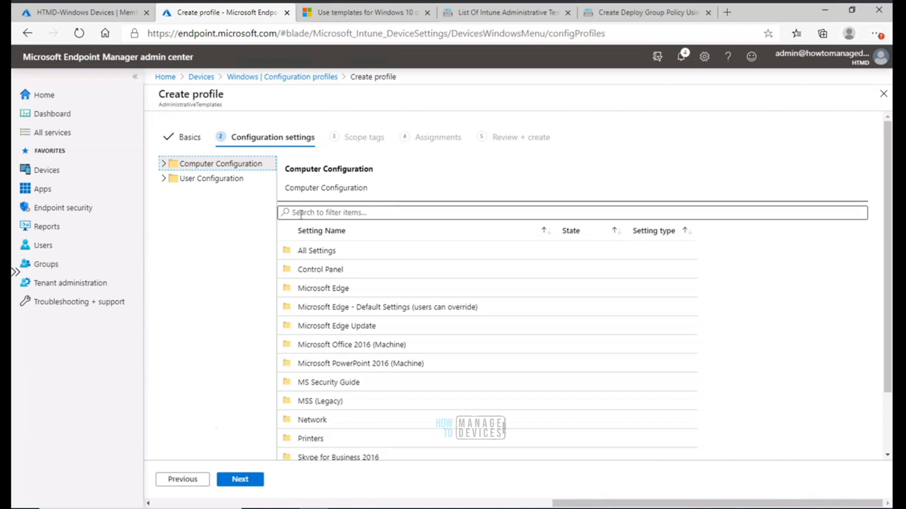
Filter the settings for edge and browse the matching Computer Configuration All Settings entries
{"action": "left_click", "coordinate": [301, 214]}
{"action": "type", "text": "edge"}
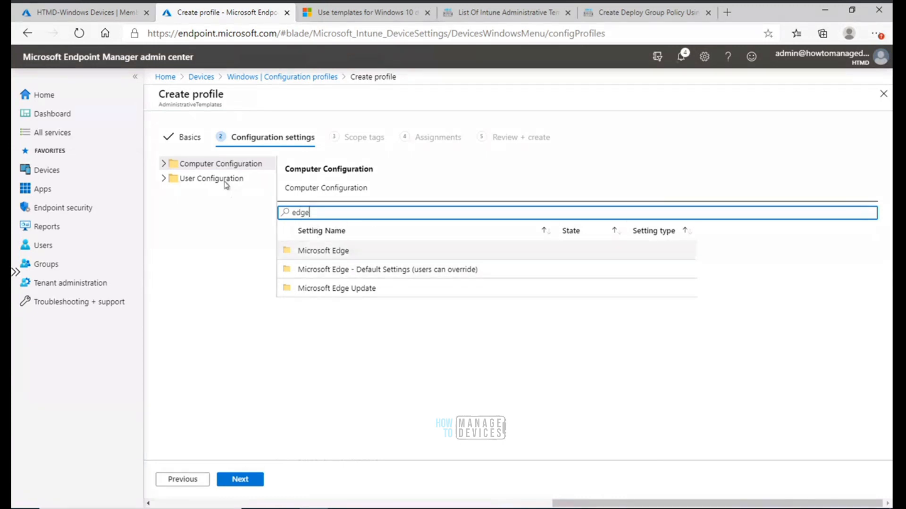
{"action": "left_click", "coordinate": [164, 164]}
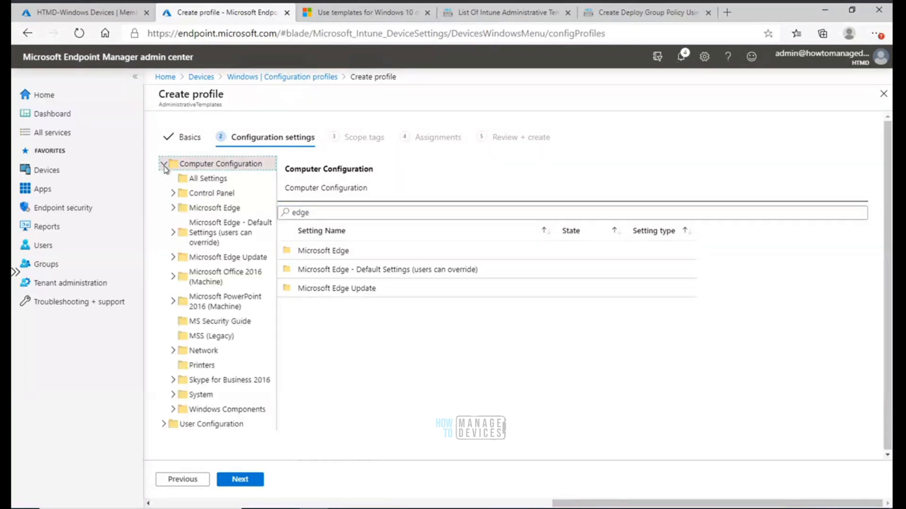
{"action": "left_click", "coordinate": [214, 181]}
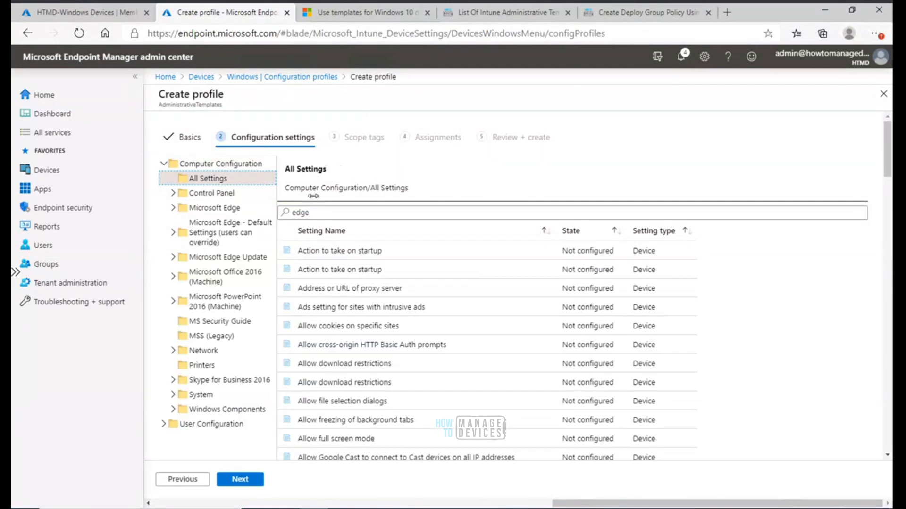
{"action": "left_click", "coordinate": [325, 212]}
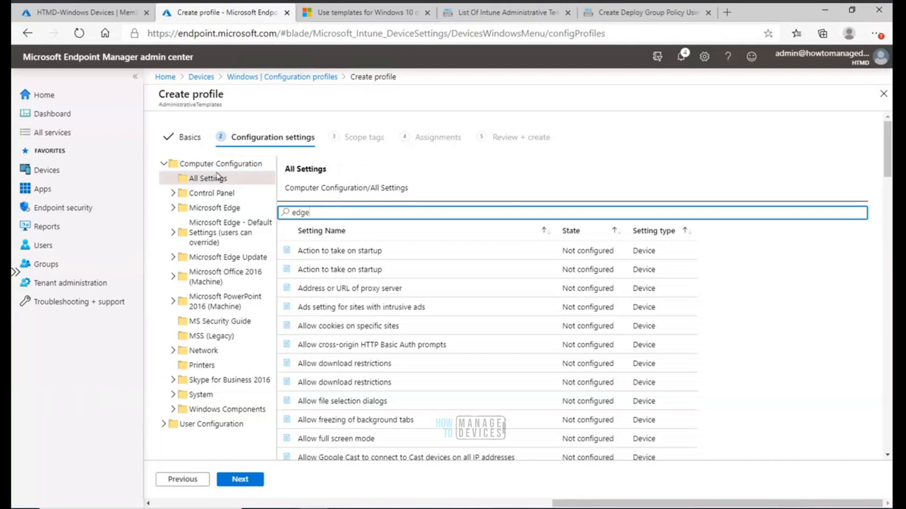
{"action": "left_click_drag", "start_coordinate": [323, 212], "coordinate": [285, 211]}
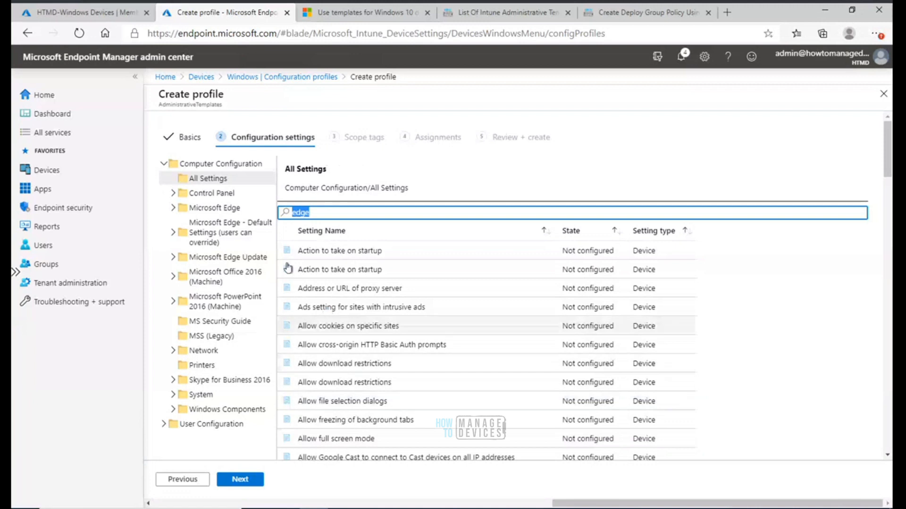
Browse the User Configuration All Settings list for edge and clear the search filter
{"action": "left_click", "coordinate": [164, 164]}
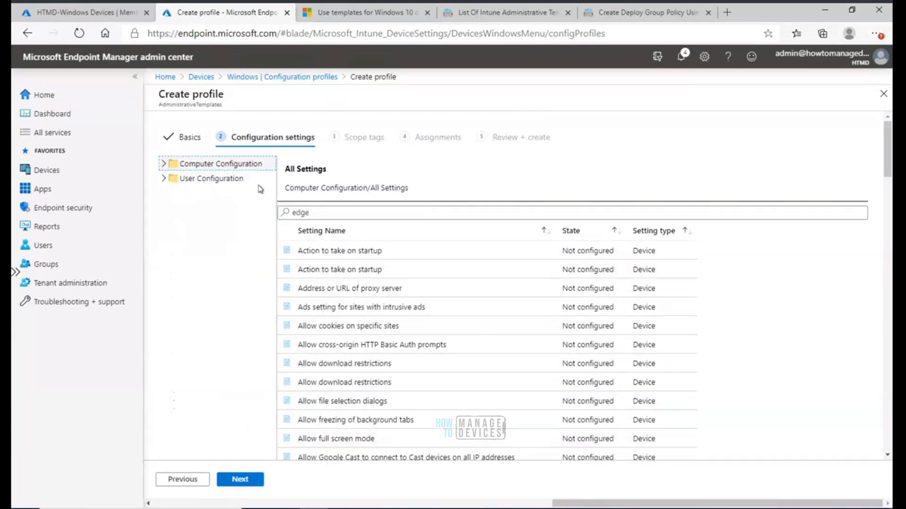
{"action": "left_click", "coordinate": [163, 179]}
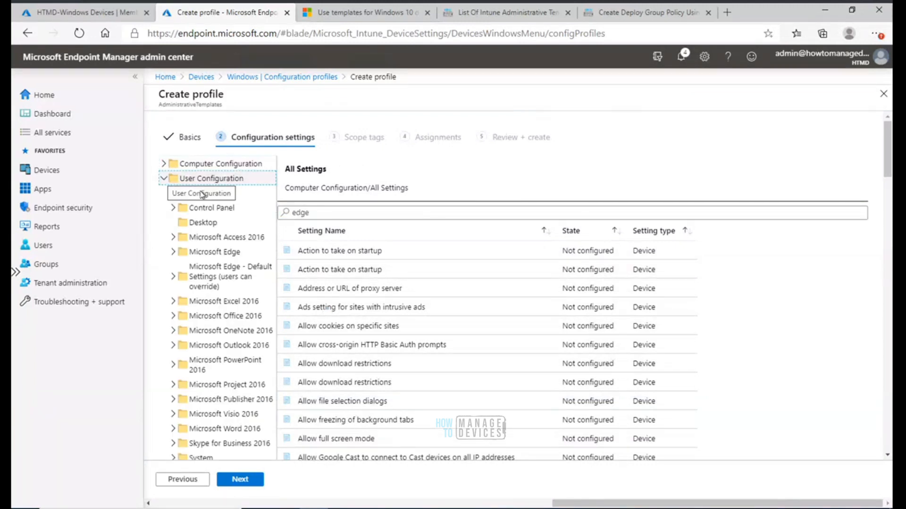
{"action": "left_click", "coordinate": [212, 195]}
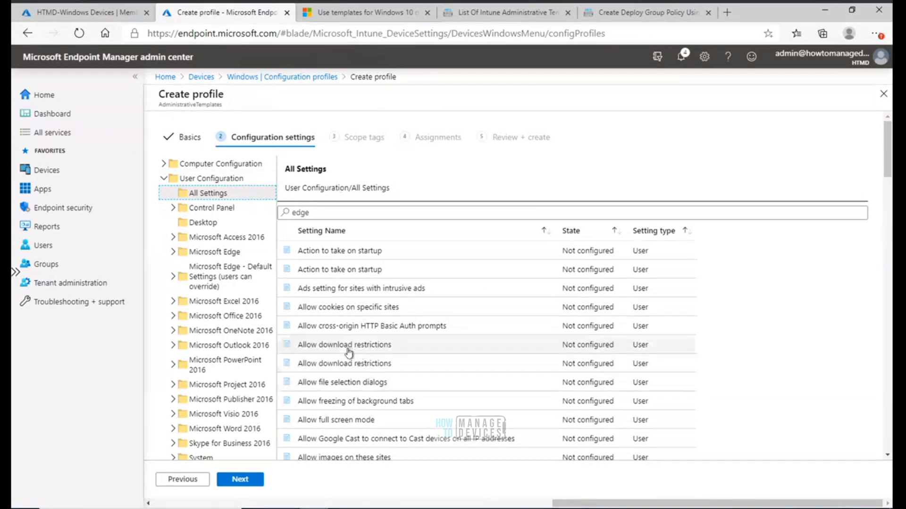
{"action": "double_click", "coordinate": [326, 213]}
{"action": "key", "text": "BackSpace"}
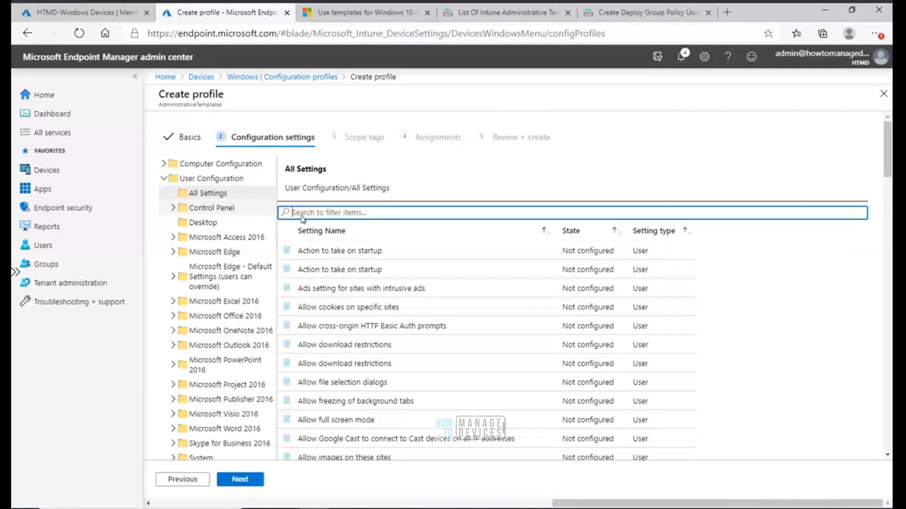
Expand Computer Configuration and its Microsoft Edge folder to browse the Edge setting categories
{"action": "left_click", "coordinate": [165, 181]}
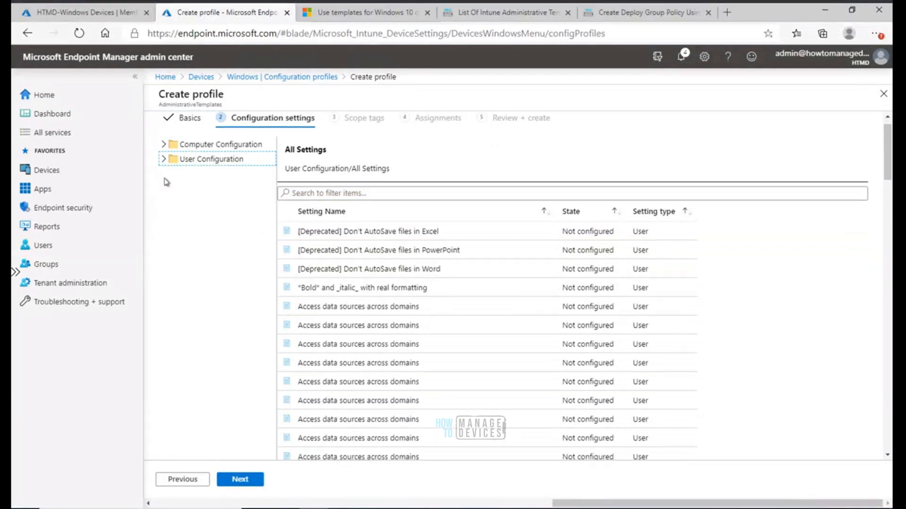
{"action": "left_click", "coordinate": [165, 148]}
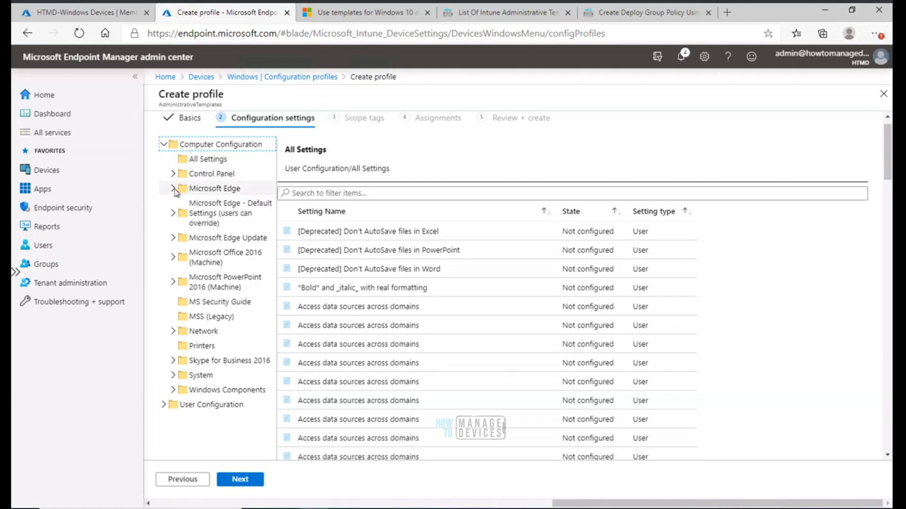
{"action": "left_click", "coordinate": [173, 189]}
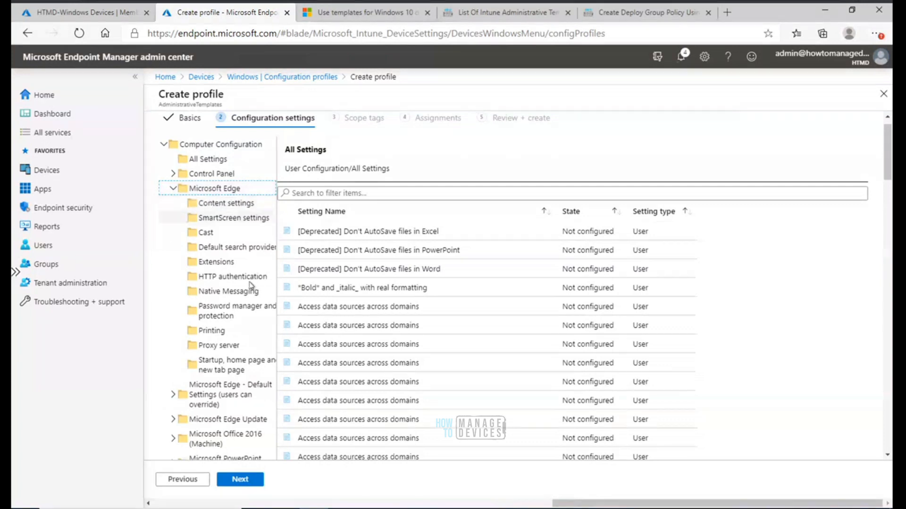
{"action": "left_click", "coordinate": [220, 189]}
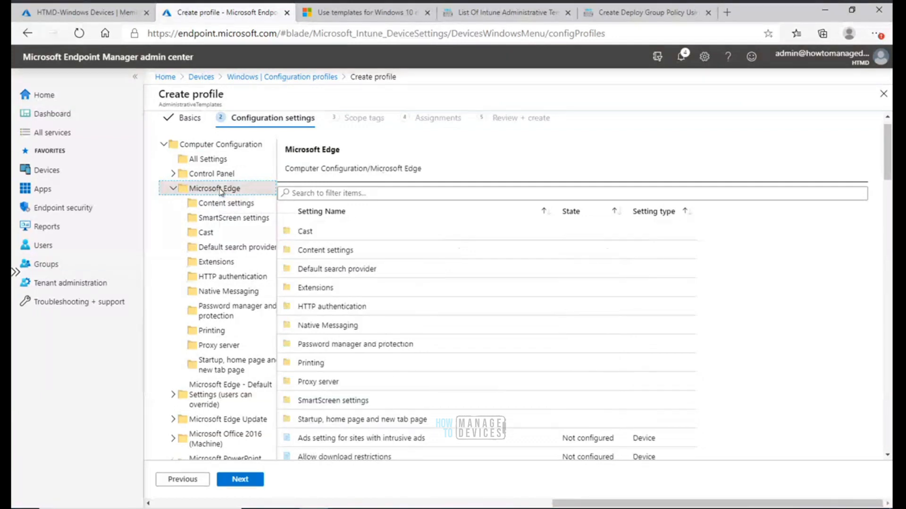
{"action": "left_click", "coordinate": [207, 159]}
Search Computer Configuration All Settings for deprecated settings, then clear the search
{"action": "left_click", "coordinate": [367, 194]}
{"action": "type", "text": "depr"}
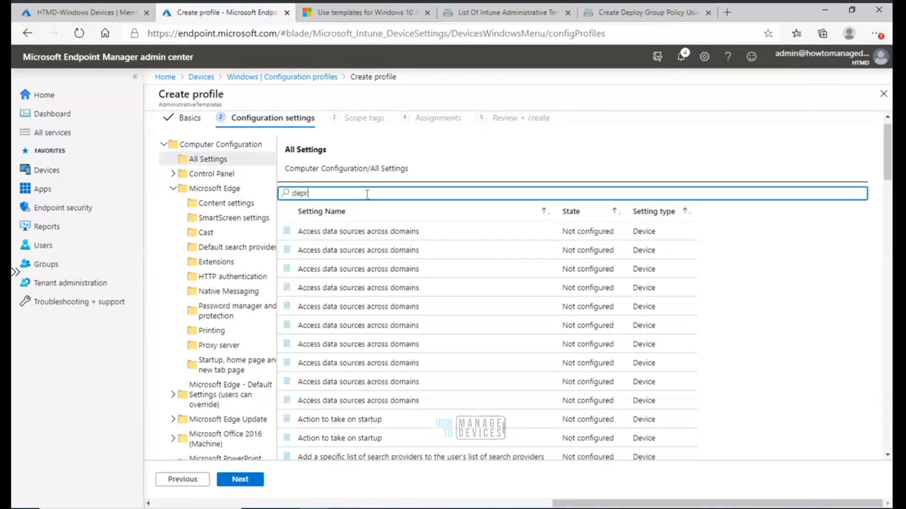
{"action": "type", "text": "e"}
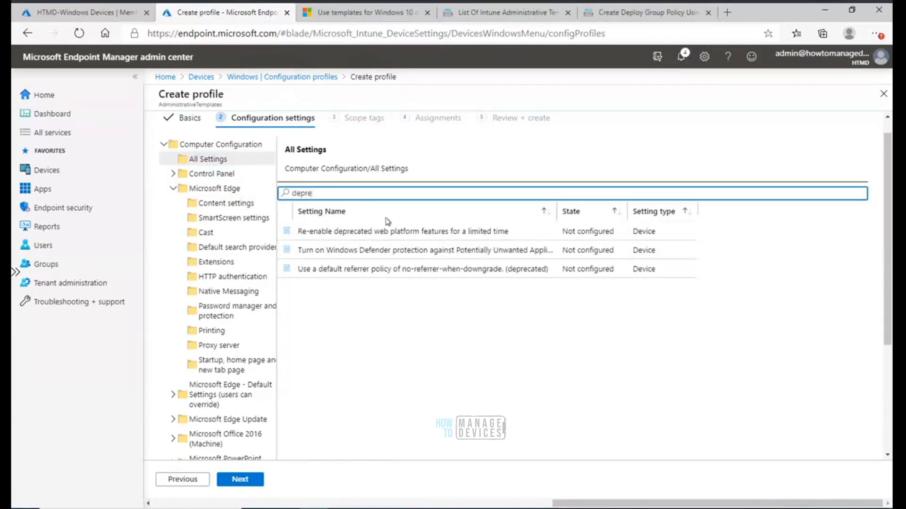
{"action": "key", "text": "BackSpace"}
{"action": "key", "text": "BackSpace"}
{"action": "key", "text": "BackSpace"}
{"action": "key", "text": "BackSpace"}
{"action": "type", "text": "[de"}
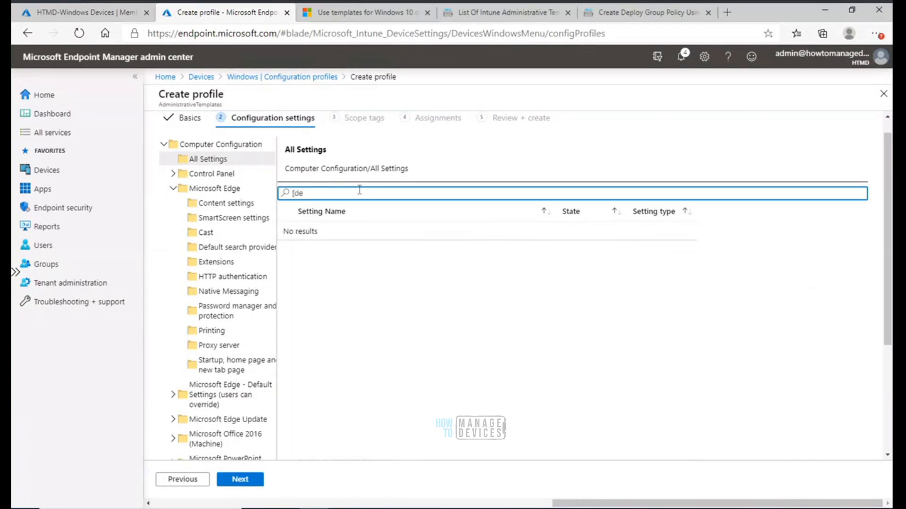
{"action": "key", "text": "BackSpace"}
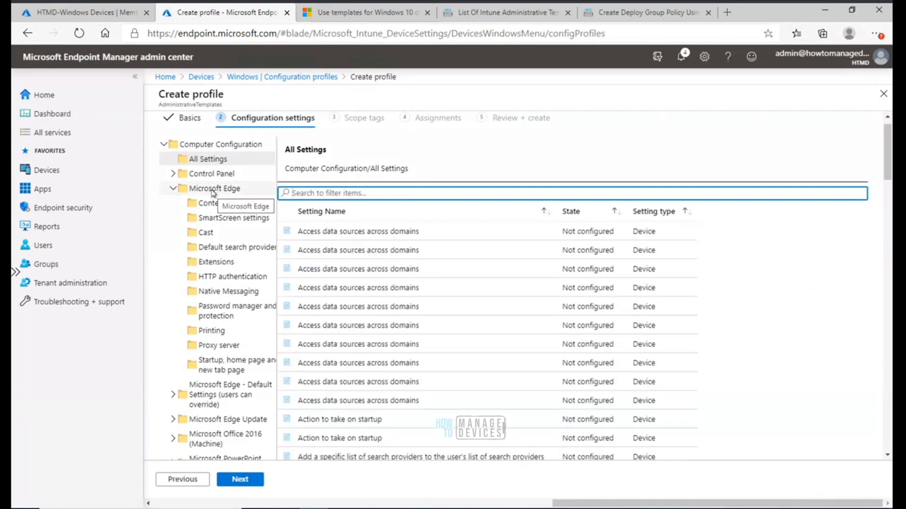
Browse the Microsoft Edge Content settings, Control Panel Personalization, and Microsoft Edge folders under Computer Configuration
{"action": "left_click", "coordinate": [212, 190]}
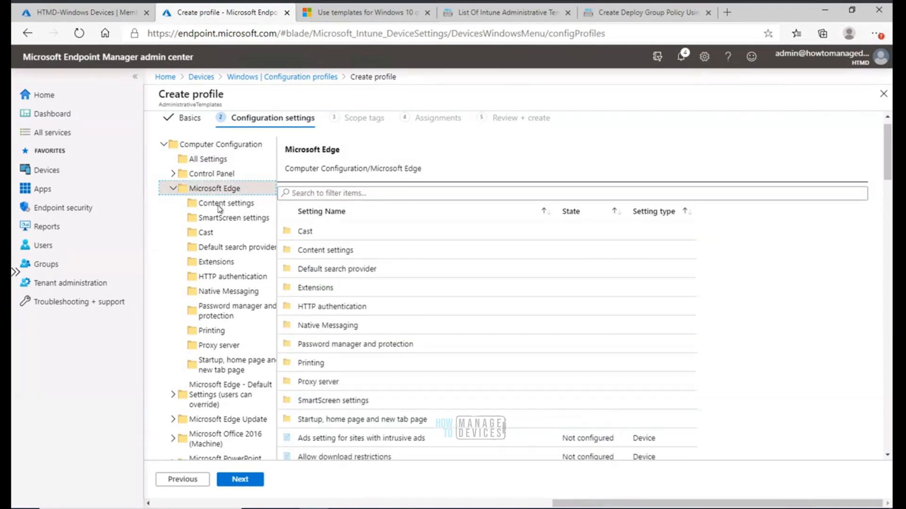
{"action": "left_click", "coordinate": [220, 205]}
{"action": "left_click", "coordinate": [207, 159]}
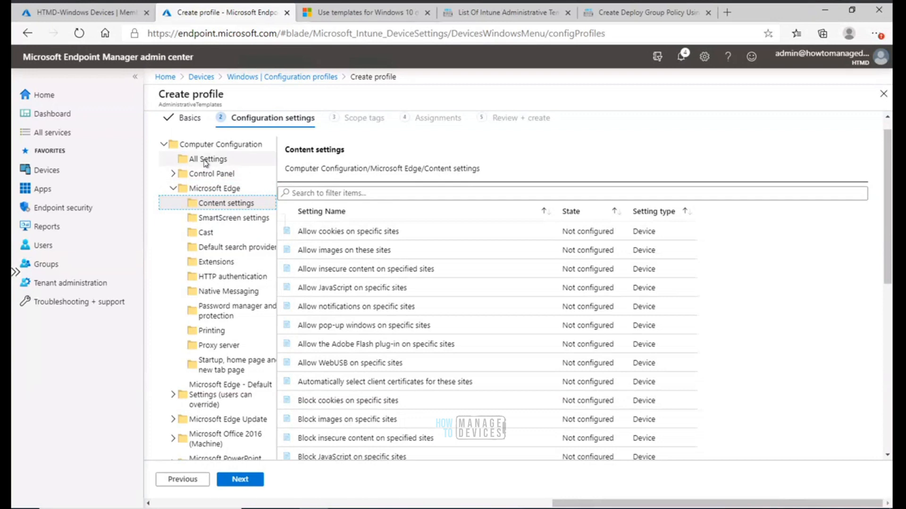
{"action": "left_click", "coordinate": [213, 178]}
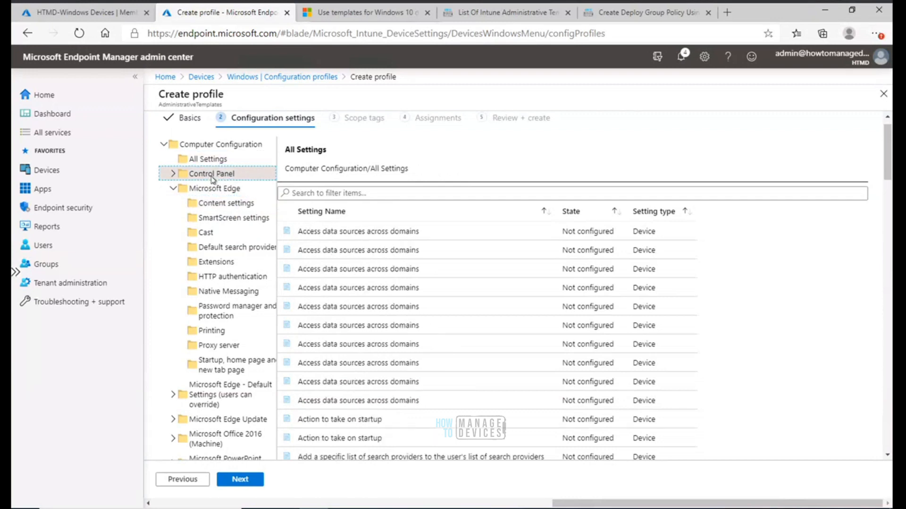
{"action": "left_click", "coordinate": [208, 189]}
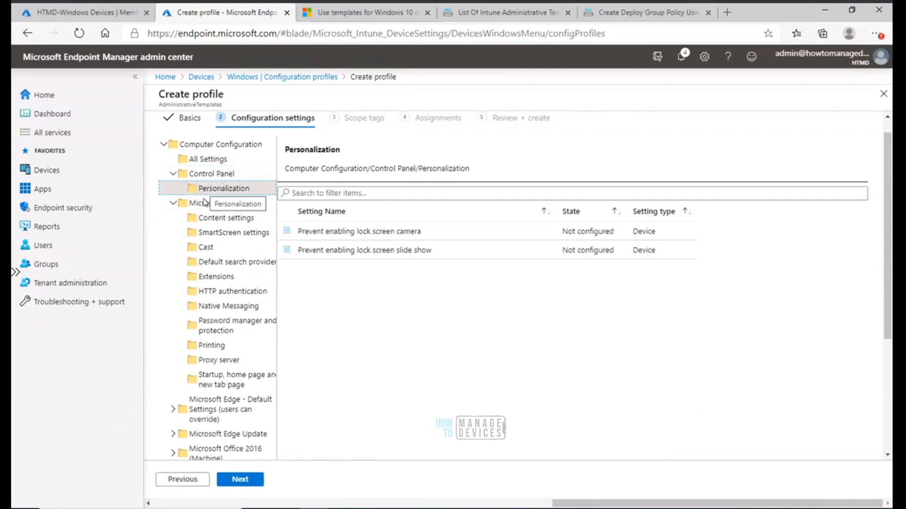
{"action": "left_click", "coordinate": [209, 219]}
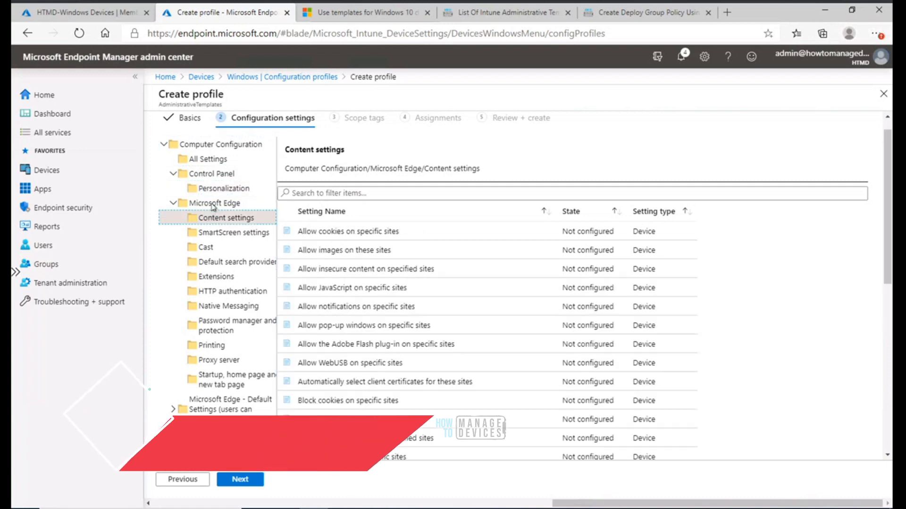
{"action": "left_click", "coordinate": [212, 204]}
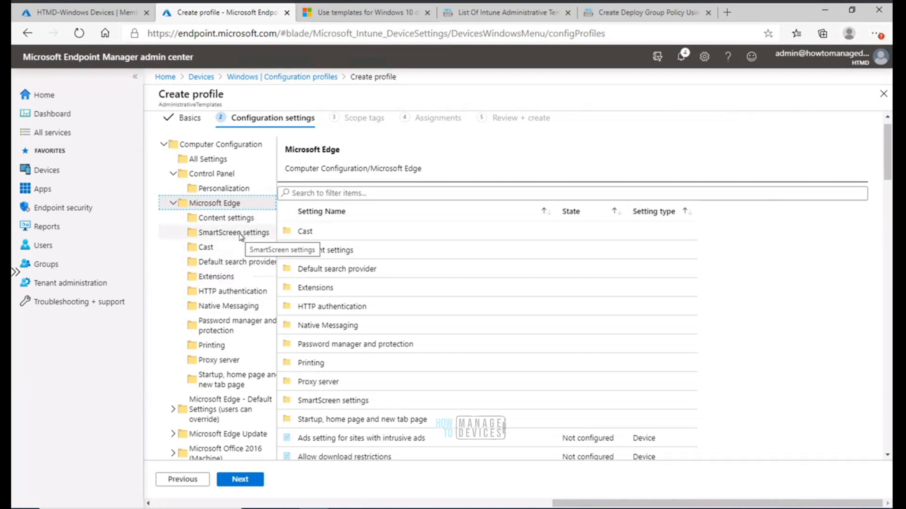
Scroll through the Microsoft Docs administrative templates article, then return to the profile's configuration settings
{"action": "left_click", "coordinate": [350, 9]}
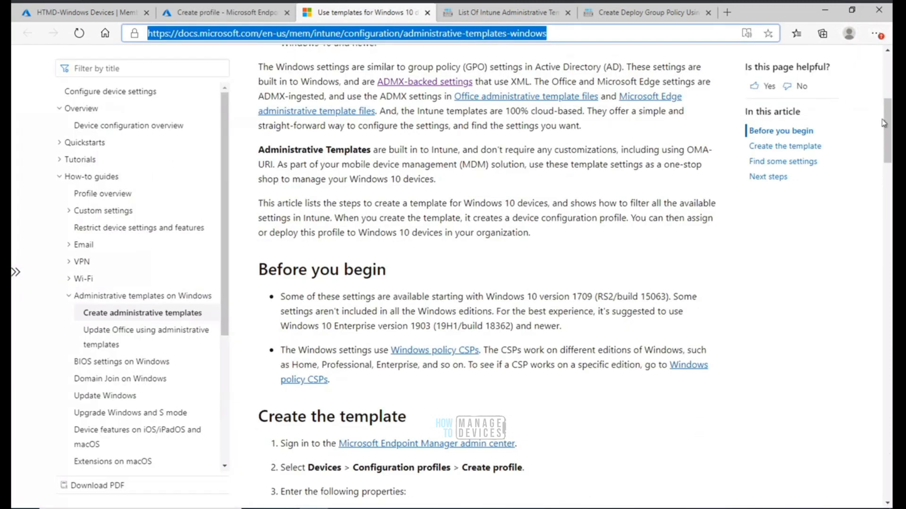
{"action": "left_click_drag", "start_coordinate": [884, 124], "coordinate": [882, 255]}
{"action": "scroll", "coordinate": [881, 254], "scroll_direction": "down", "scroll_amount": 15}
{"action": "scroll", "coordinate": [887, 283], "scroll_direction": "up", "scroll_amount": 2}
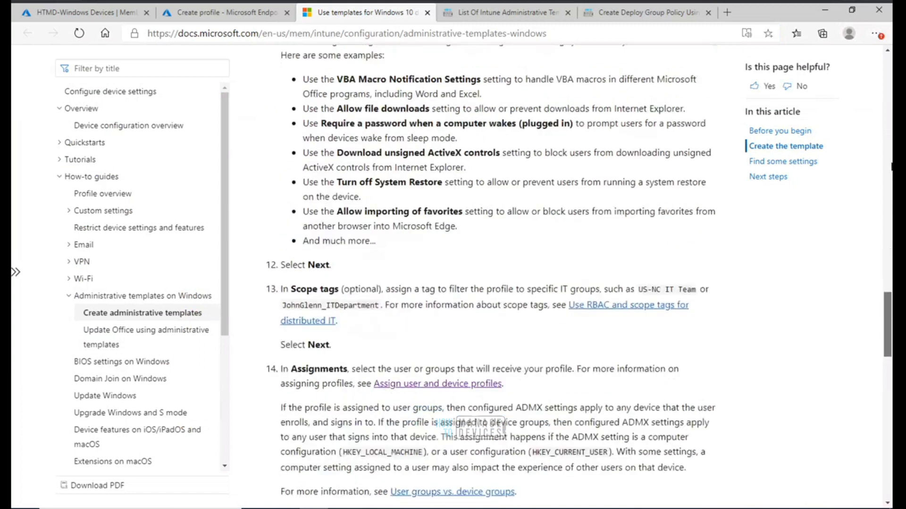
{"action": "scroll", "coordinate": [890, 166], "scroll_direction": "up", "scroll_amount": 20}
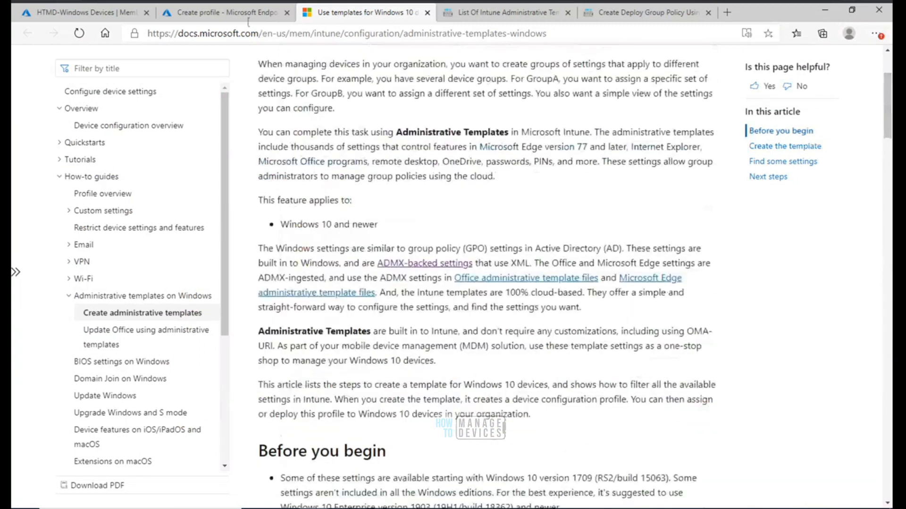
{"action": "left_click", "coordinate": [239, 15]}
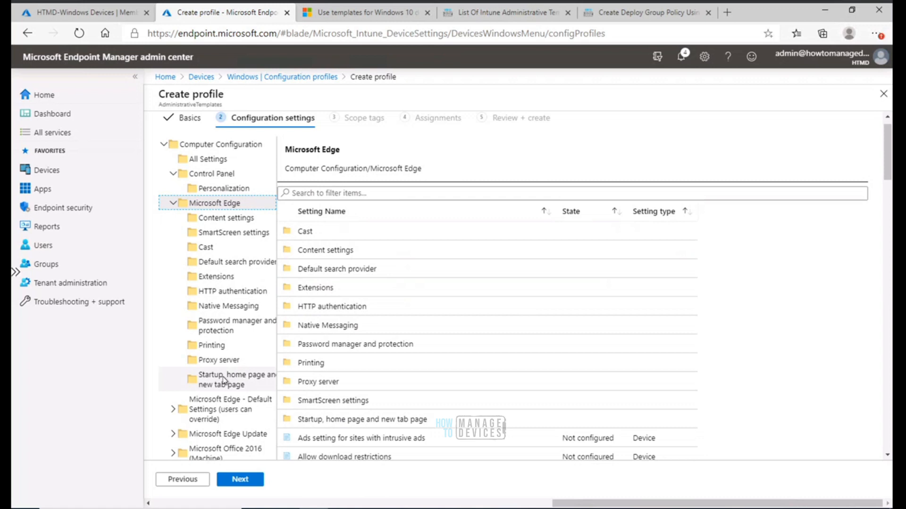
Open the Configure the home page URL setting in the Startup, home page and new tab page category
{"action": "left_click", "coordinate": [227, 384]}
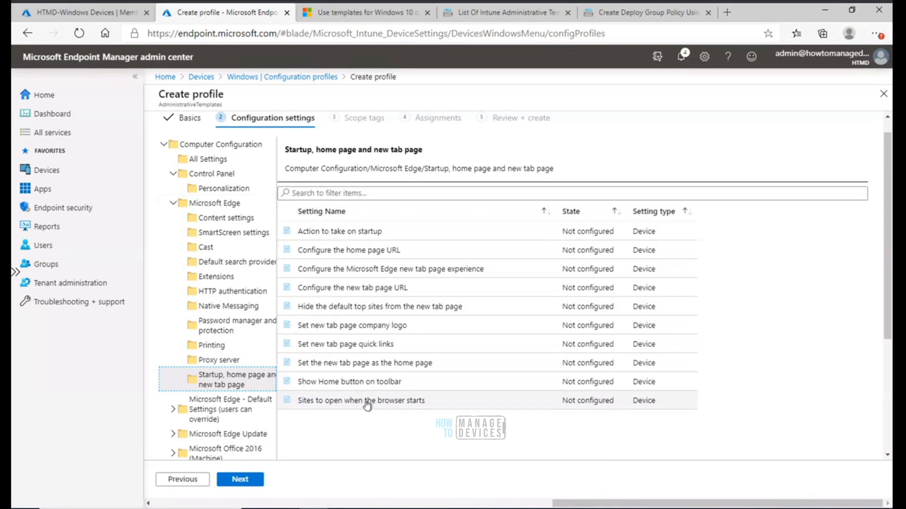
{"action": "left_click", "coordinate": [376, 255]}
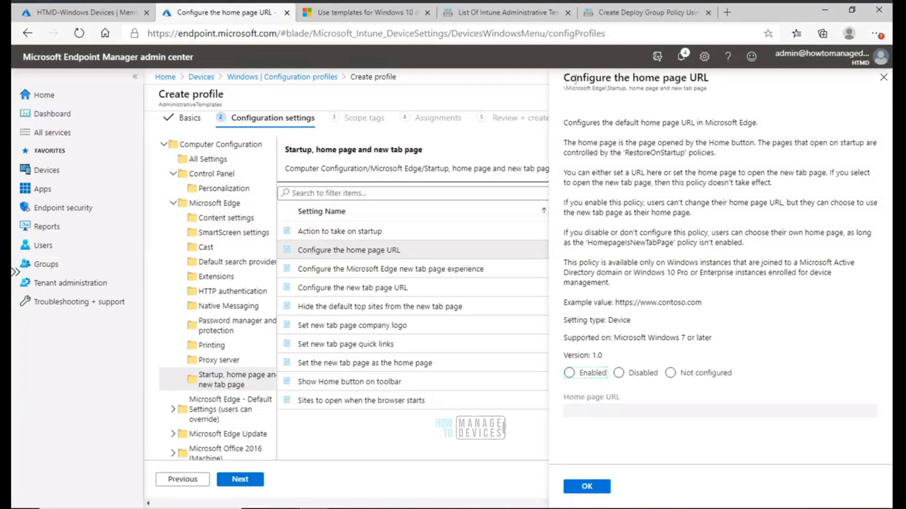
Read through the home page URL policy description, briefly switching to the prerequisites notes in Paint
{"action": "left_click_drag", "start_coordinate": [564, 78], "coordinate": [761, 393]}
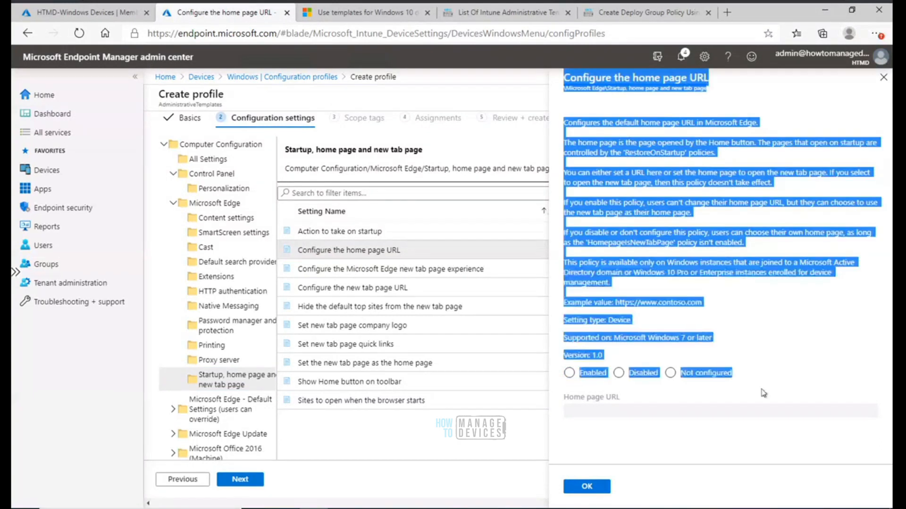
{"action": "left_click", "coordinate": [742, 432]}
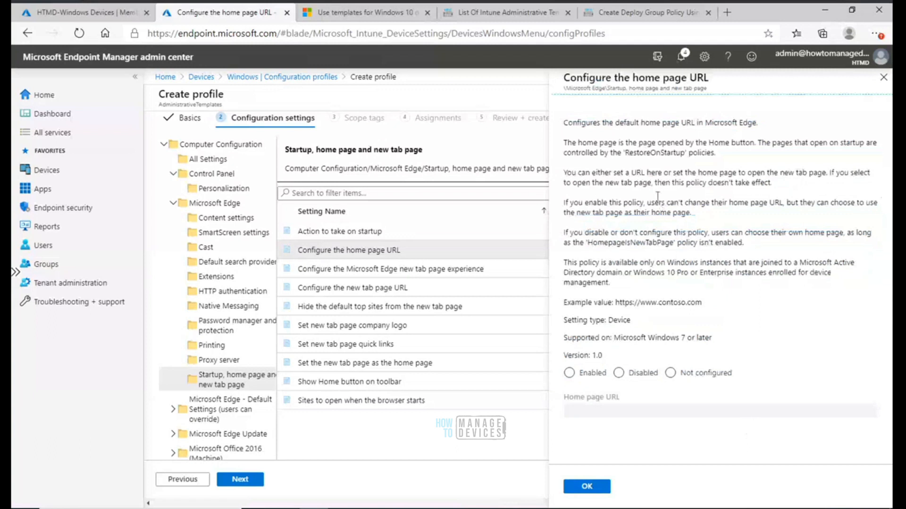
{"action": "left_click_drag", "start_coordinate": [564, 122], "coordinate": [745, 293]}
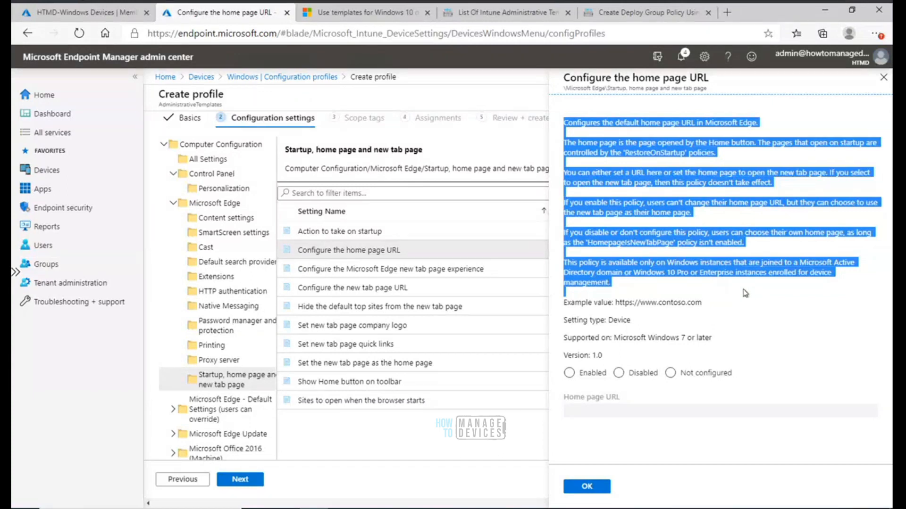
{"action": "left_click", "coordinate": [748, 196]}
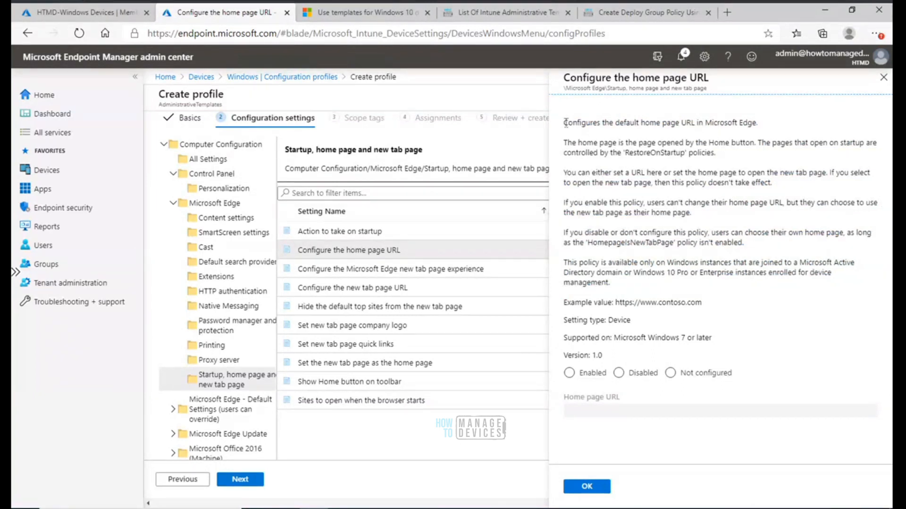
{"action": "left_click_drag", "start_coordinate": [564, 122], "coordinate": [729, 285]}
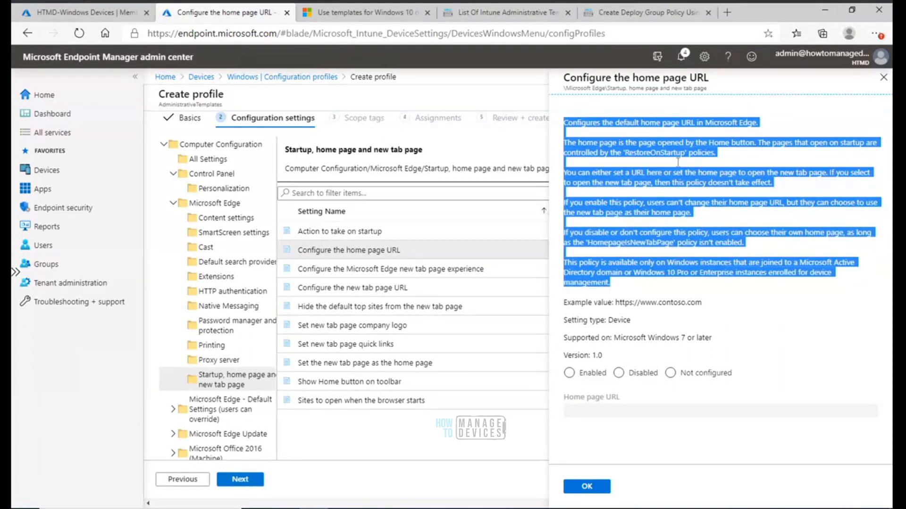
{"action": "left_click", "coordinate": [780, 296]}
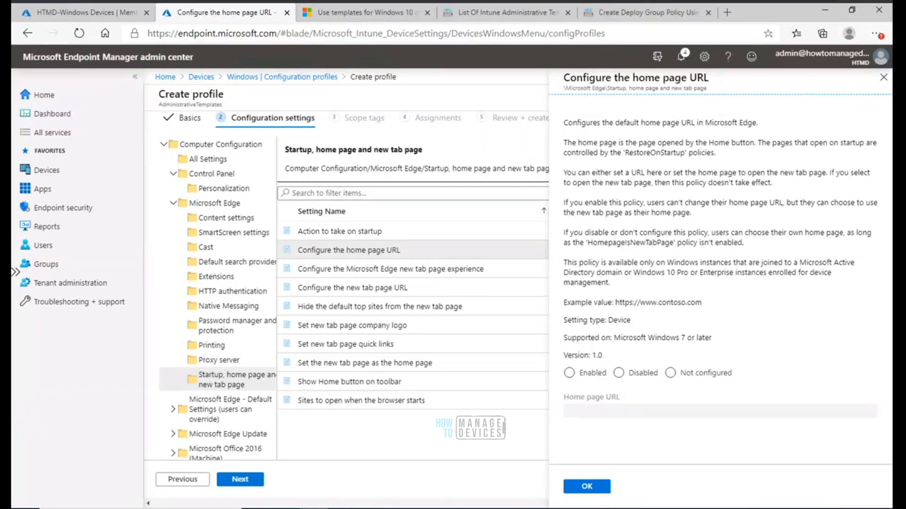
{"action": "key", "text": "alt+Tab"}
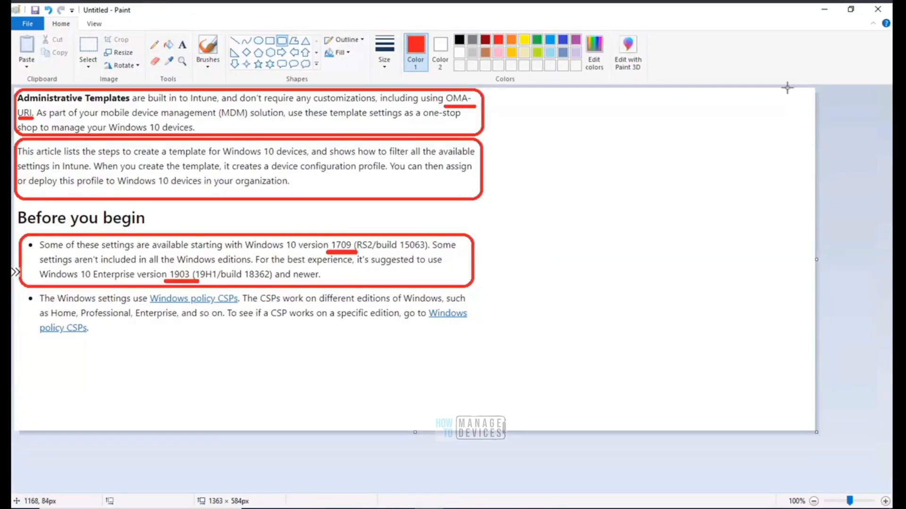
{"action": "left_click", "coordinate": [825, 11]}
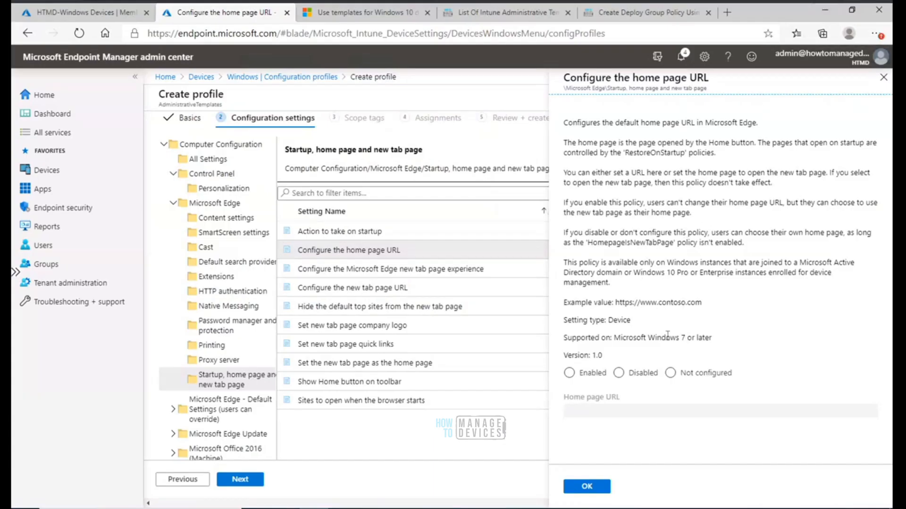
Examine the policy's supported-on, example value and setting type details in the description
{"action": "left_click_drag", "start_coordinate": [706, 338], "coordinate": [560, 338]}
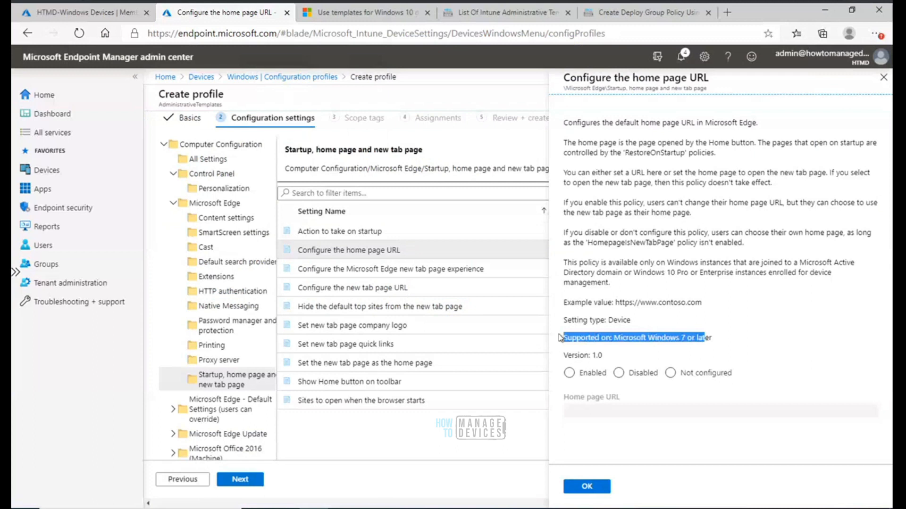
{"action": "left_click_drag", "start_coordinate": [714, 338], "coordinate": [568, 335]}
{"action": "left_click", "coordinate": [731, 344]}
{"action": "left_click_drag", "start_coordinate": [712, 338], "coordinate": [650, 334]}
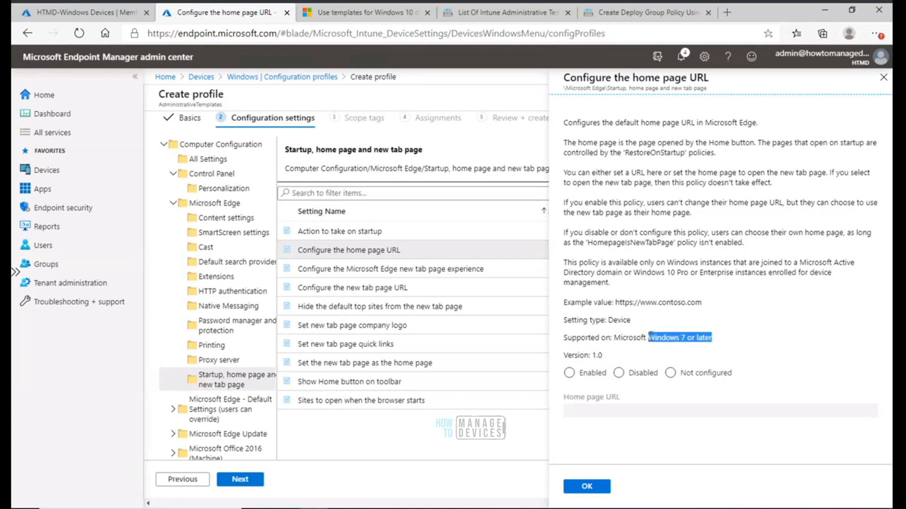
{"action": "left_click", "coordinate": [731, 338]}
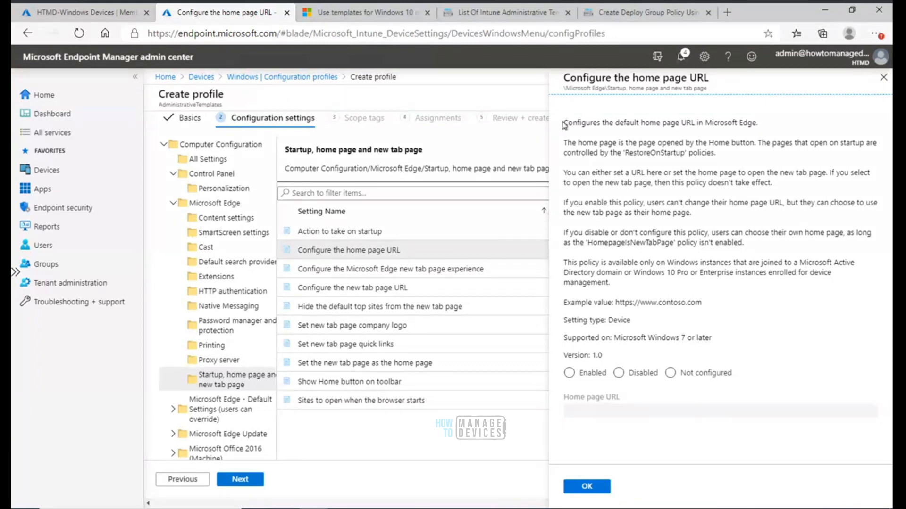
{"action": "left_click_drag", "start_coordinate": [564, 124], "coordinate": [695, 318]}
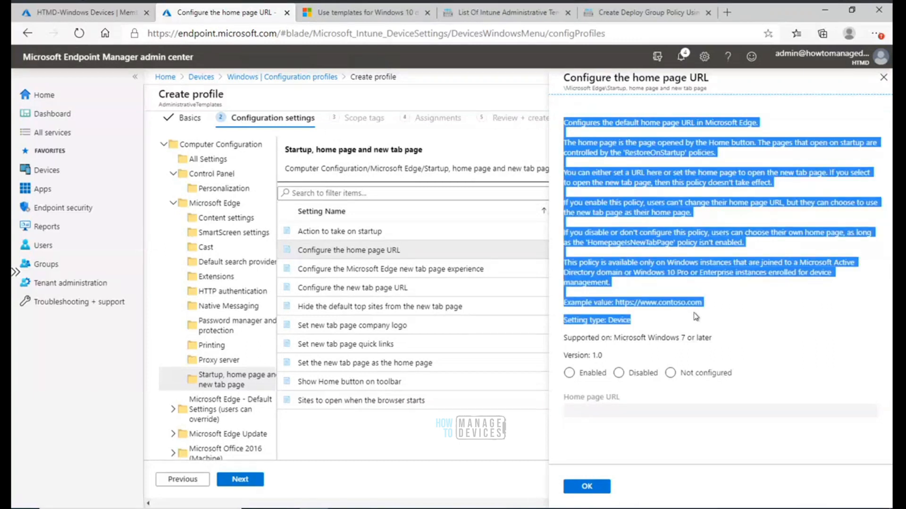
{"action": "left_click", "coordinate": [612, 113]}
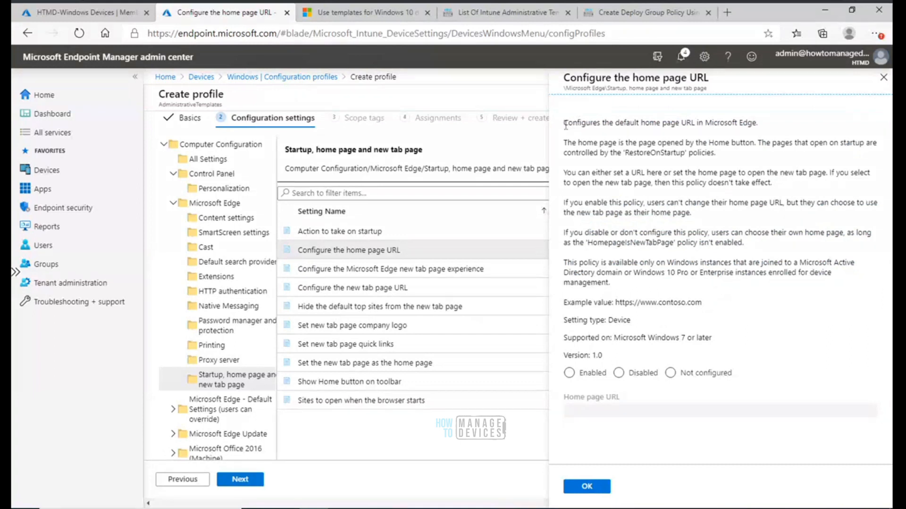
{"action": "left_click_drag", "start_coordinate": [600, 134], "coordinate": [695, 288]}
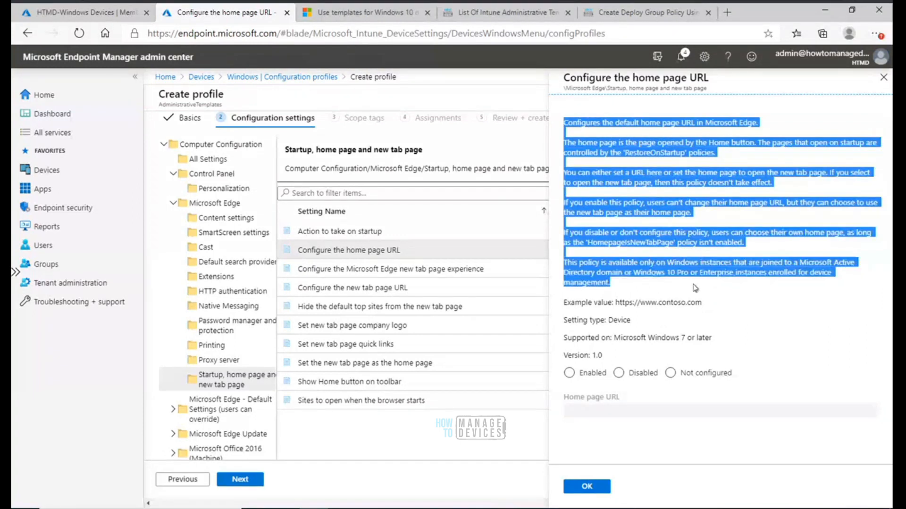
{"action": "left_click", "coordinate": [717, 302]}
{"action": "left_click", "coordinate": [570, 373]}
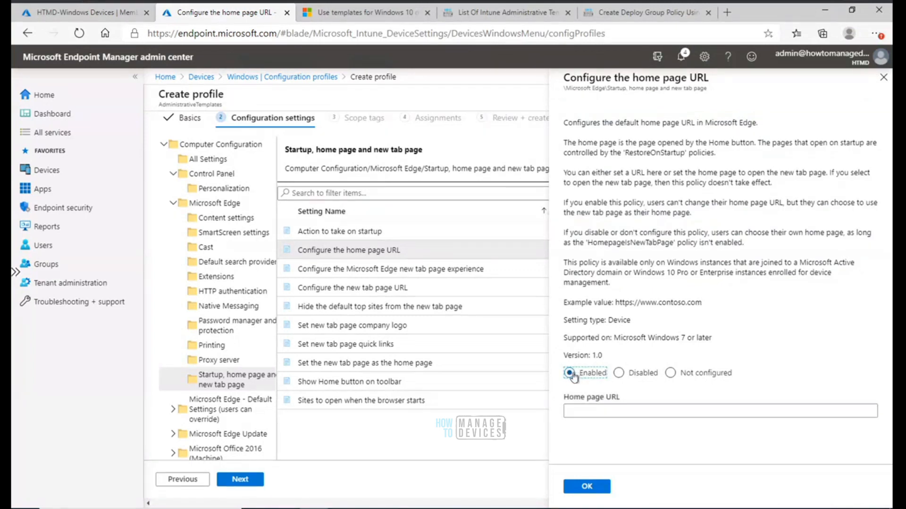
{"action": "left_click", "coordinate": [588, 409]}
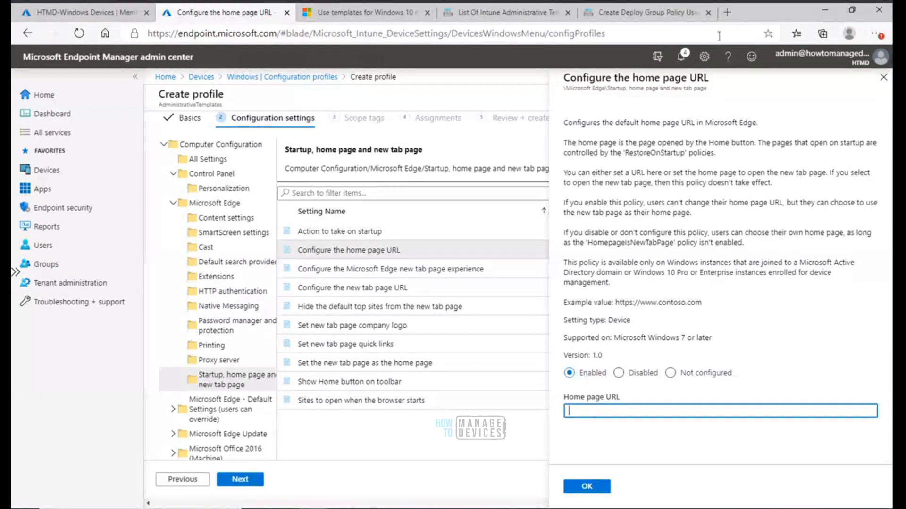
{"action": "left_click", "coordinate": [646, 13]}
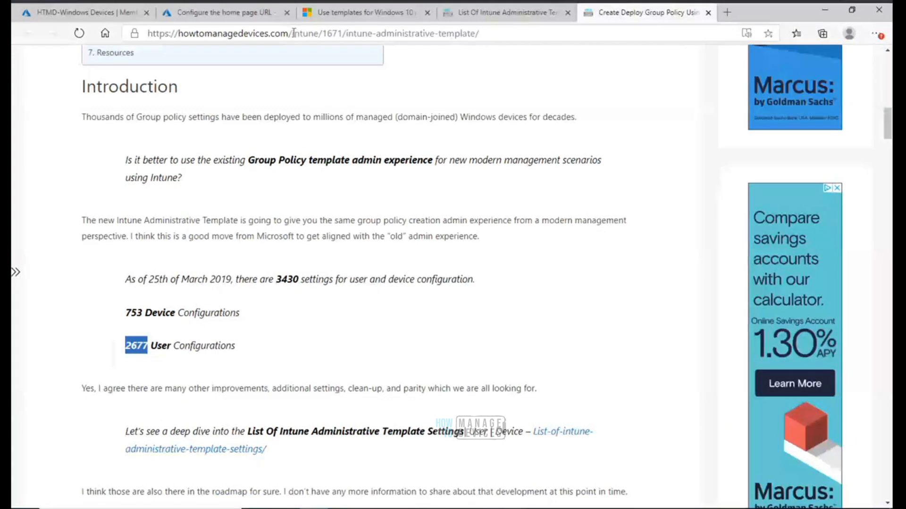
{"action": "left_click_drag", "start_coordinate": [293, 33], "coordinate": [142, 33]}
{"action": "key", "text": "ctrl+c"}
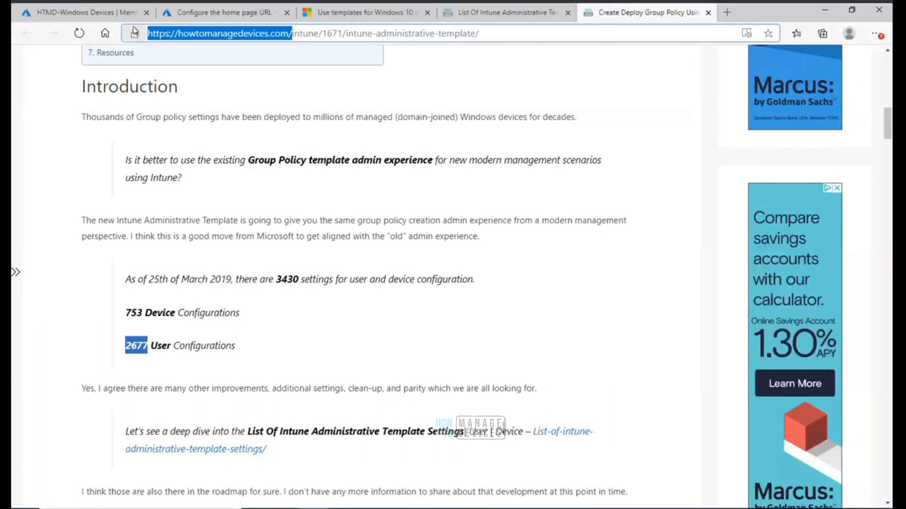
{"action": "left_click", "coordinate": [184, 16]}
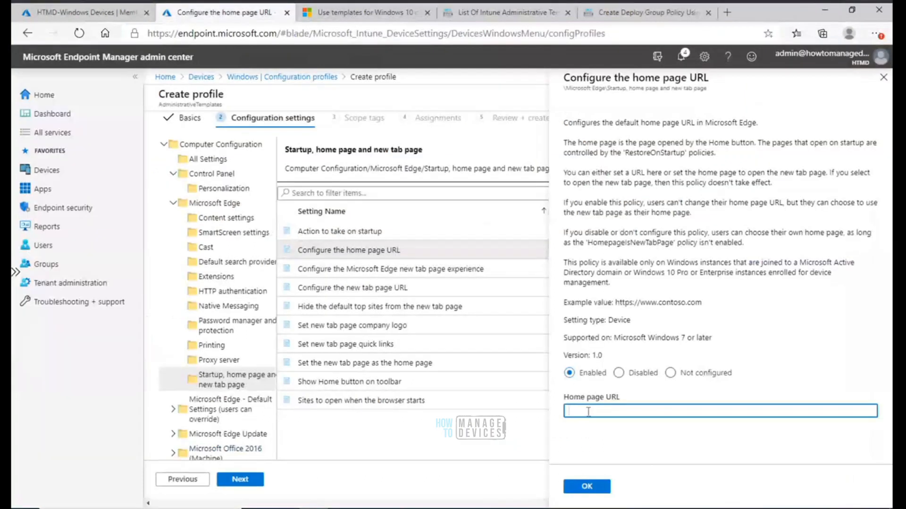
{"action": "key", "text": "ctrl+v"}
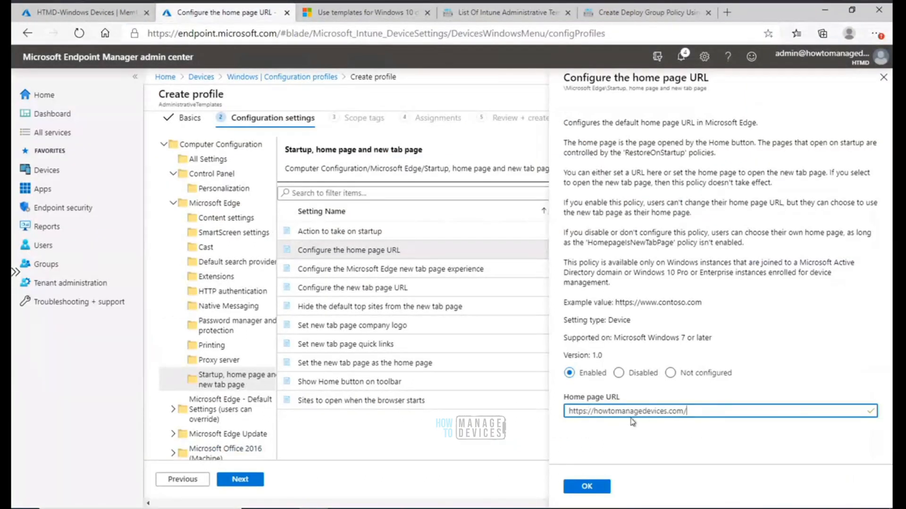
{"action": "left_click", "coordinate": [587, 486]}
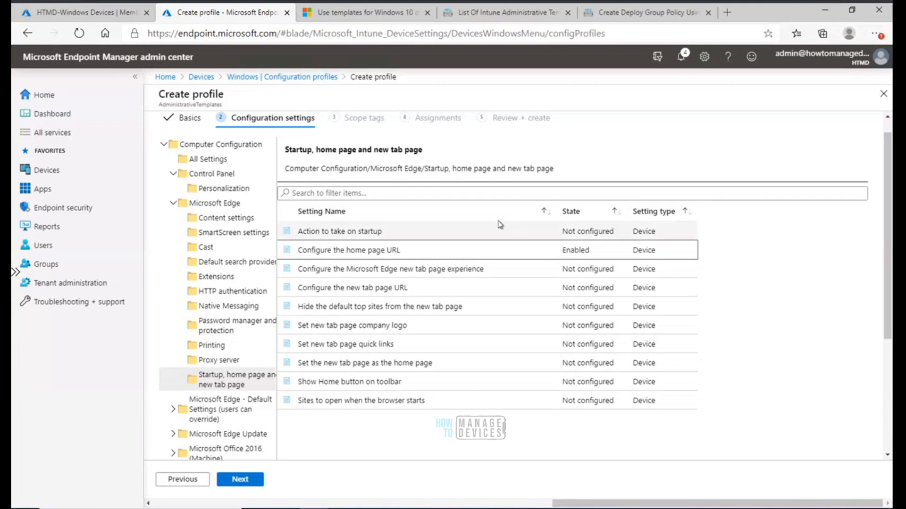
Sort the settings list by state and continue to the Scope tags page
{"action": "left_click", "coordinate": [592, 216]}
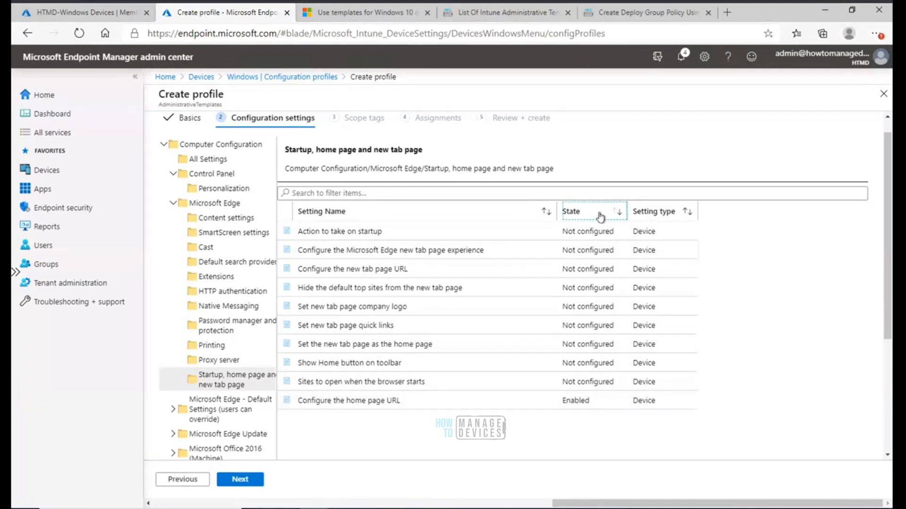
{"action": "left_click", "coordinate": [600, 216]}
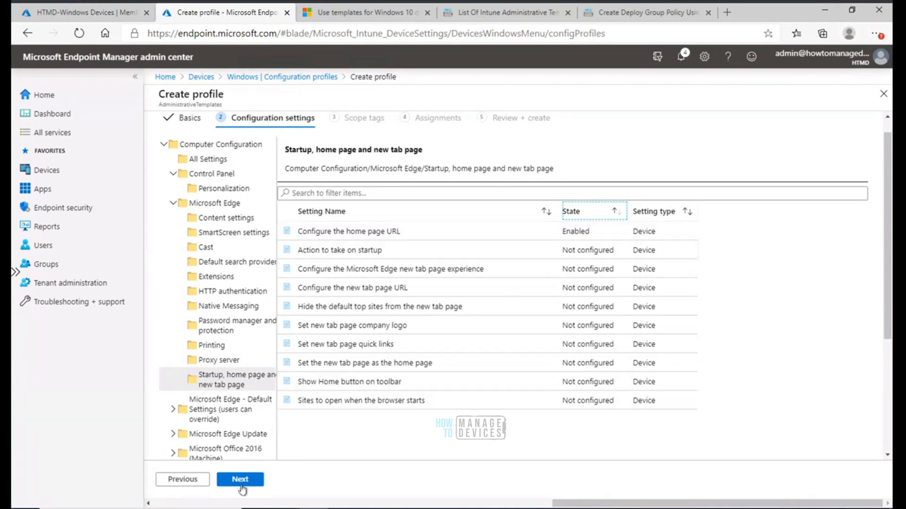
{"action": "left_click", "coordinate": [244, 480]}
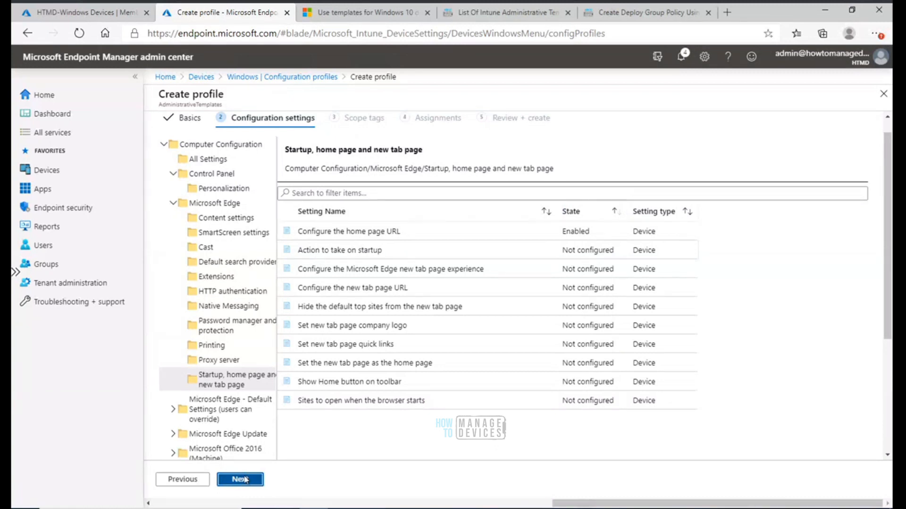
{"action": "left_click", "coordinate": [244, 480]}
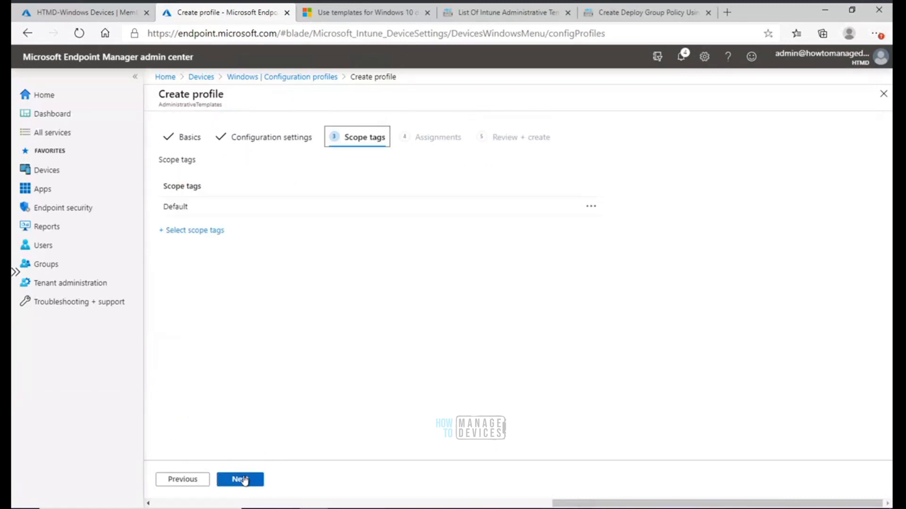
{"action": "left_click", "coordinate": [244, 479]}
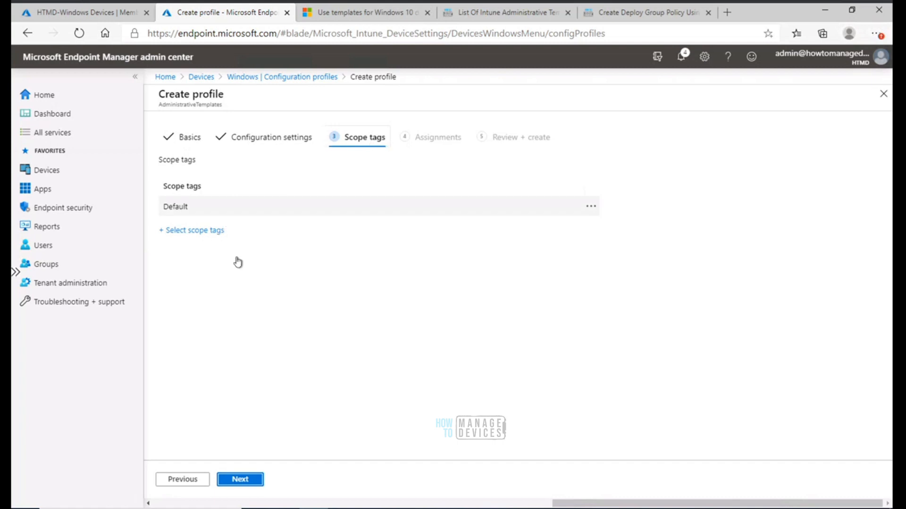
Keep the Default scope tag selected and proceed to the Assignments page
{"action": "left_click", "coordinate": [213, 231]}
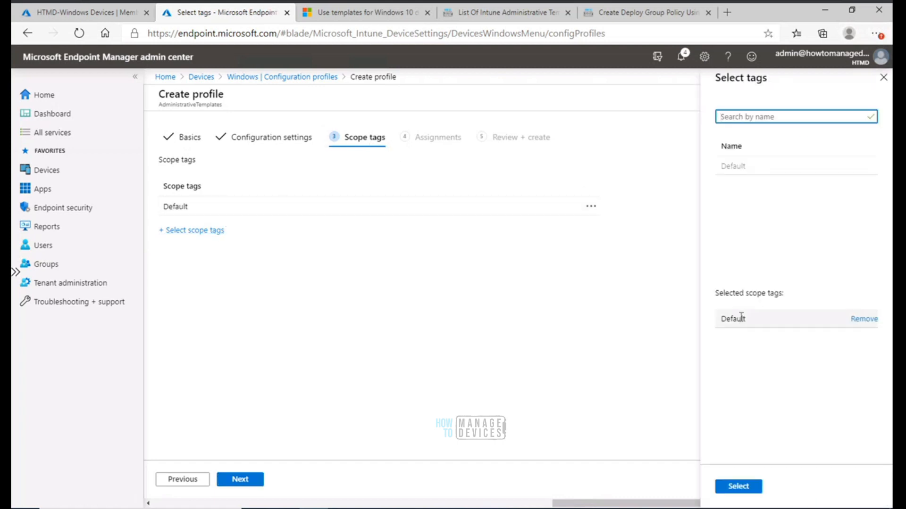
{"action": "left_click", "coordinate": [741, 317]}
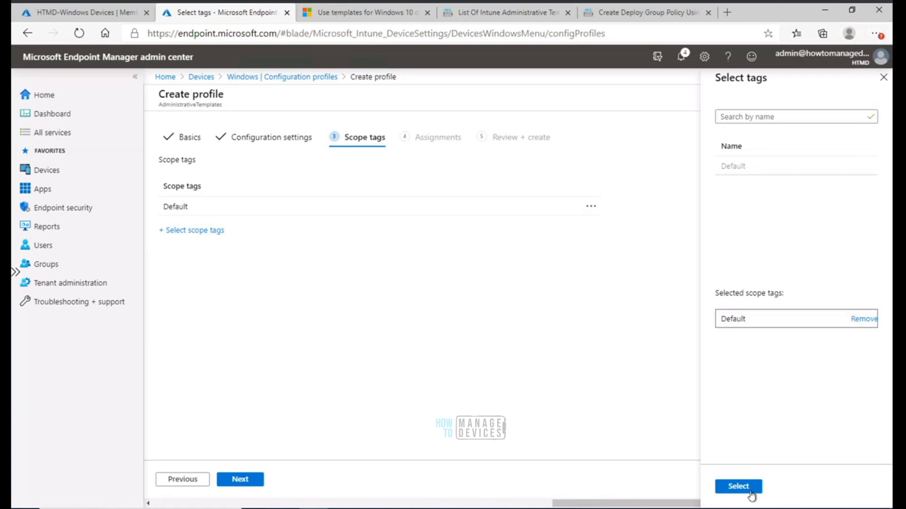
{"action": "left_click", "coordinate": [750, 491]}
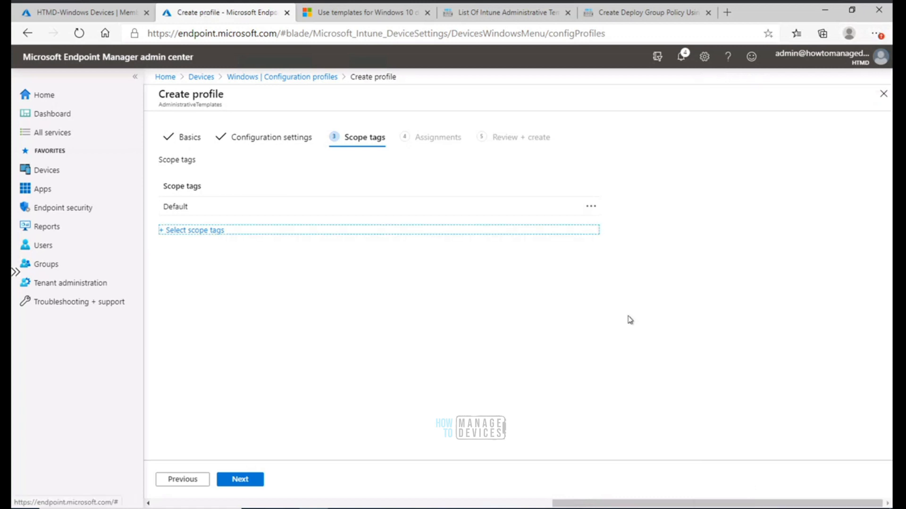
{"action": "left_click", "coordinate": [249, 481]}
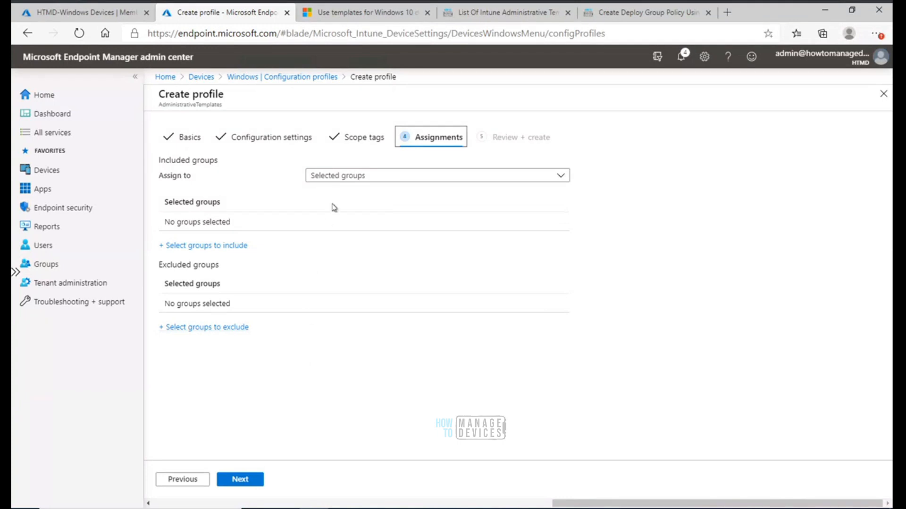
Include the HTMD-Windows Devices group in the assignment, found by searching HTMD, and continue to Review + create
{"action": "left_click", "coordinate": [225, 247]}
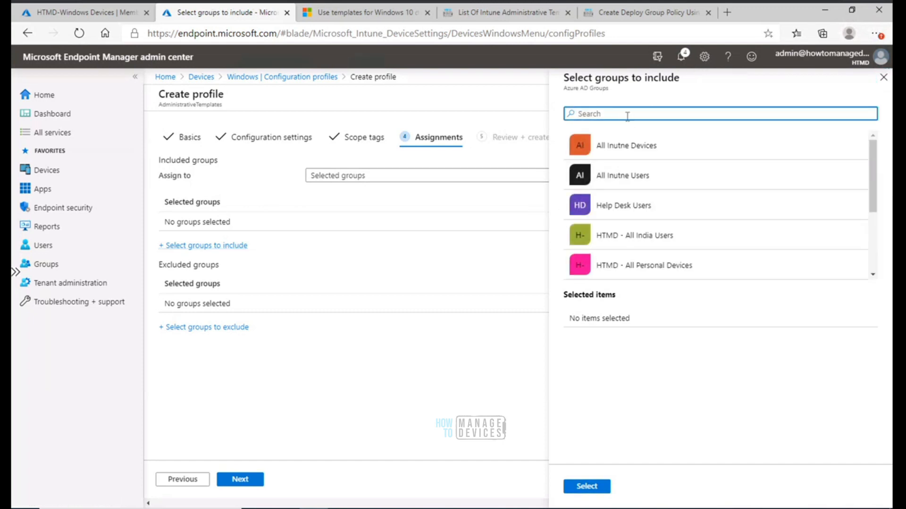
{"action": "type", "text": "HTMD"}
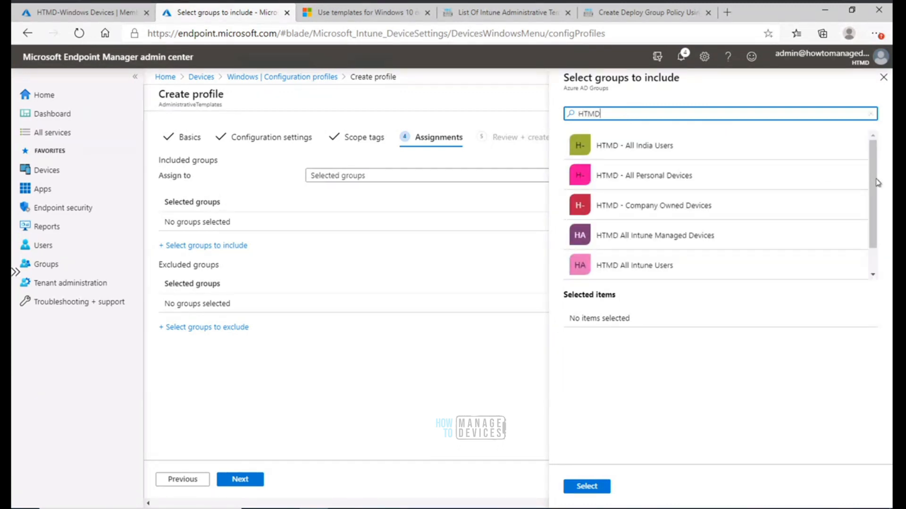
{"action": "left_click_drag", "start_coordinate": [873, 212], "coordinate": [873, 233]}
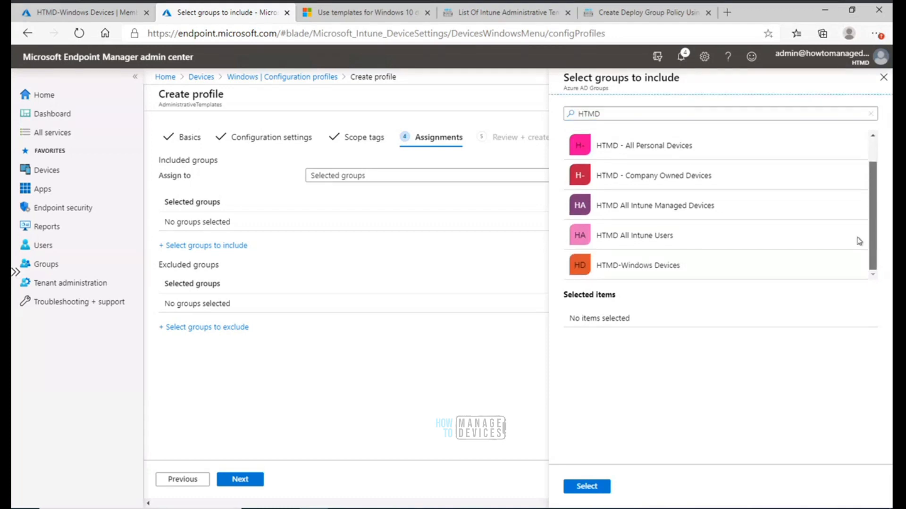
{"action": "left_click", "coordinate": [640, 268]}
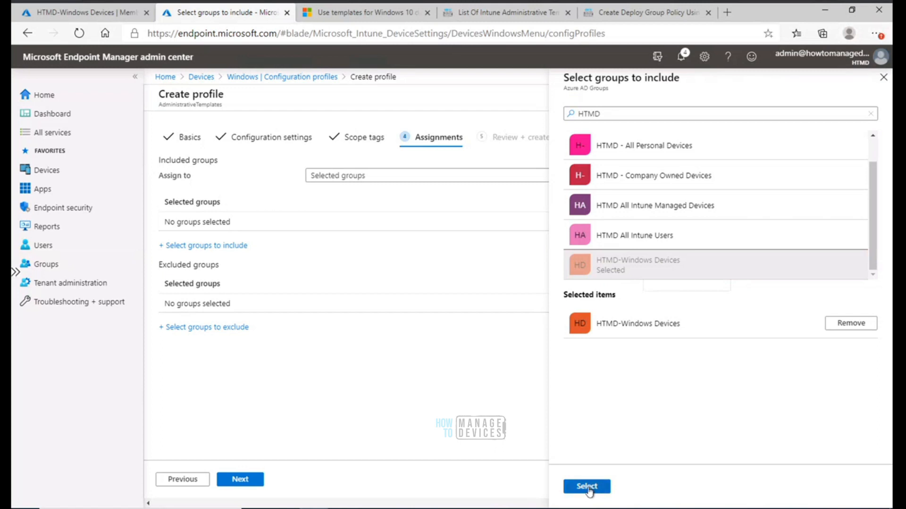
{"action": "left_click", "coordinate": [588, 488]}
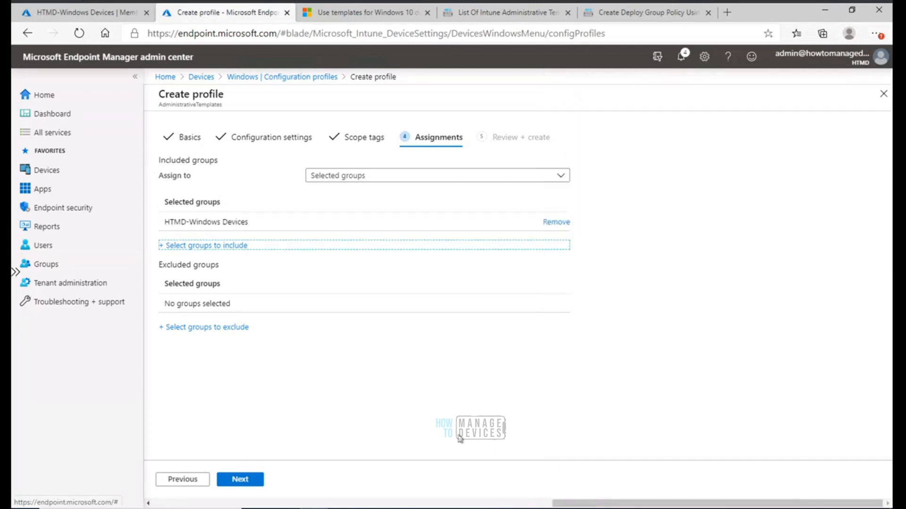
{"action": "left_click", "coordinate": [242, 481]}
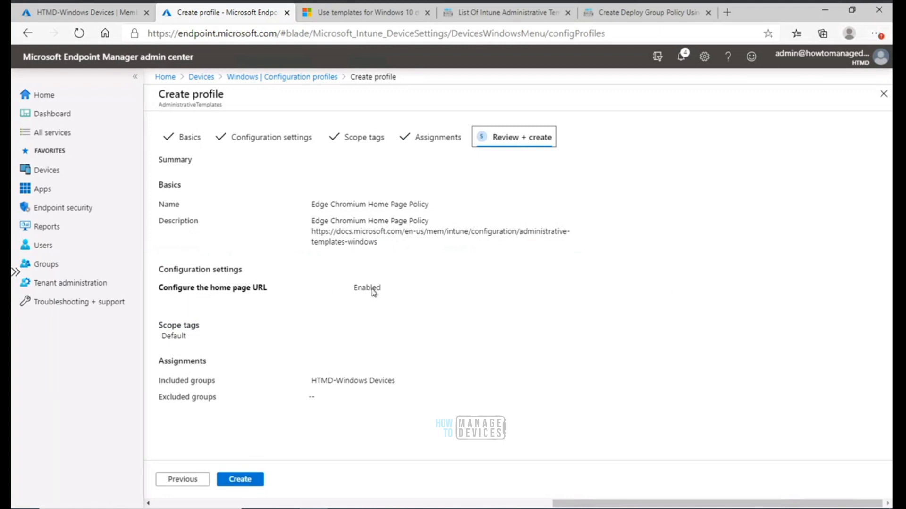
Review the profile summary and create the profile
{"action": "left_click_drag", "start_coordinate": [161, 265], "coordinate": [425, 291]}
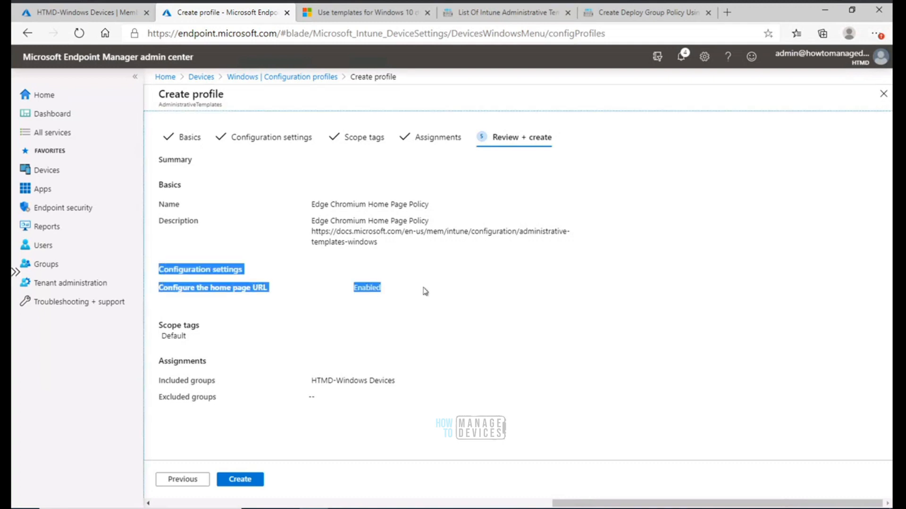
{"action": "left_click", "coordinate": [425, 291]}
{"action": "left_click_drag", "start_coordinate": [371, 292], "coordinate": [613, 350]}
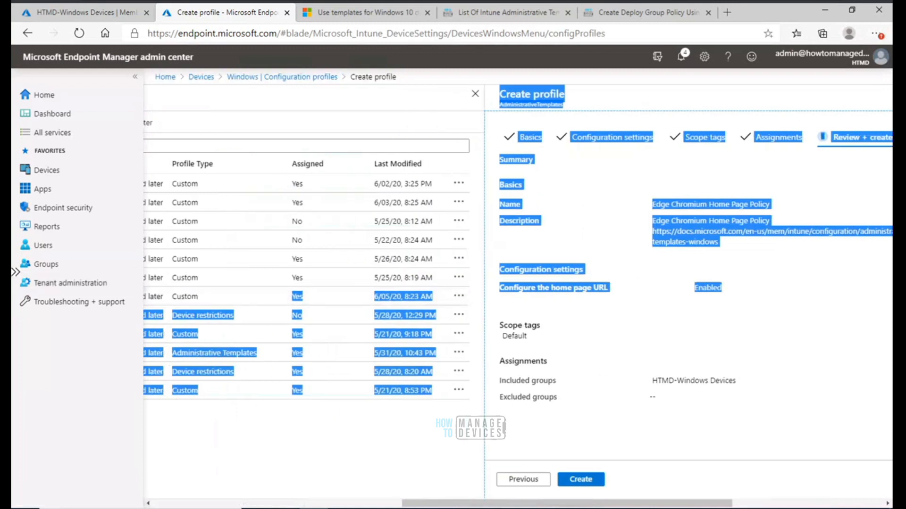
{"action": "left_click_drag", "start_coordinate": [635, 504], "coordinate": [748, 505]}
{"action": "left_click", "coordinate": [602, 348]}
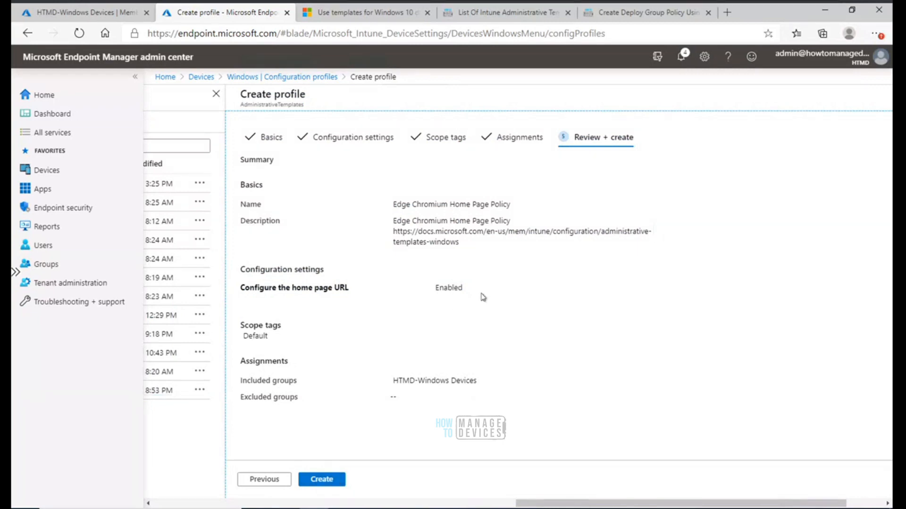
{"action": "left_click", "coordinate": [330, 482]}
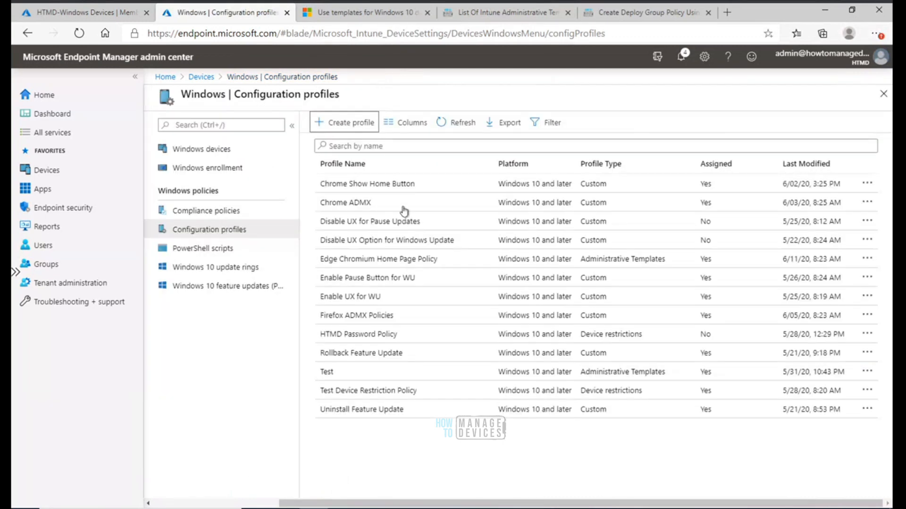
Open the Edge Chromium Home Page Policy profile and view its device status
{"action": "left_click", "coordinate": [392, 186]}
{"action": "left_click_drag", "start_coordinate": [392, 186], "coordinate": [247, 378]}
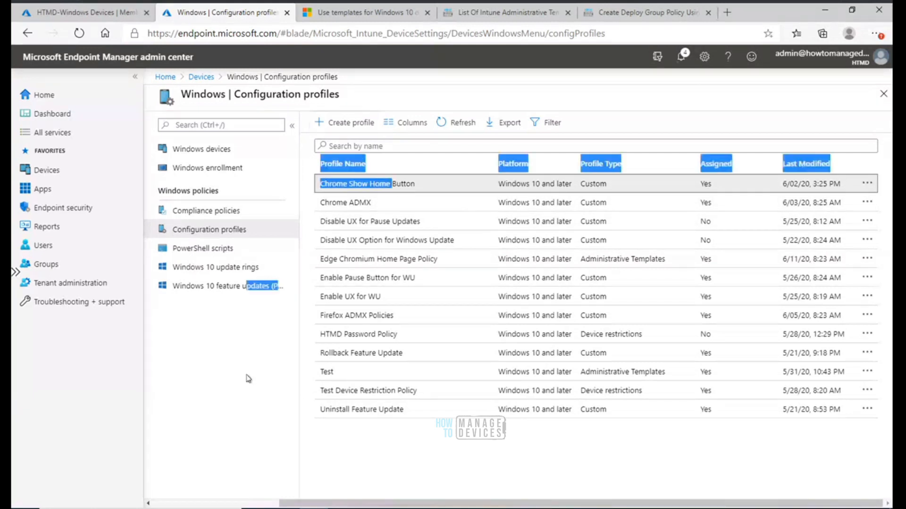
{"action": "left_click", "coordinate": [246, 378]}
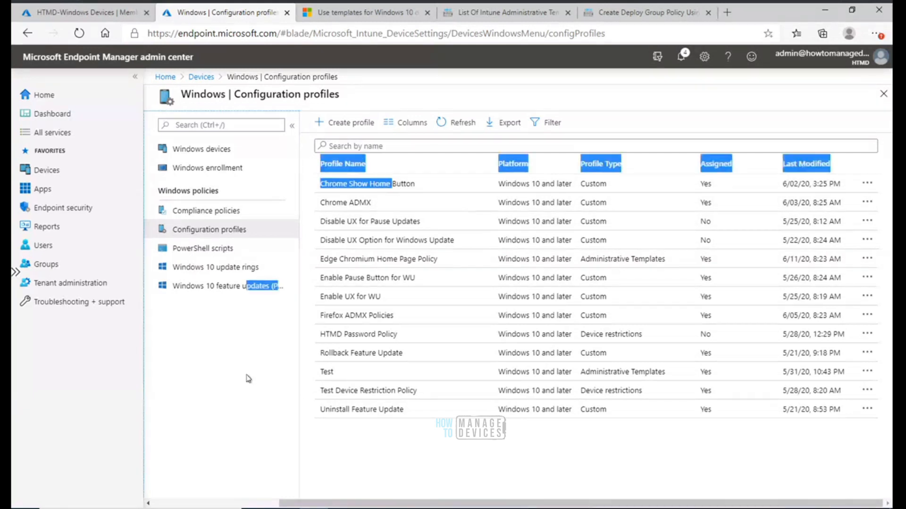
{"action": "left_click", "coordinate": [683, 59]}
{"action": "left_click", "coordinate": [682, 60]}
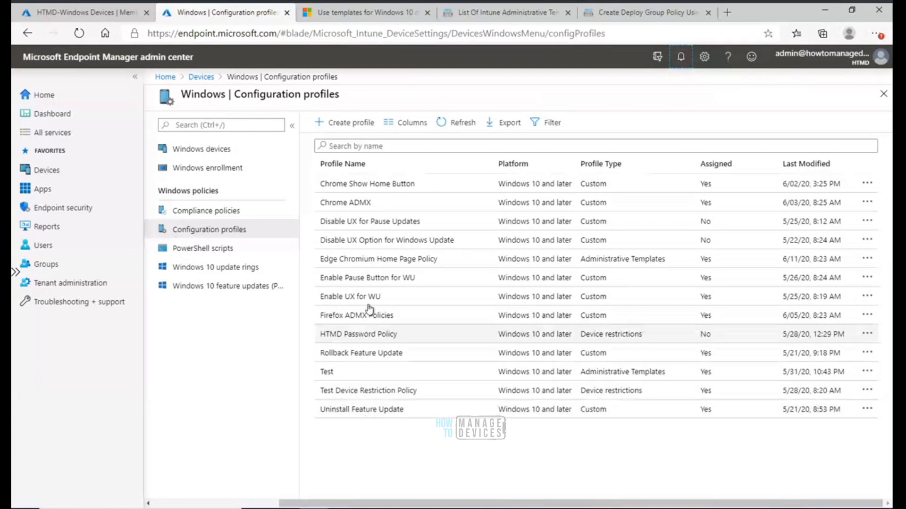
{"action": "left_click", "coordinate": [374, 261]}
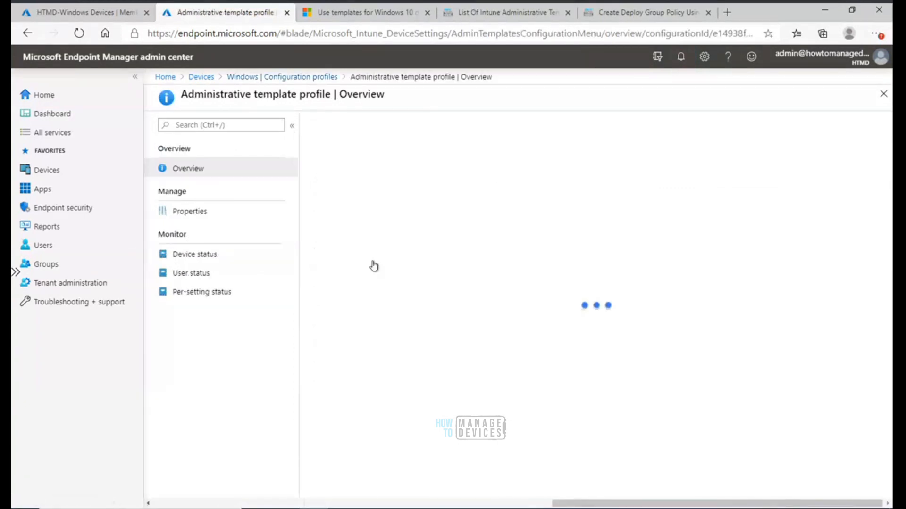
{"action": "left_click", "coordinate": [203, 259]}
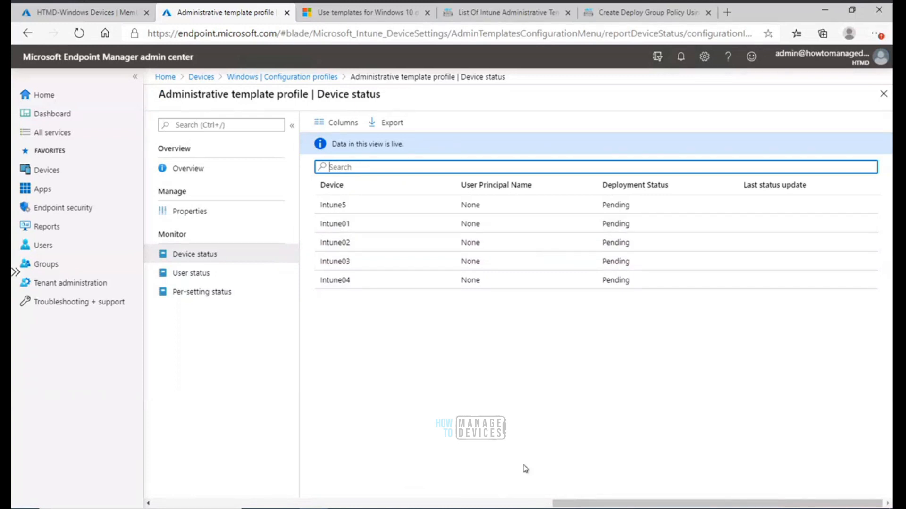
Switch to the Azure AD Joined remote desktop and refresh the DeviceManagement-Enterprise-Diagnostics-Provider Admin event log
{"action": "left_click", "coordinate": [515, 508]}
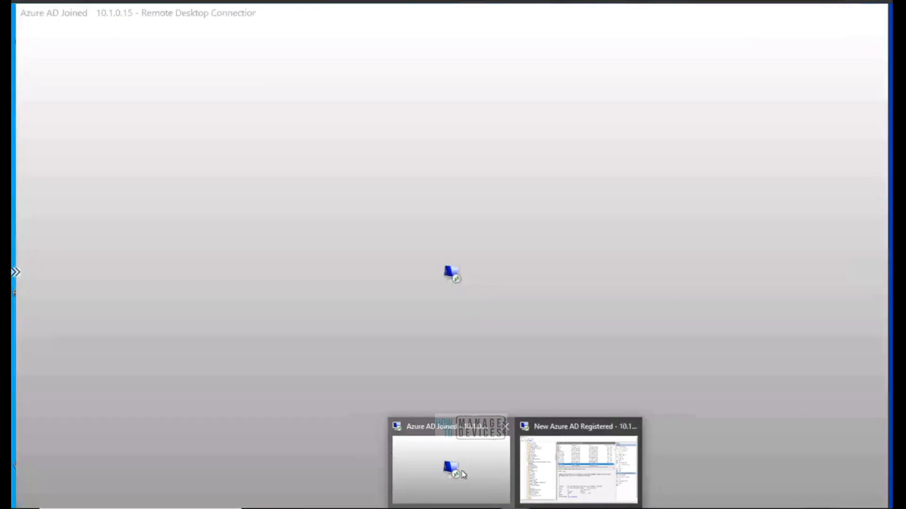
{"action": "left_click", "coordinate": [451, 470]}
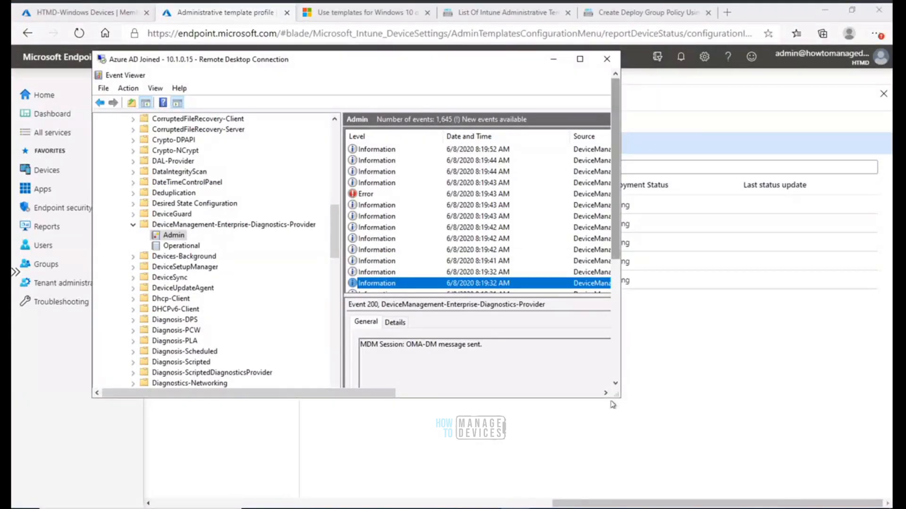
{"action": "left_click_drag", "start_coordinate": [665, 405], "coordinate": [778, 441]}
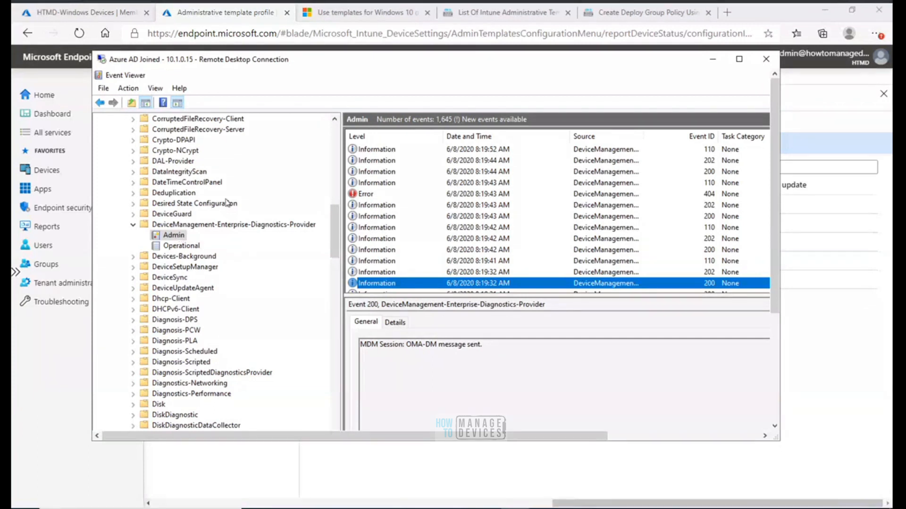
{"action": "double_click", "coordinate": [359, 66]}
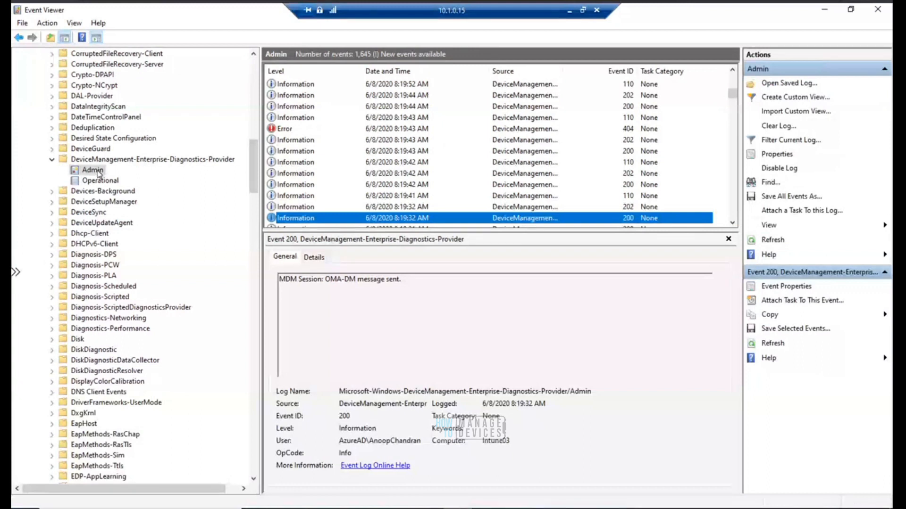
{"action": "right_click", "coordinate": [97, 171]}
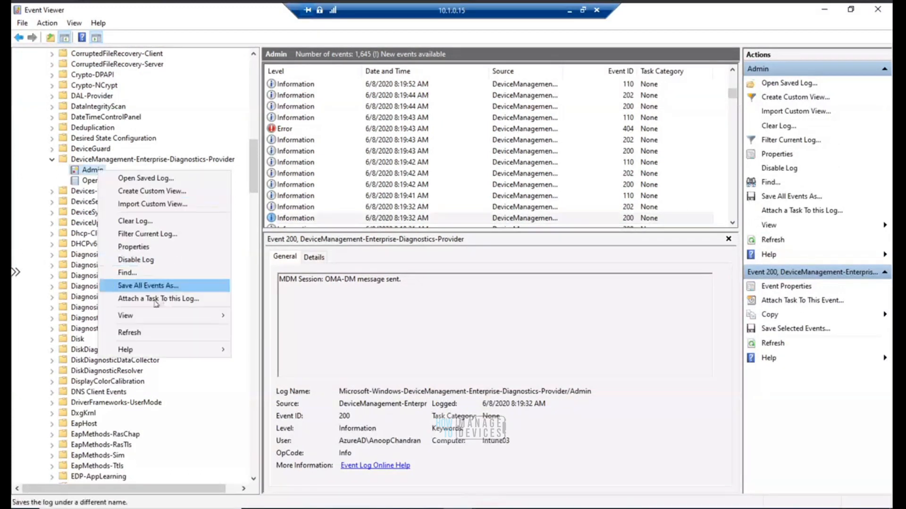
{"action": "left_click", "coordinate": [144, 333]}
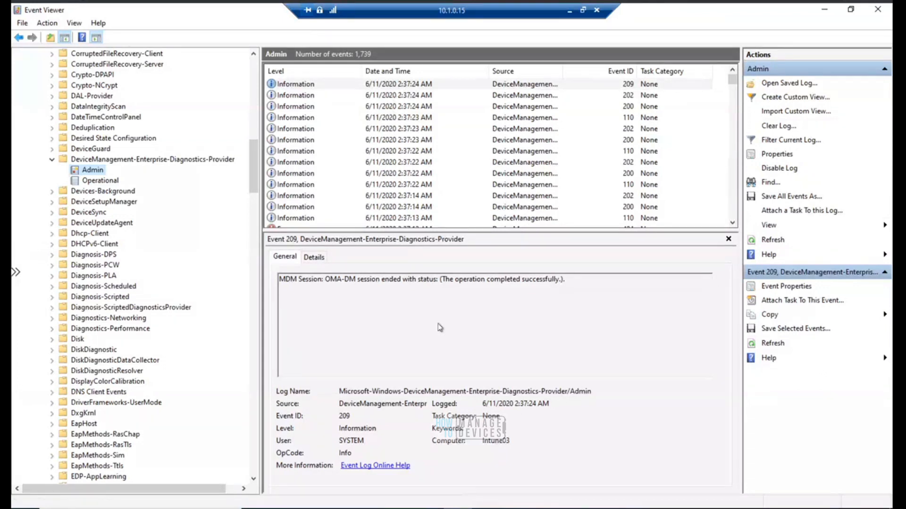
Refresh the Admin log again and sync the device using the Company Portal's Sync this device task
{"action": "right_click", "coordinate": [99, 172]}
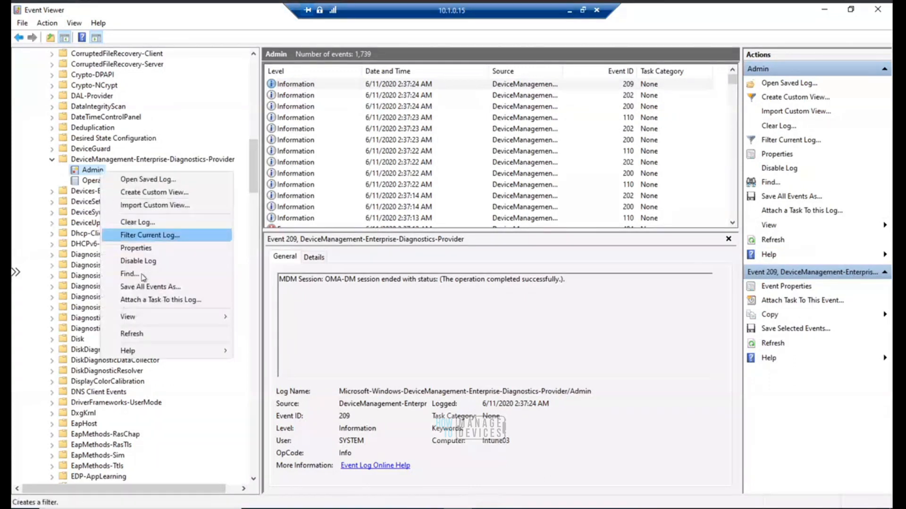
{"action": "left_click", "coordinate": [148, 335]}
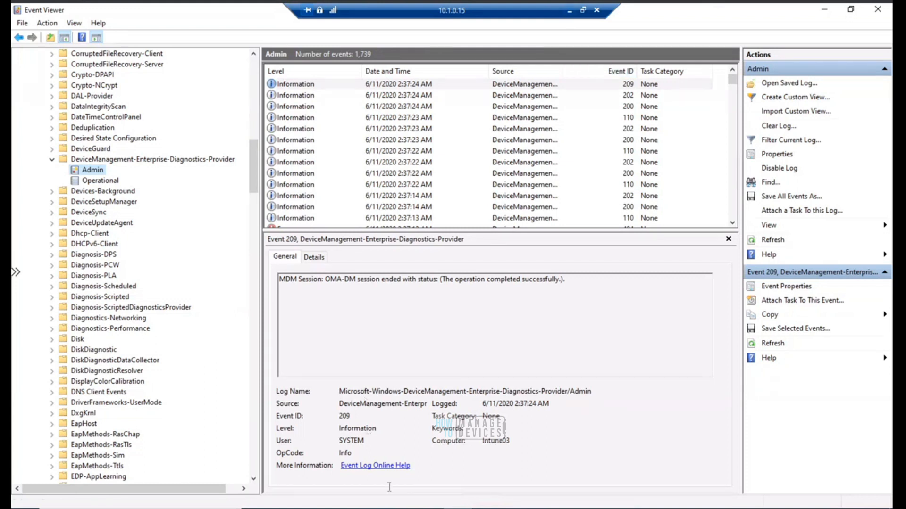
{"action": "right_click", "coordinate": [400, 508]}
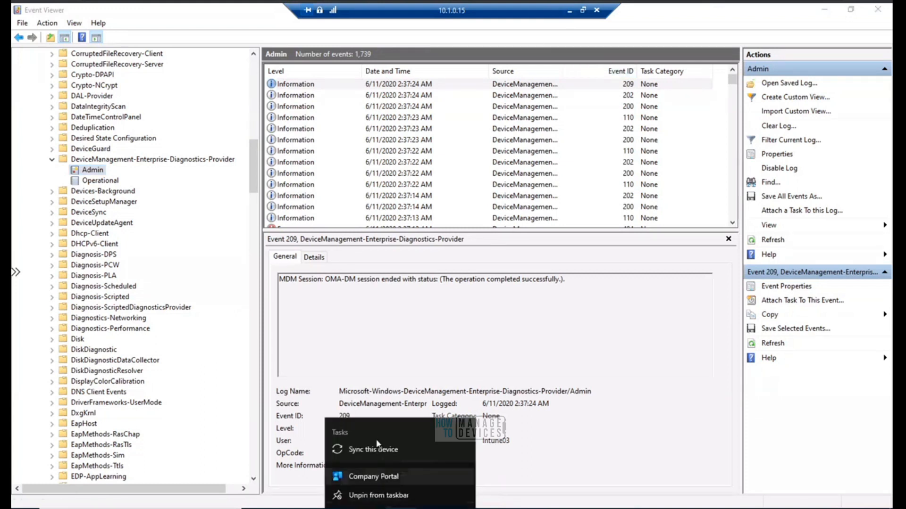
{"action": "left_click", "coordinate": [377, 449]}
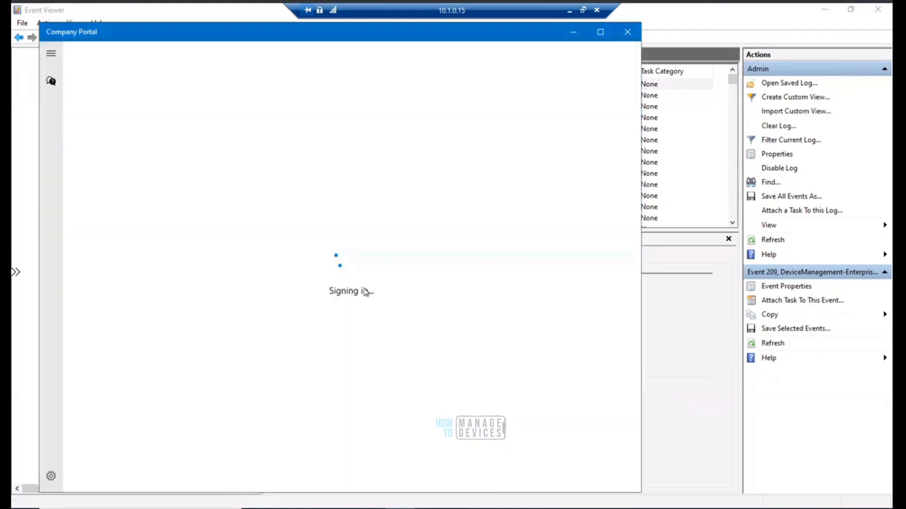
{"action": "left_click", "coordinate": [569, 15]}
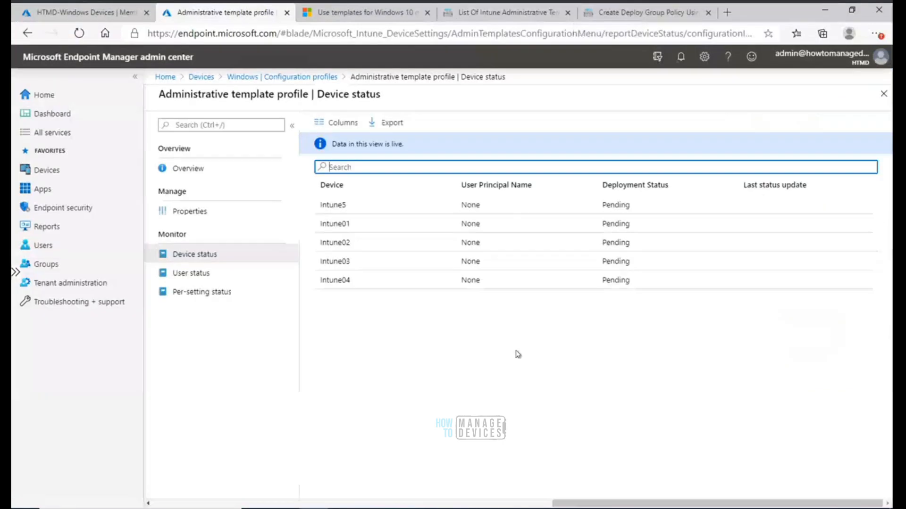
Switch to the New Azure AD Registered remote desktop and refresh its DeviceManagement-Enterprise-Diagnostics-Provider Admin event log
{"action": "left_click", "coordinate": [514, 508]}
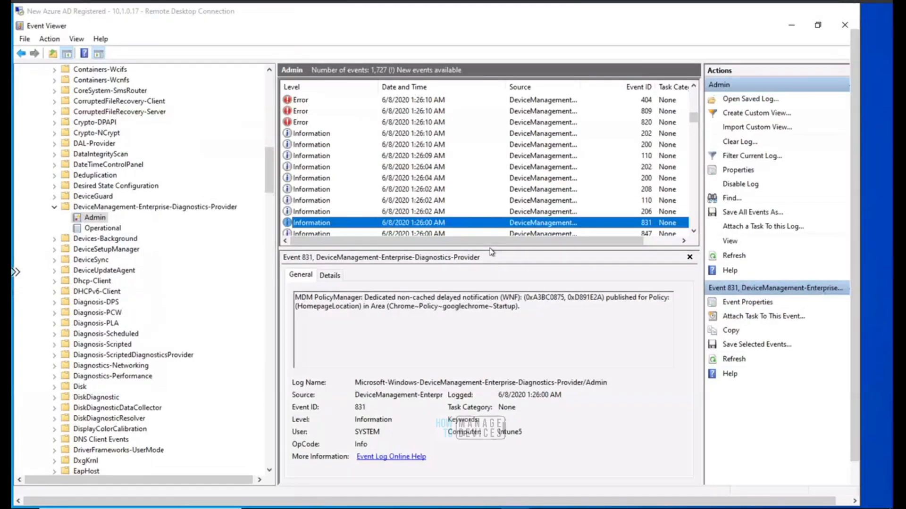
{"action": "left_click", "coordinate": [576, 469]}
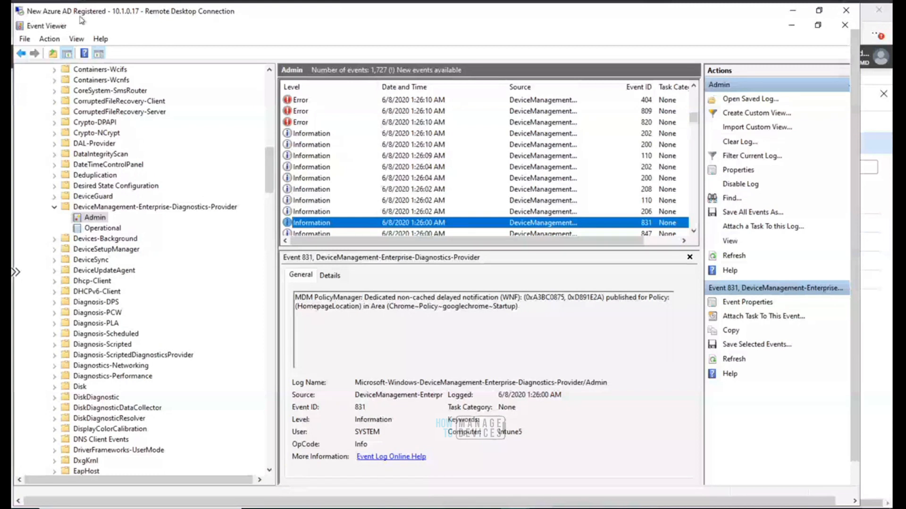
{"action": "right_click", "coordinate": [99, 220]}
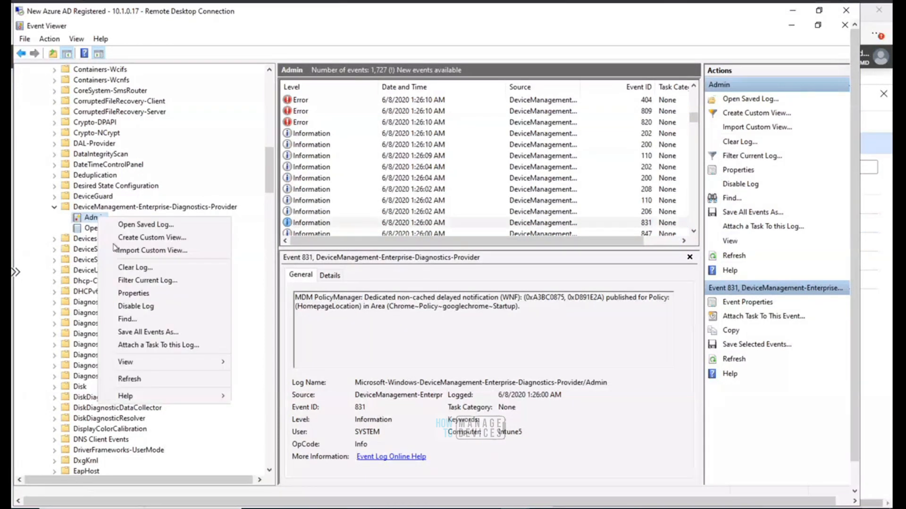
{"action": "left_click", "coordinate": [151, 382]}
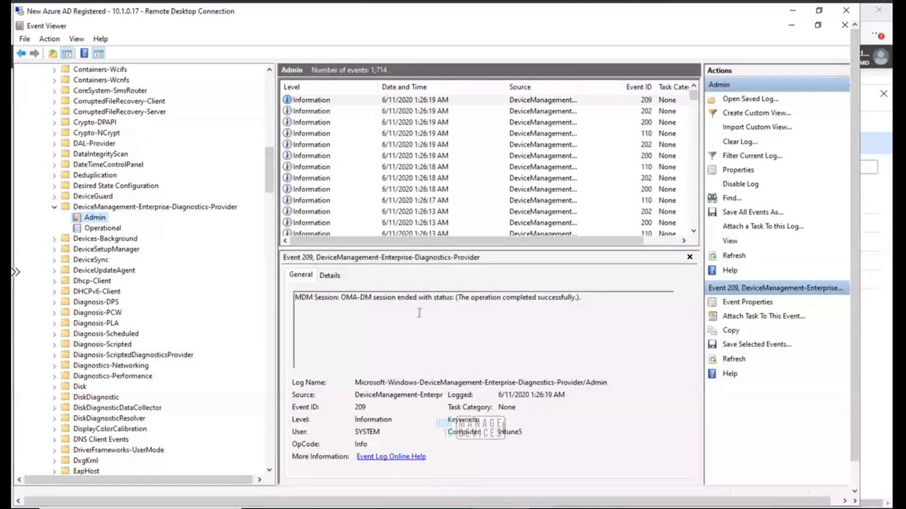
{"action": "right_click", "coordinate": [100, 218]}
{"action": "left_click", "coordinate": [149, 378]}
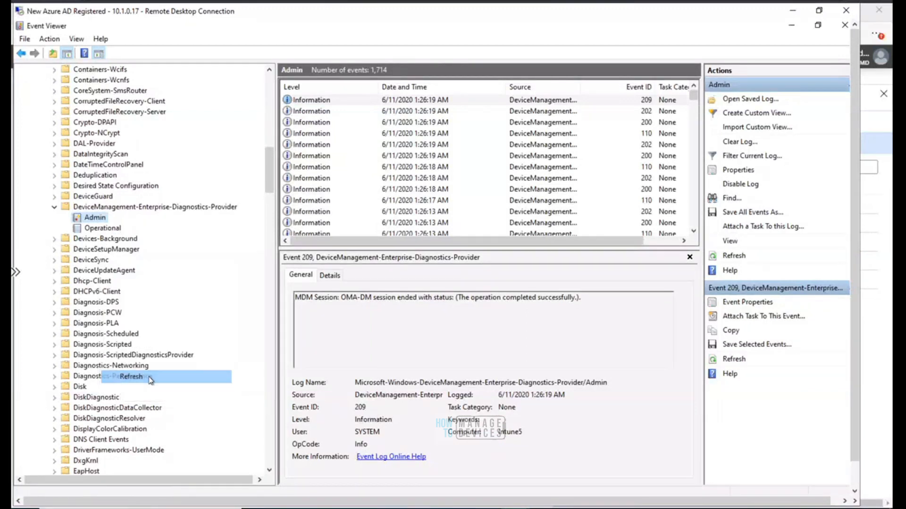
Switch to the Azure AD Joined remote desktop, minimize the Company Portal, and refresh the Admin event log
{"action": "left_click", "coordinate": [514, 508]}
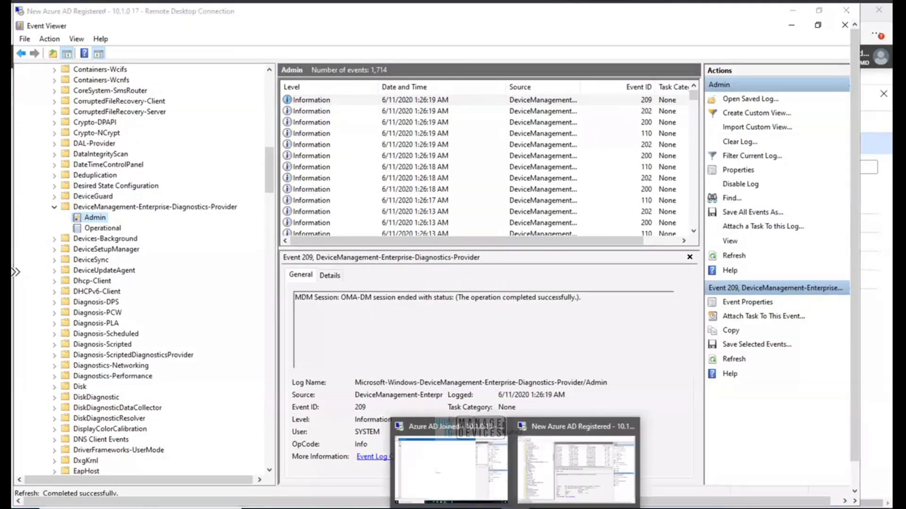
{"action": "left_click", "coordinate": [465, 480]}
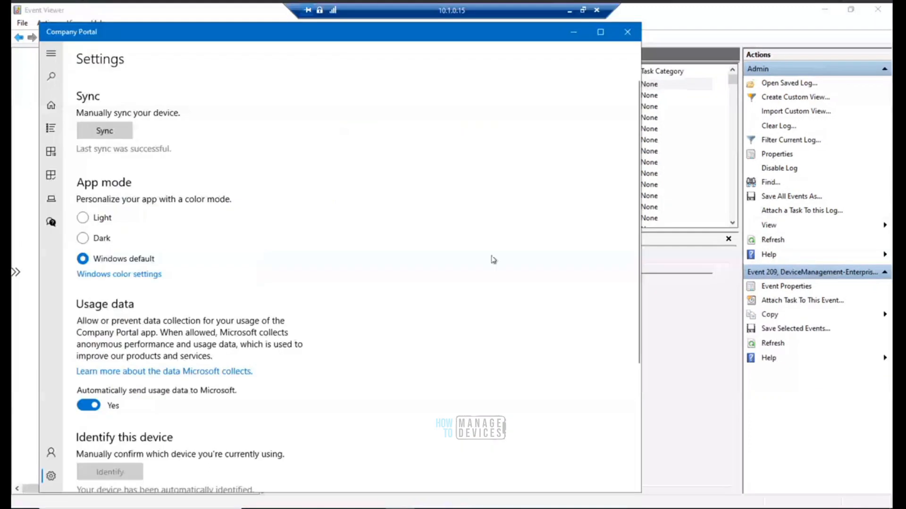
{"action": "left_click", "coordinate": [574, 34]}
{"action": "left_click", "coordinate": [573, 35]}
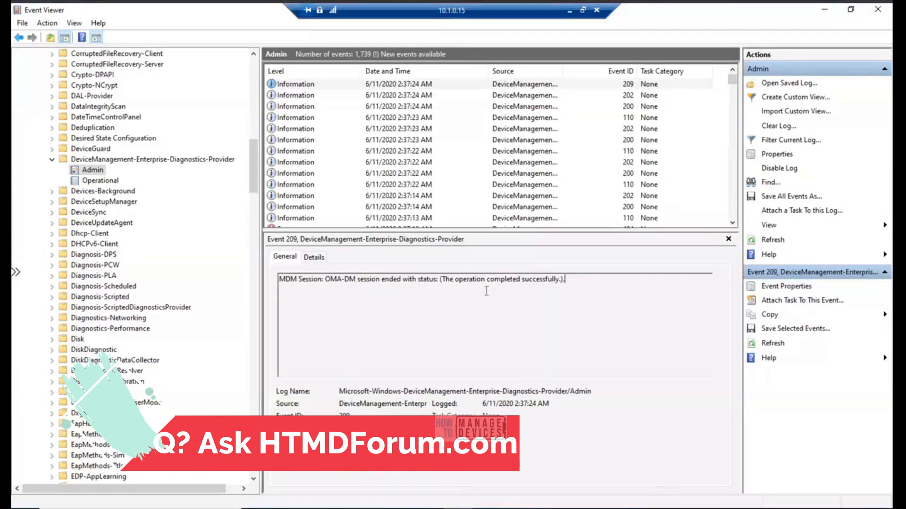
{"action": "right_click", "coordinate": [98, 174]}
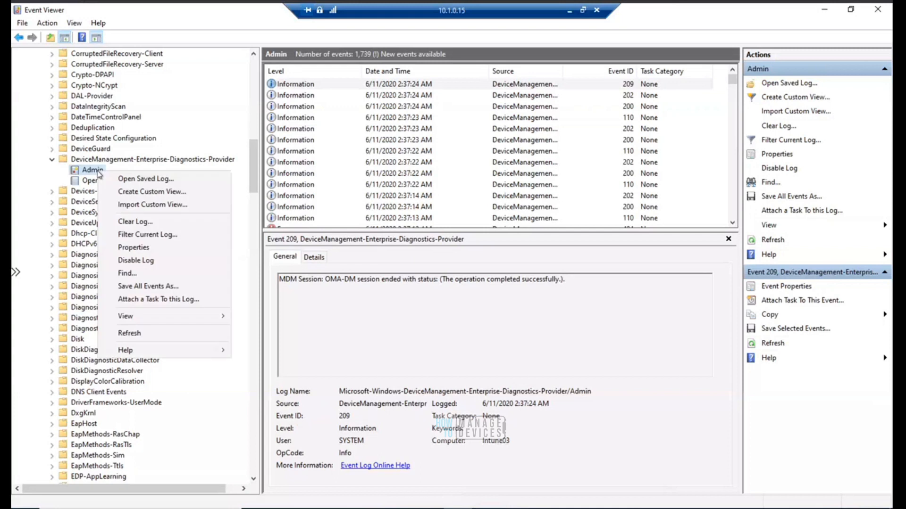
{"action": "left_click", "coordinate": [160, 335]}
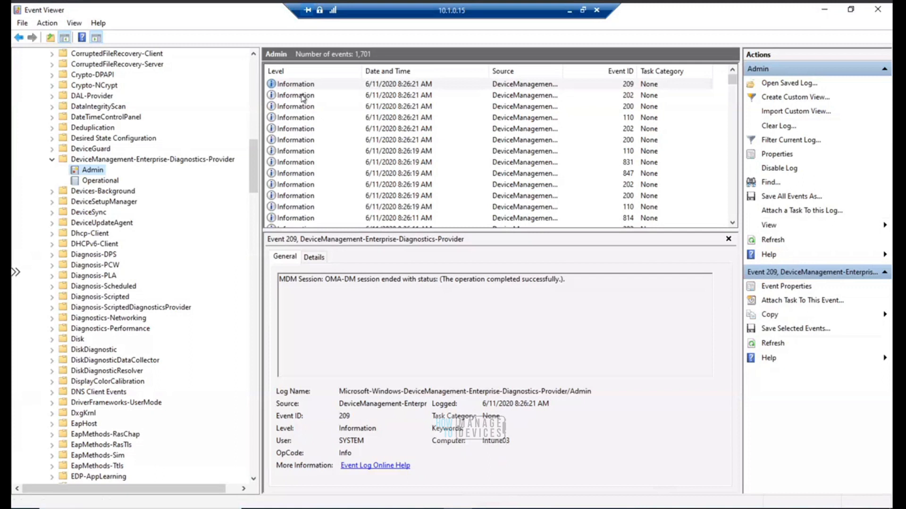
Browse the refreshed Admin events and examine the details of the HomepageLocation policy notification event 831
{"action": "left_click", "coordinate": [302, 97]}
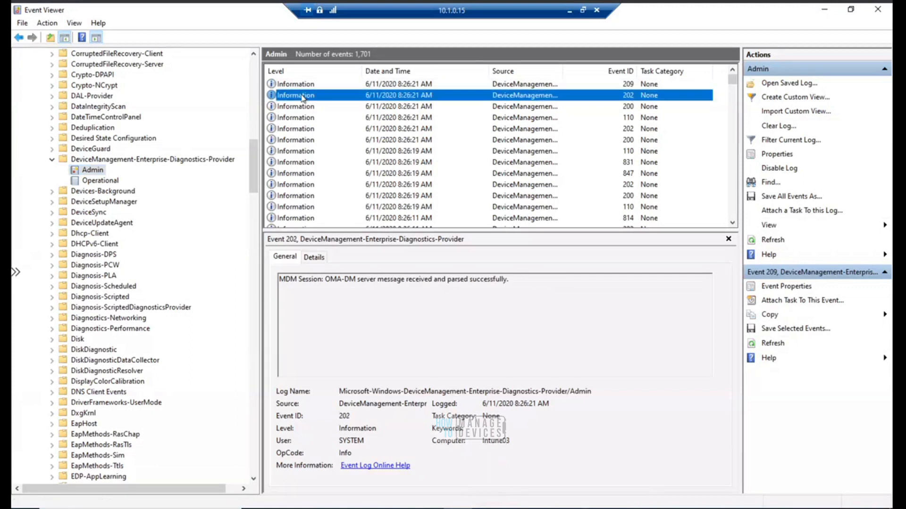
{"action": "key", "text": "Down"}
{"action": "key", "text": "Down"}
{"action": "key", "text": "Down"}
{"action": "key", "text": "Down"}
{"action": "key", "text": "Down"}
{"action": "key", "text": "Down"}
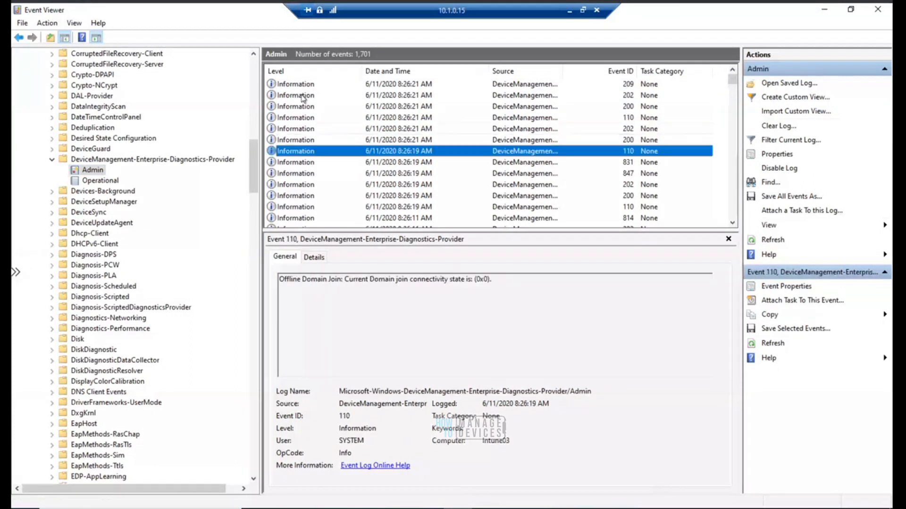
{"action": "key", "text": "Down"}
{"action": "key", "text": "Up"}
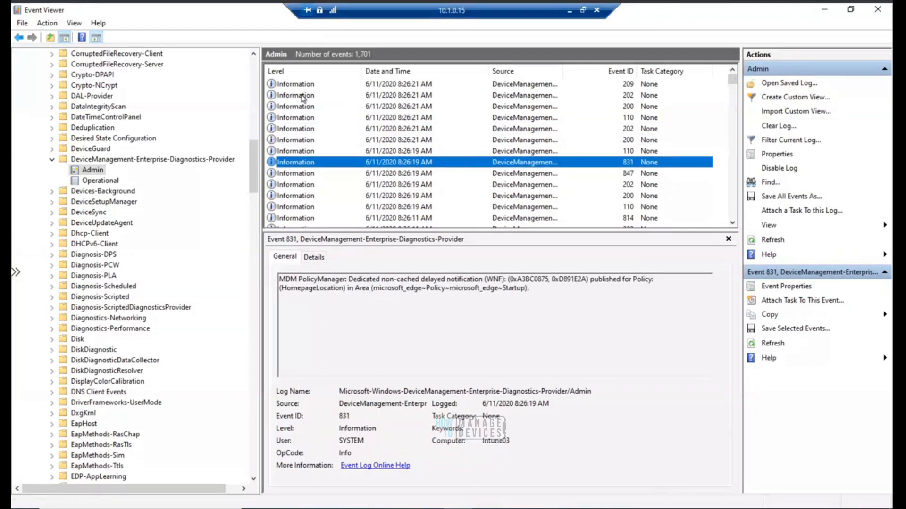
{"action": "left_click_drag", "start_coordinate": [374, 290], "coordinate": [521, 293]}
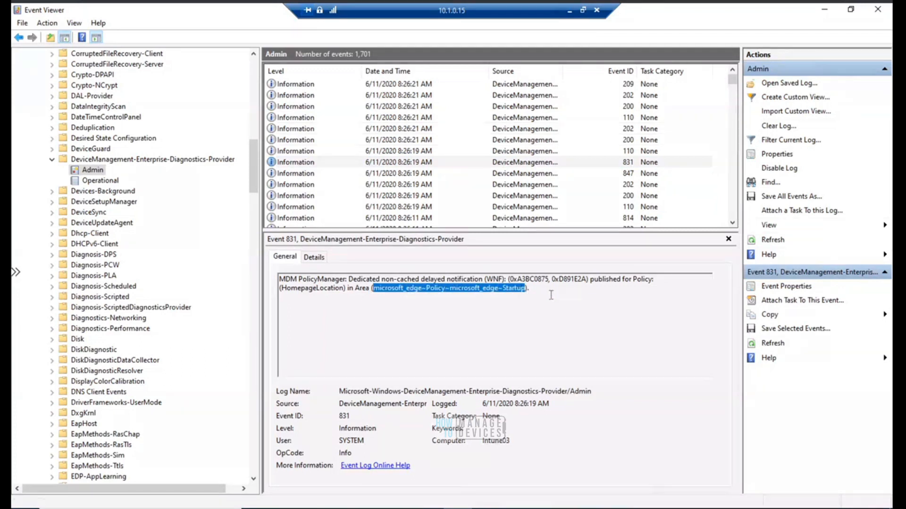
{"action": "left_click_drag", "start_coordinate": [527, 289], "coordinate": [278, 277]}
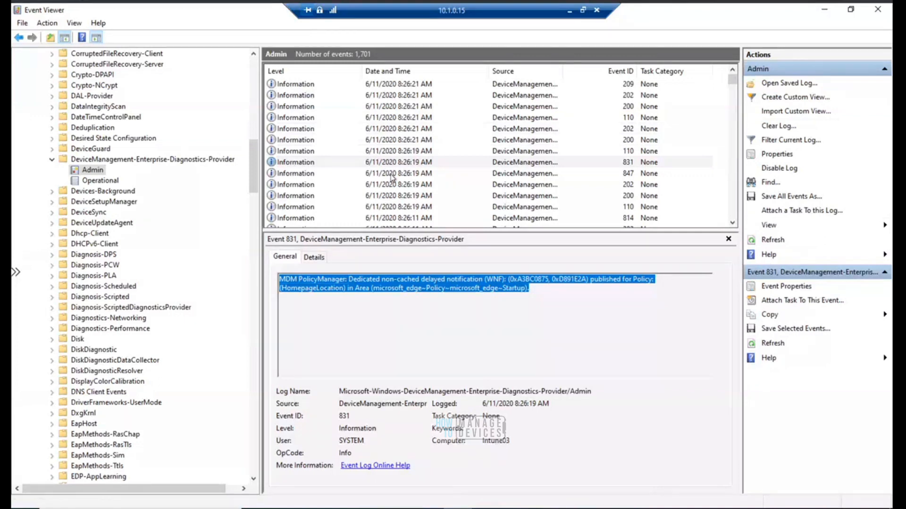
{"action": "left_click", "coordinate": [541, 293]}
{"action": "left_click_drag", "start_coordinate": [349, 279], "coordinate": [502, 279]}
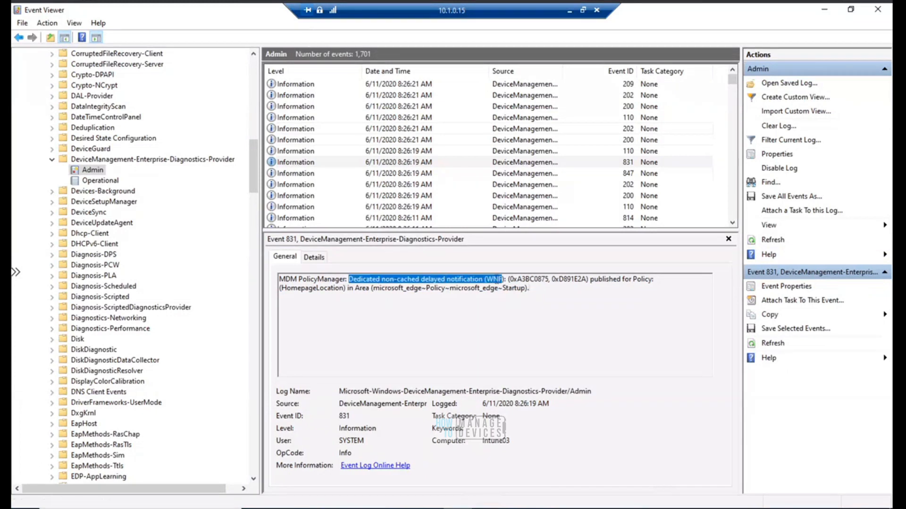
Examine event 814's details for the HomepageLocation policy string and its configured URL value
{"action": "left_click", "coordinate": [422, 175]}
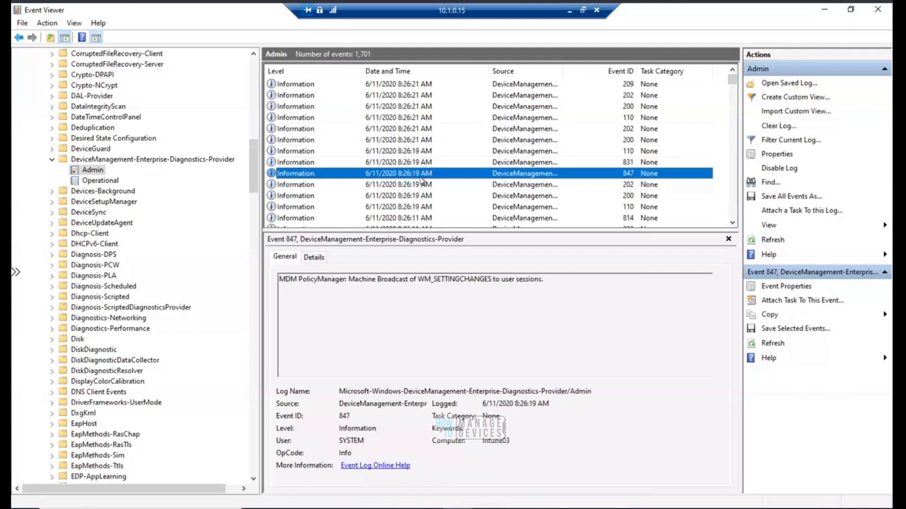
{"action": "key", "text": "Down"}
{"action": "key", "text": "Down"}
{"action": "key", "text": "Down"}
{"action": "key", "text": "Down"}
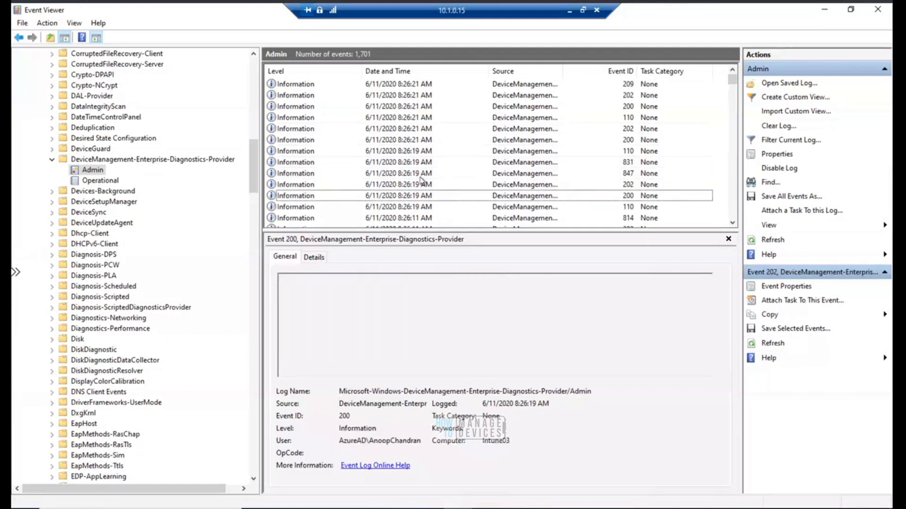
{"action": "key", "text": "Down"}
{"action": "key", "text": "Up"}
{"action": "left_click_drag", "start_coordinate": [426, 279], "coordinate": [665, 280]}
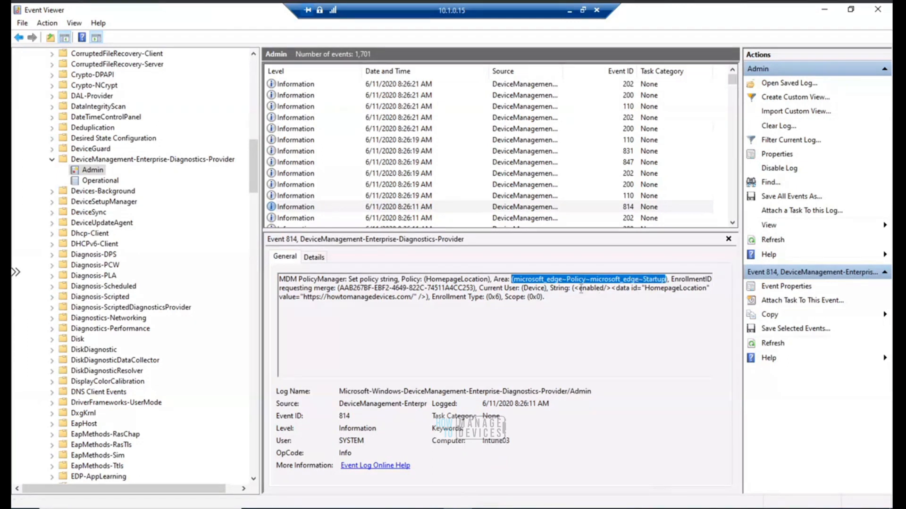
{"action": "left_click_drag", "start_coordinate": [573, 289], "coordinate": [682, 290]}
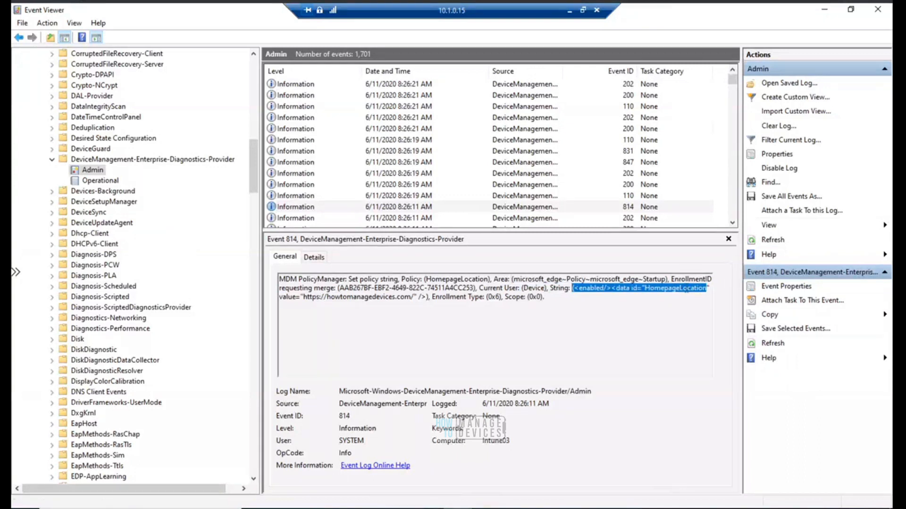
{"action": "left_click_drag", "start_coordinate": [418, 297], "coordinate": [571, 289]}
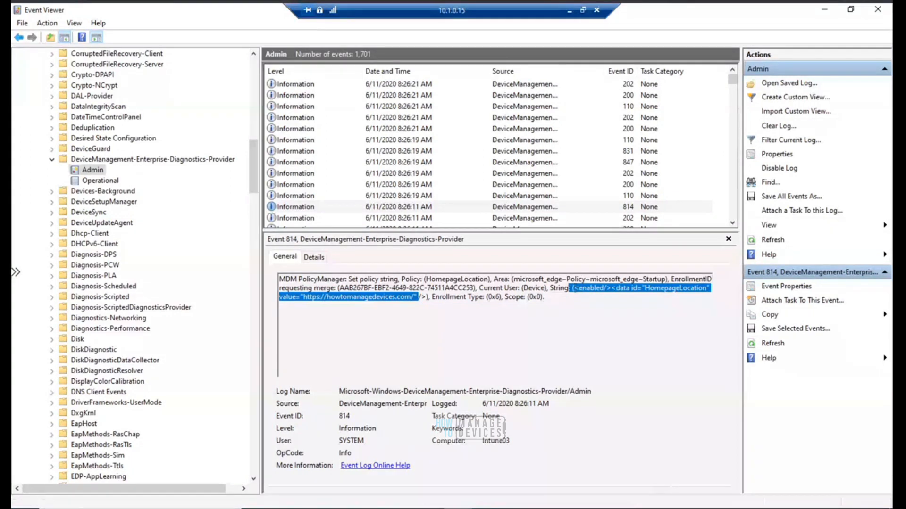
{"action": "left_click", "coordinate": [577, 298]}
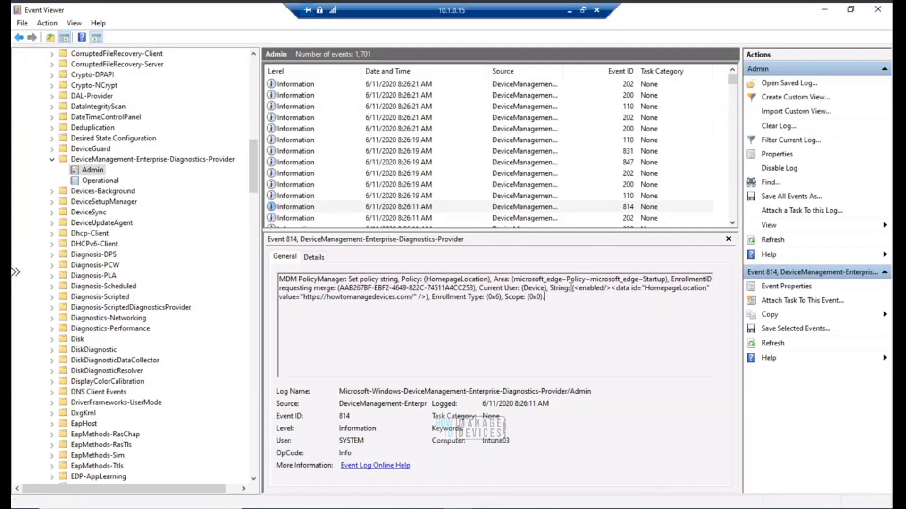
{"action": "left_click_drag", "start_coordinate": [571, 288], "coordinate": [577, 297]}
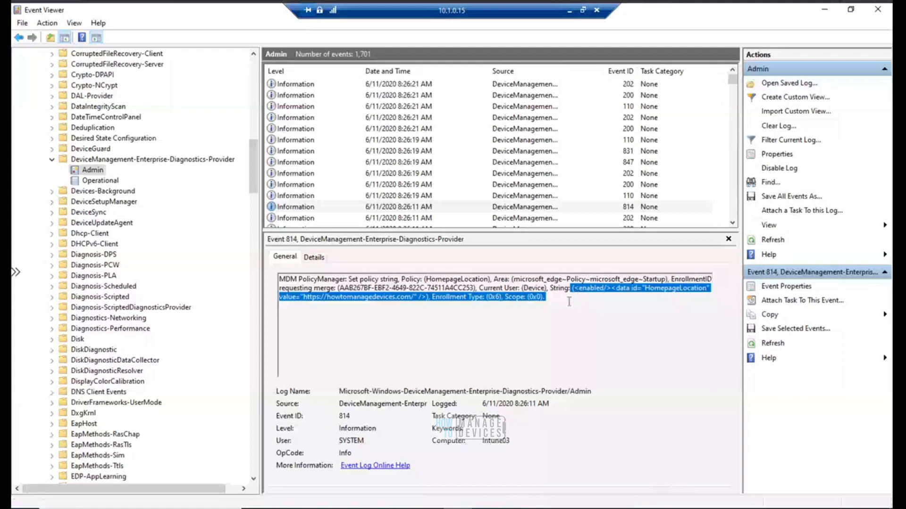
{"action": "left_click", "coordinate": [569, 302]}
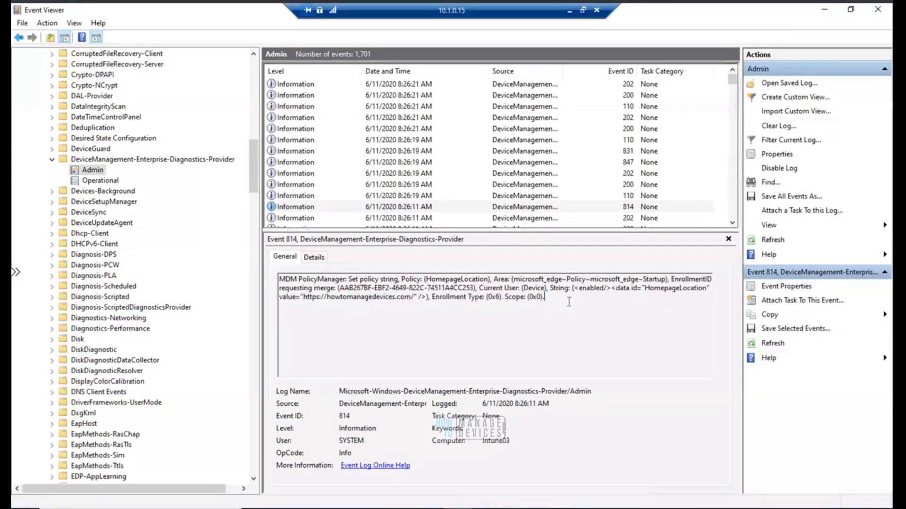
{"action": "left_click", "coordinate": [573, 290], "text": "shift"}
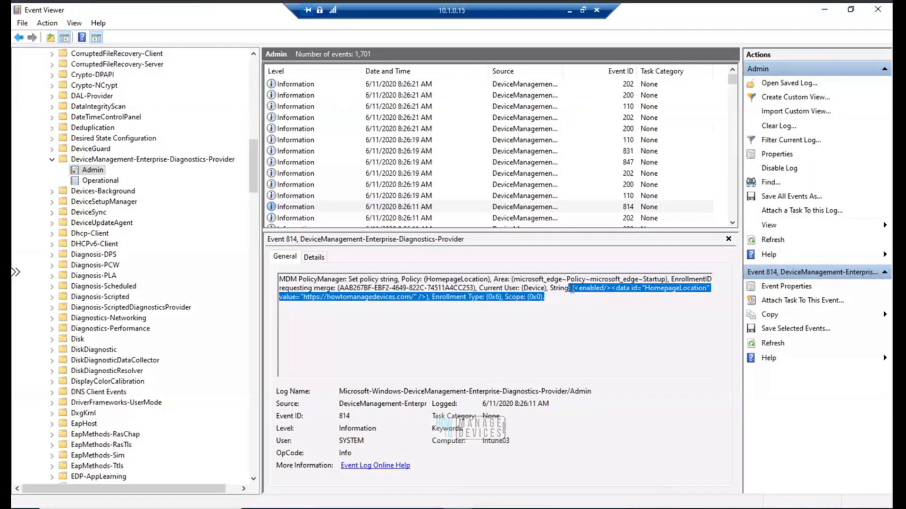
{"action": "left_click", "coordinate": [571, 302]}
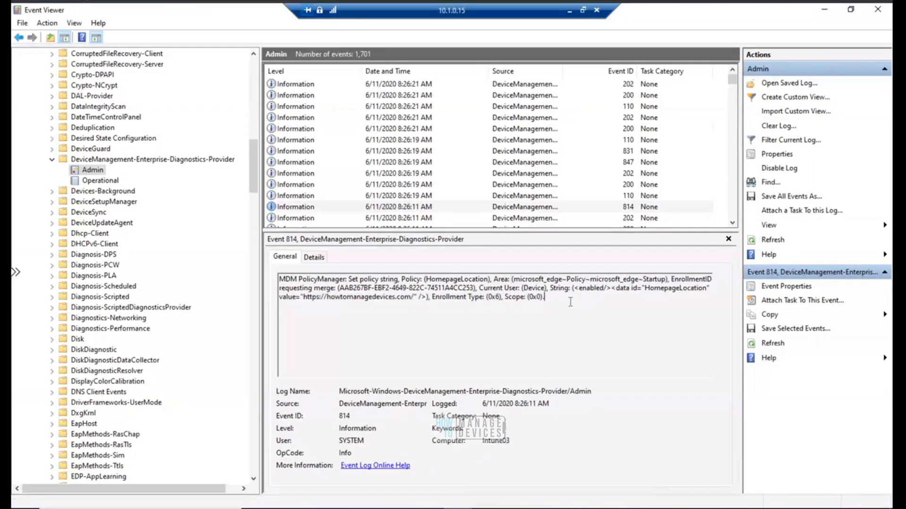
{"action": "left_click", "coordinate": [572, 290], "text": "shift"}
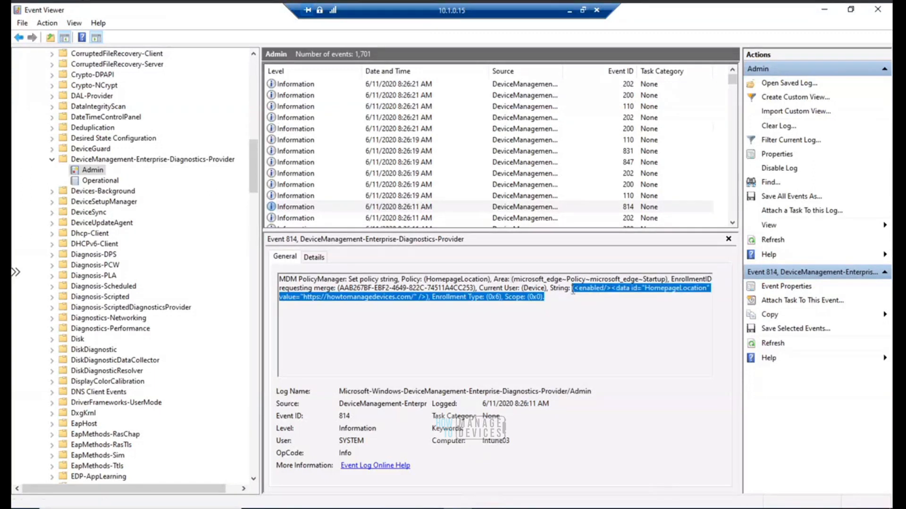
{"action": "left_click", "coordinate": [566, 304]}
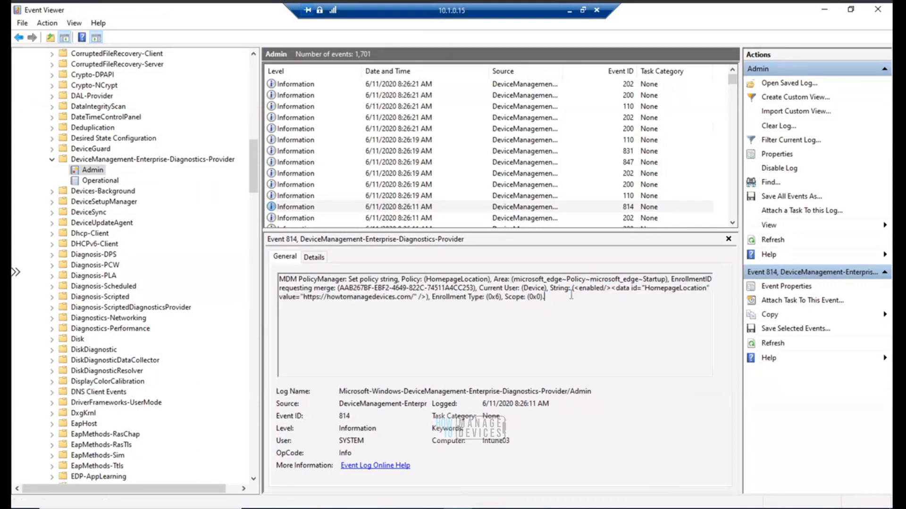
{"action": "left_click", "coordinate": [572, 289], "text": "shift"}
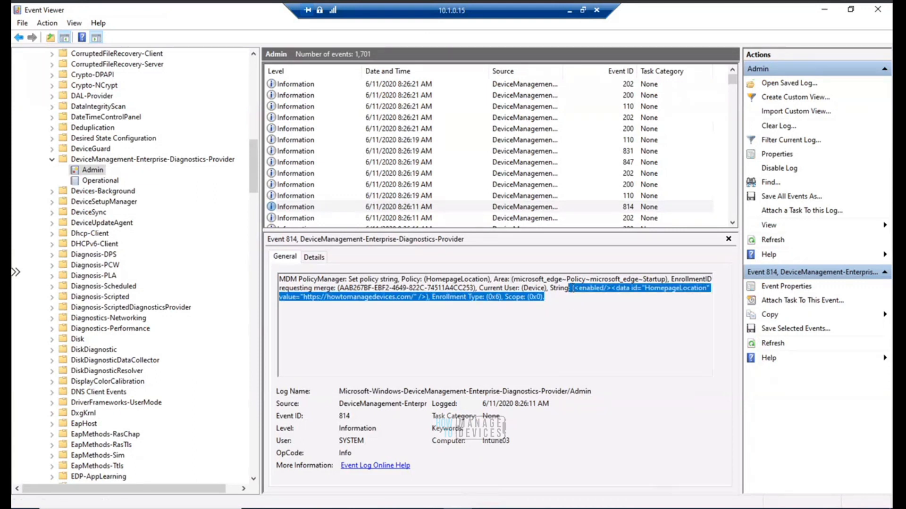
{"action": "left_click", "coordinate": [418, 303]}
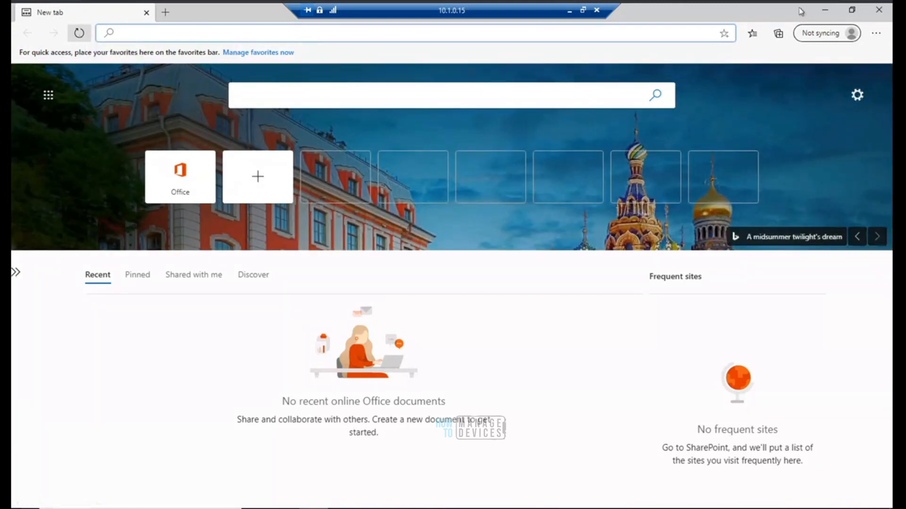
Relaunch Edge on the Azure AD Joined device and open a new tab to check which home page loads
{"action": "left_click", "coordinate": [878, 10]}
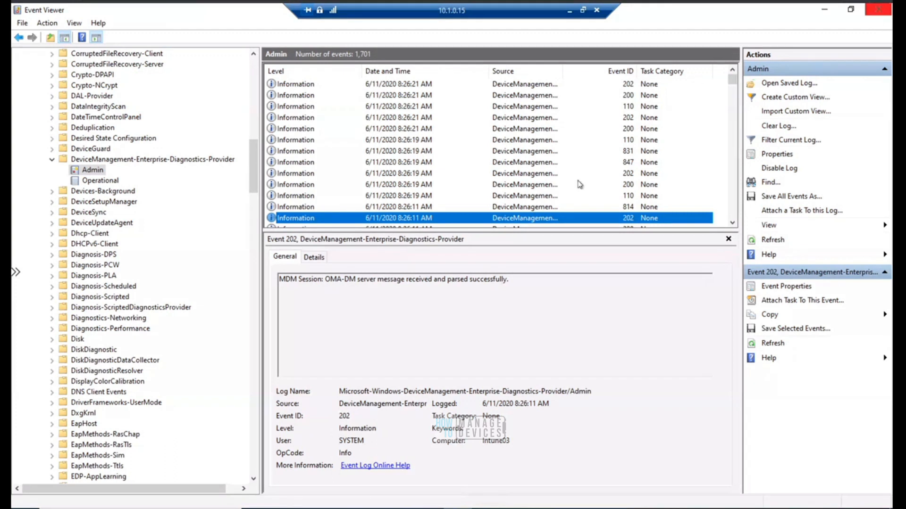
{"action": "left_click", "coordinate": [313, 508]}
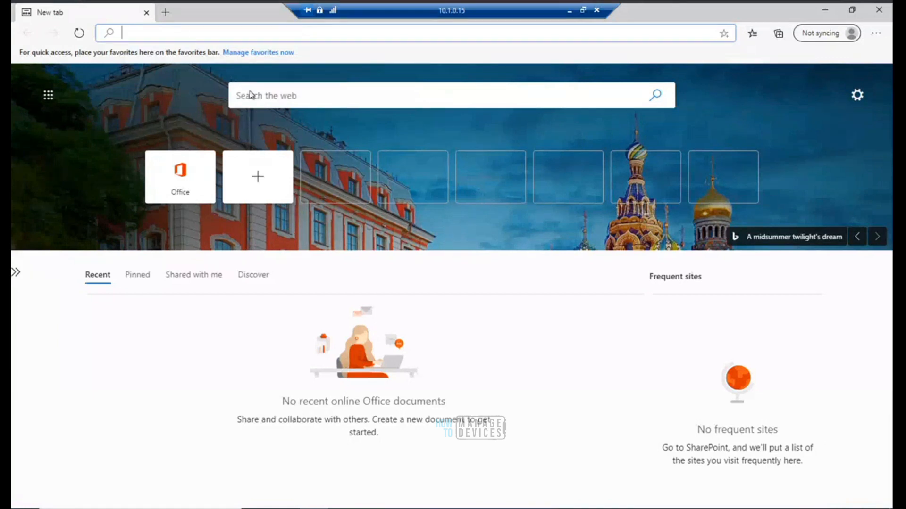
{"action": "left_click", "coordinate": [166, 13]}
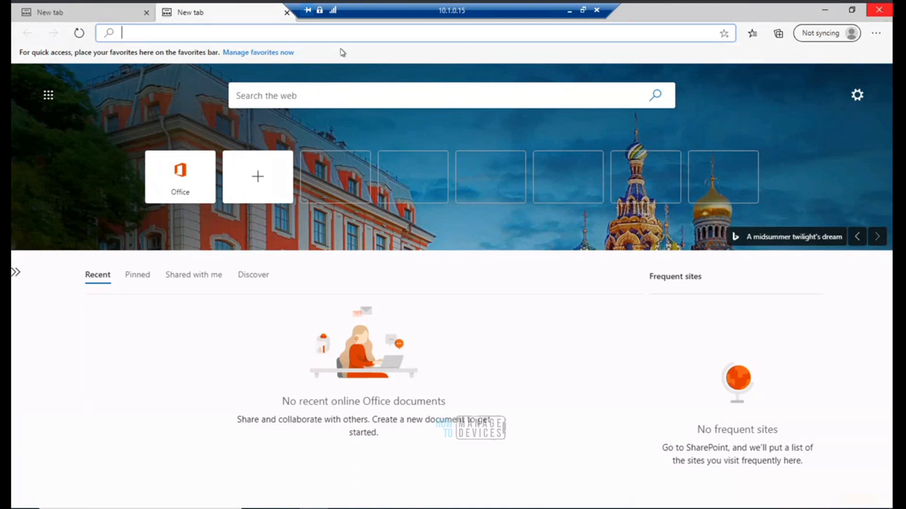
{"action": "left_click", "coordinate": [287, 13]}
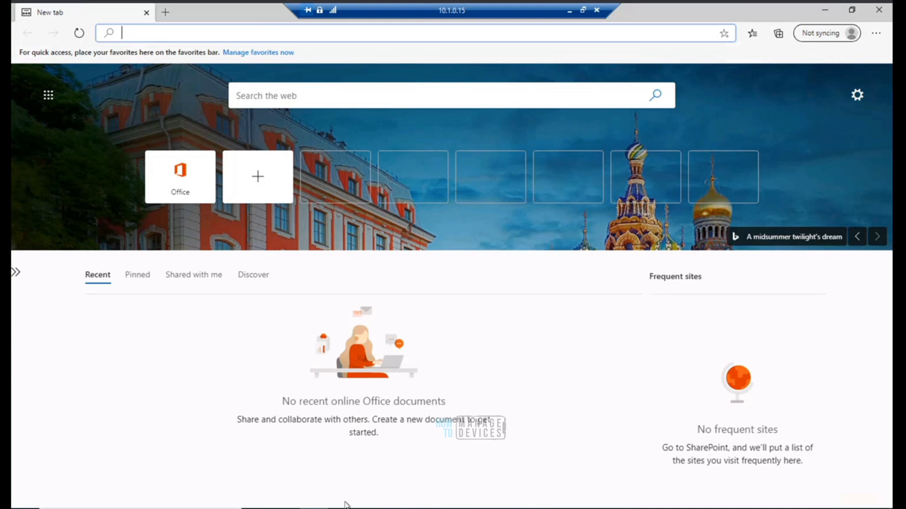
{"action": "left_click", "coordinate": [570, 14]}
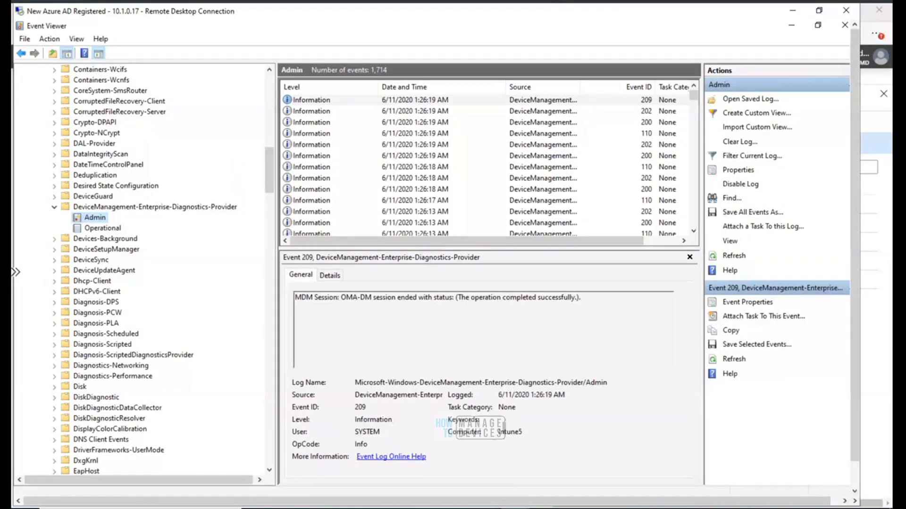
Return to the New Azure AD Registered remote desktop and refresh its Admin event log once more
{"action": "mouse_move", "coordinate": [540, 503]}
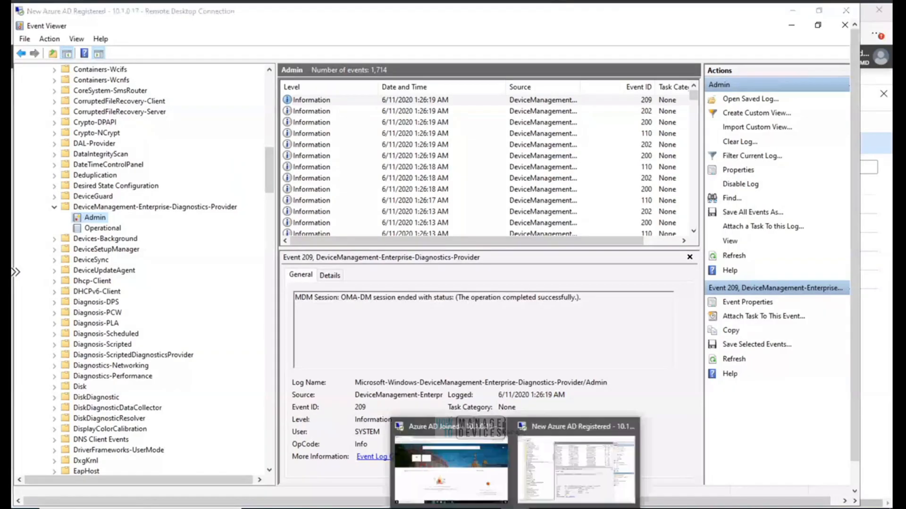
{"action": "left_click", "coordinate": [572, 475]}
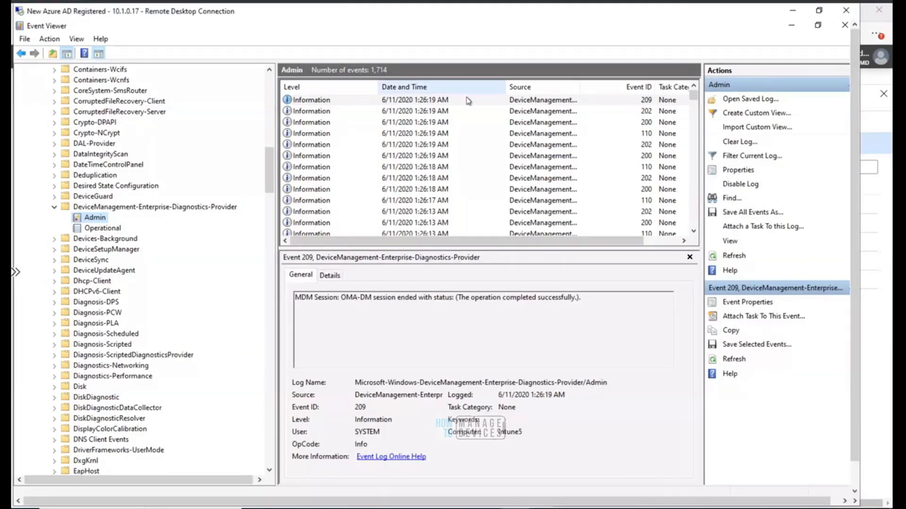
{"action": "right_click", "coordinate": [97, 219]}
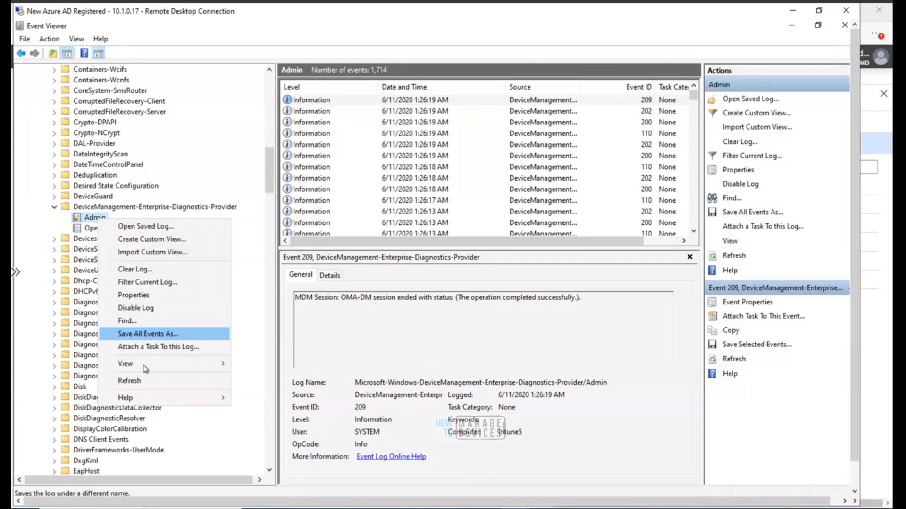
{"action": "left_click", "coordinate": [143, 381]}
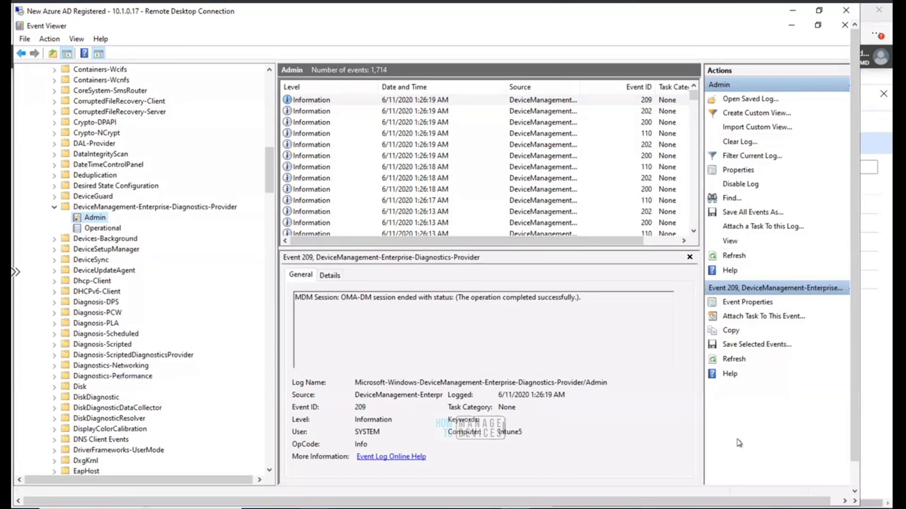
{"action": "left_click", "coordinate": [854, 492]}
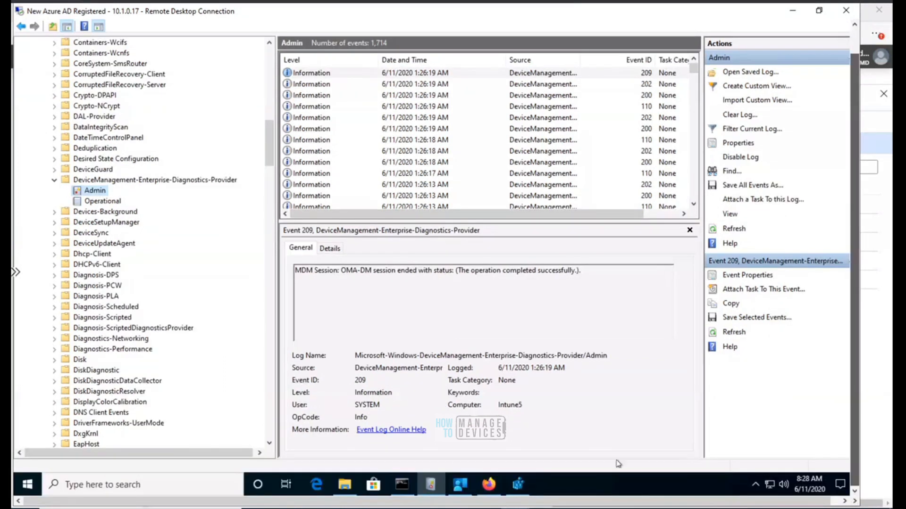
Trigger a device sync from Company Portal on the New Azure AD Registered device
{"action": "right_click", "coordinate": [459, 490]}
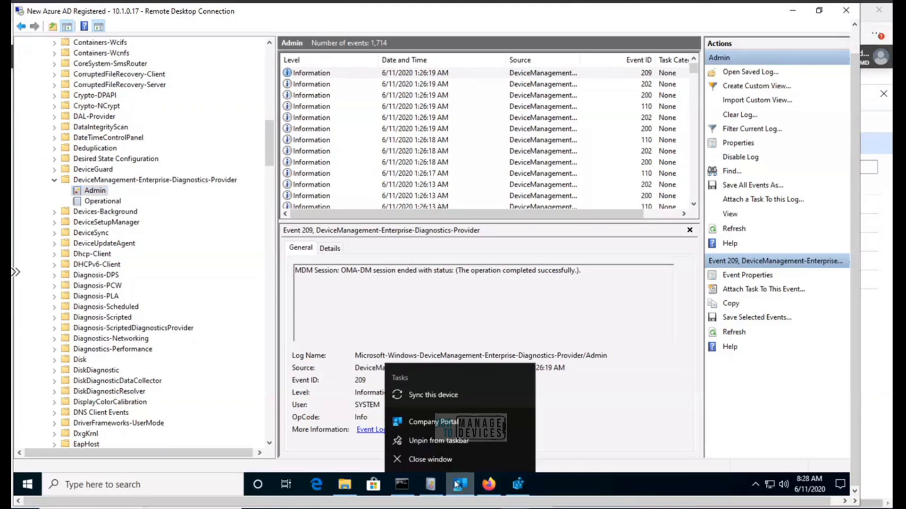
{"action": "left_click", "coordinate": [440, 398]}
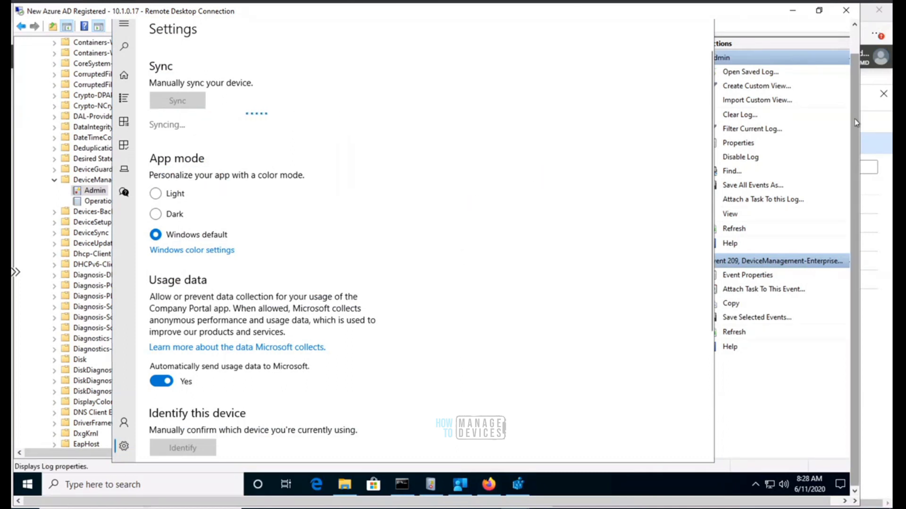
{"action": "left_click_drag", "start_coordinate": [857, 123], "coordinate": [854, 87]}
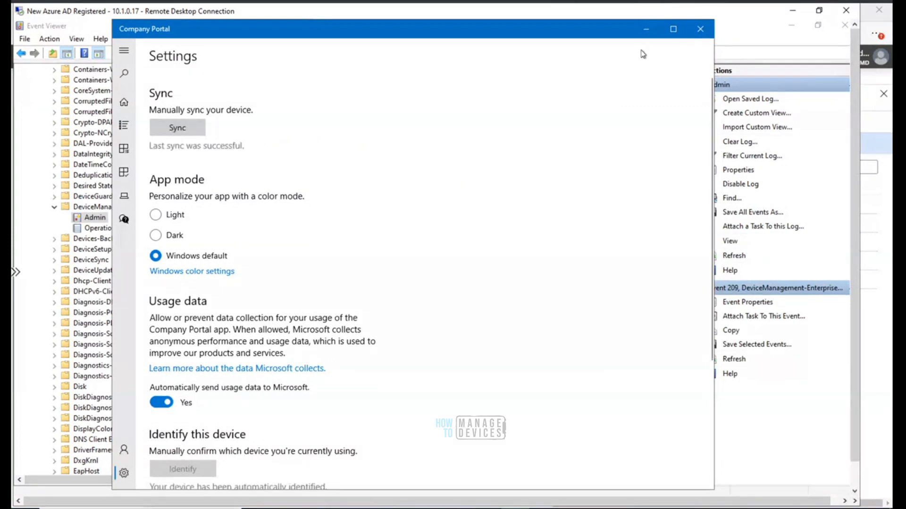
Refresh the DeviceManagement-Enterprise-Diagnostics-Provider Admin log and step through the newest events
{"action": "left_click", "coordinate": [101, 220]}
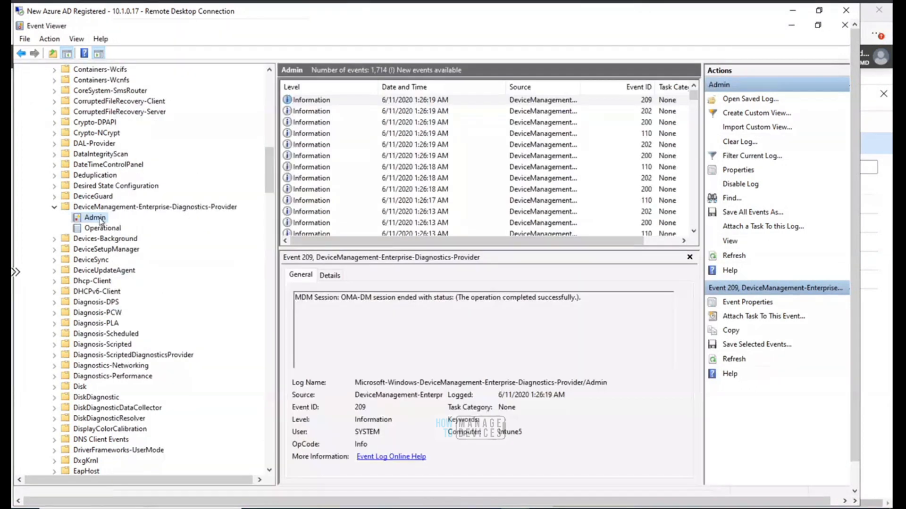
{"action": "right_click", "coordinate": [100, 220]}
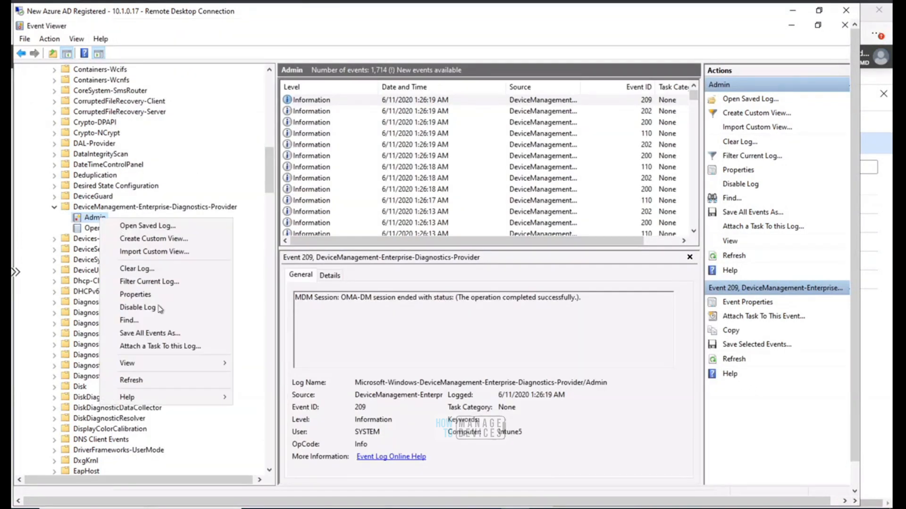
{"action": "left_click", "coordinate": [148, 383]}
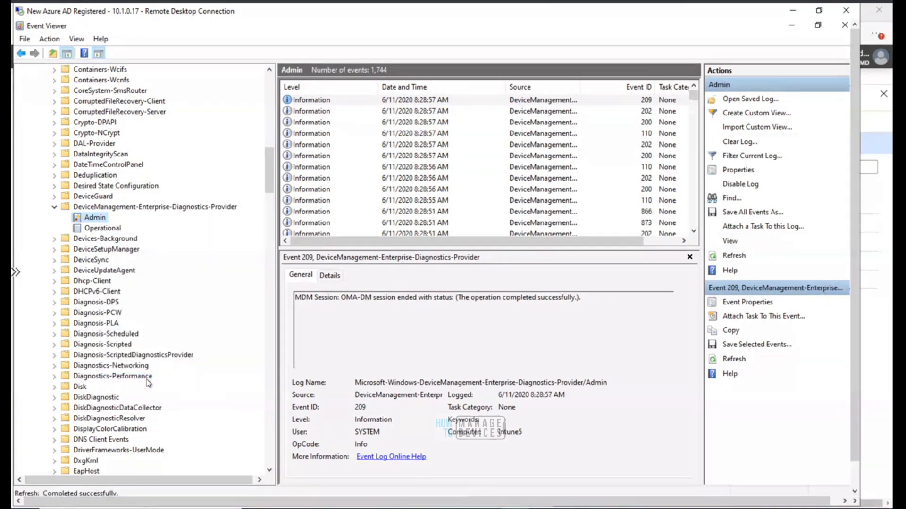
{"action": "left_click", "coordinate": [361, 112]}
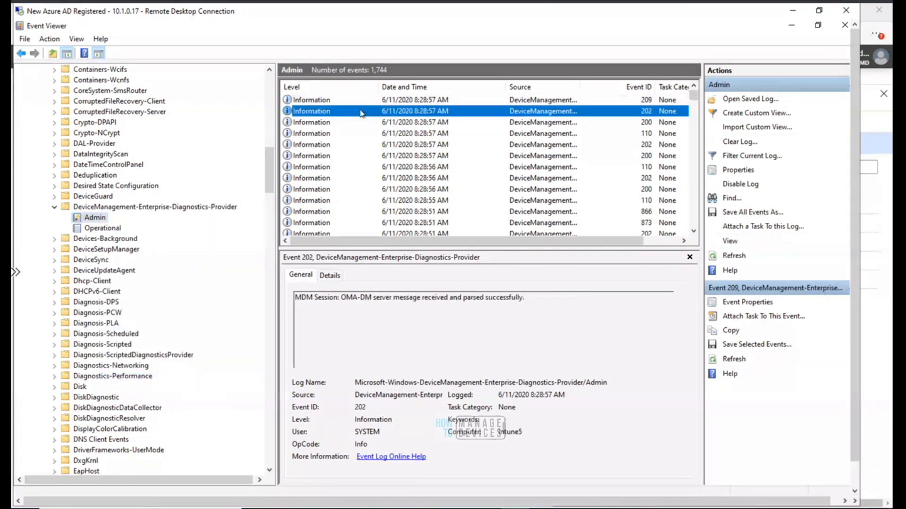
{"action": "key", "text": "Down"}
{"action": "key", "text": "Down"}
{"action": "key", "text": "Down"}
{"action": "key", "text": "Down"}
{"action": "key", "text": "Down"}
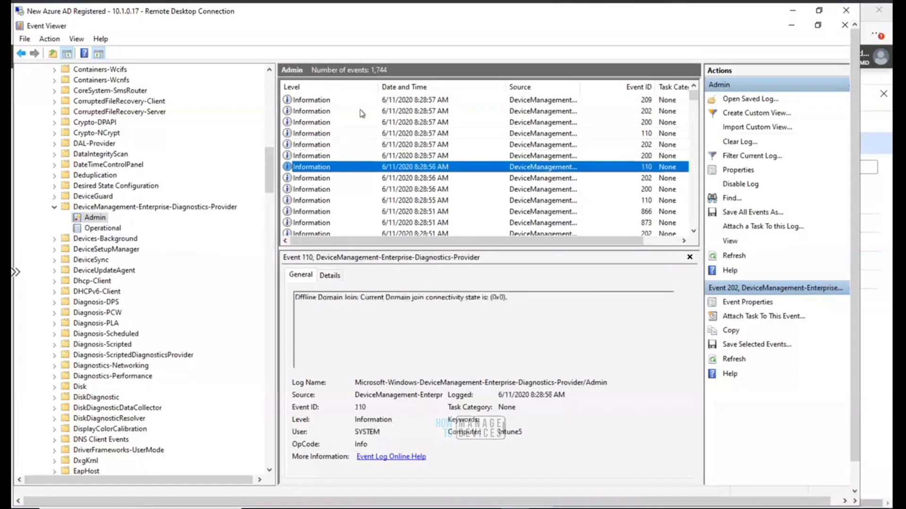
{"action": "key", "text": "Down"}
{"action": "key", "text": "Down"}
{"action": "key", "text": "Down"}
{"action": "key", "text": "Down"}
{"action": "key", "text": "Down"}
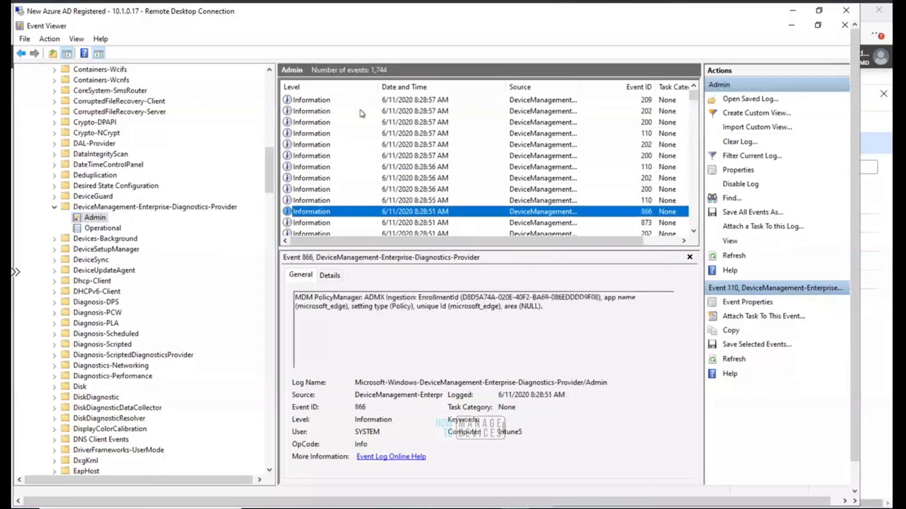
{"action": "key", "text": "Up"}
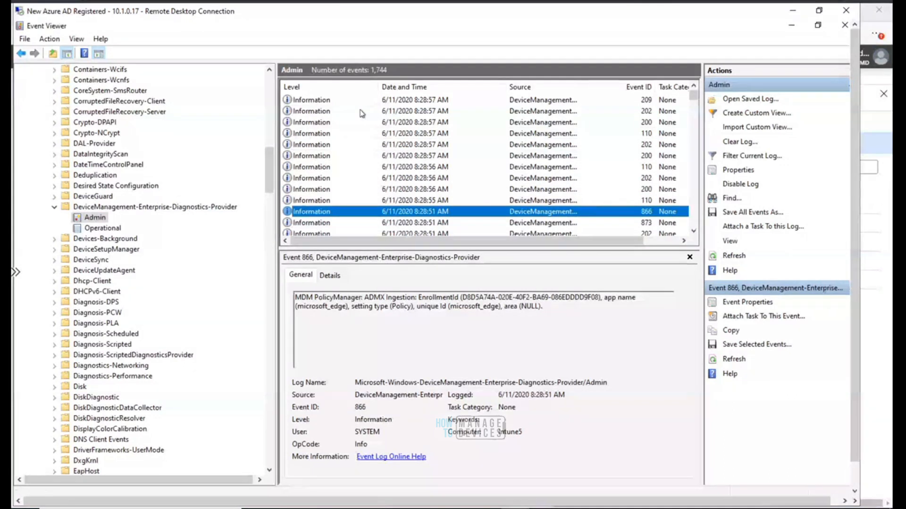
Examine the microsoft_edge ADMX ingestion events 873 and 866 and select the event 866 description text
{"action": "left_click", "coordinate": [694, 231]}
{"action": "left_click", "coordinate": [694, 230]}
{"action": "left_click", "coordinate": [441, 201]}
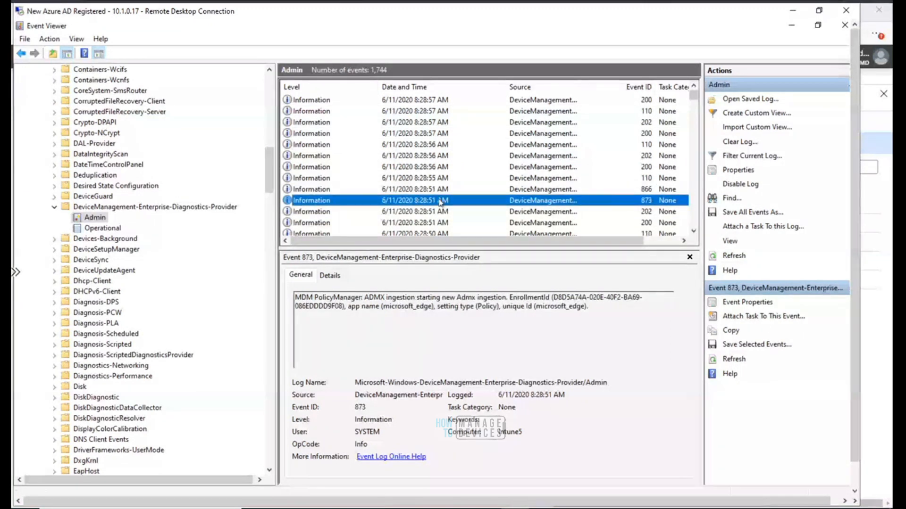
{"action": "key", "text": "Down"}
{"action": "key", "text": "Up"}
{"action": "key", "text": "Up"}
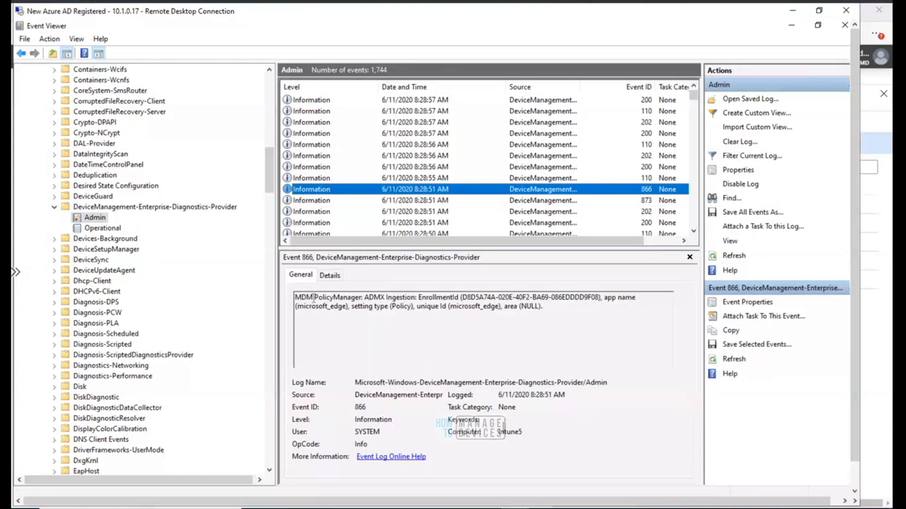
{"action": "left_click_drag", "start_coordinate": [296, 297], "coordinate": [551, 306]}
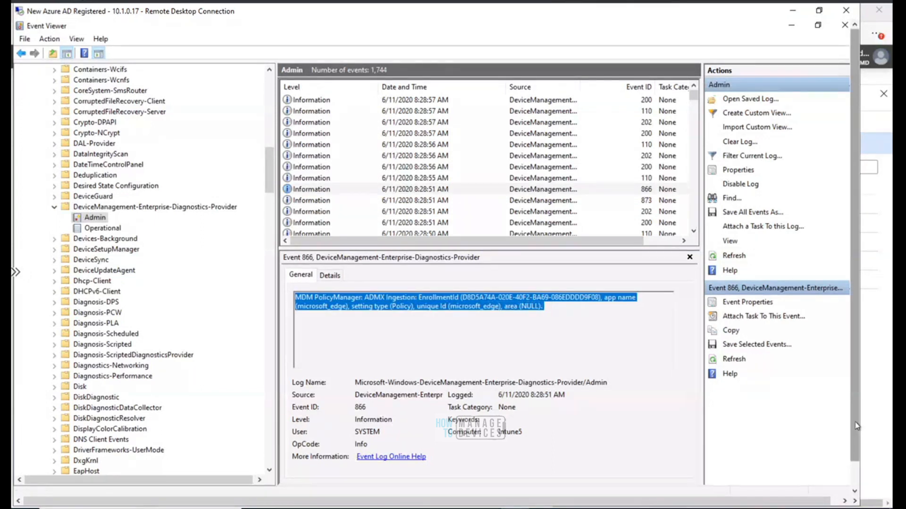
{"action": "left_click_drag", "start_coordinate": [855, 448], "coordinate": [855, 478]}
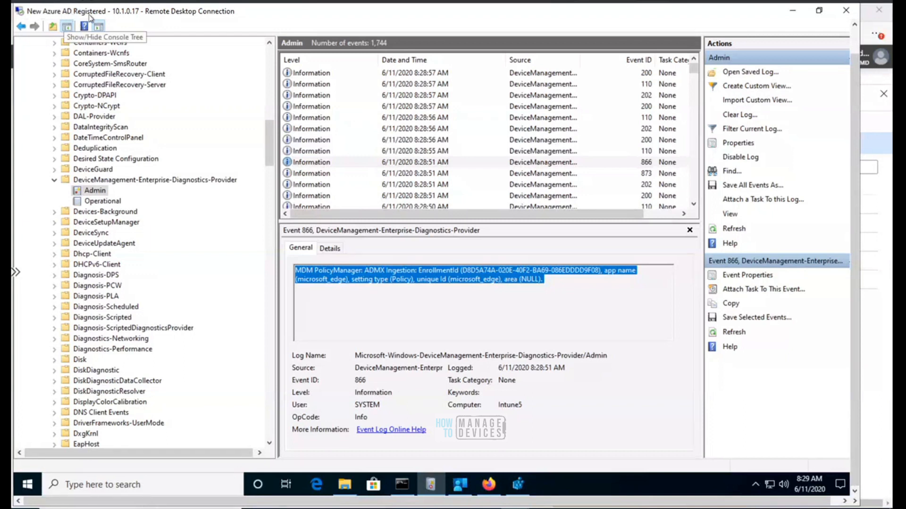
{"action": "left_click", "coordinate": [21, 485]}
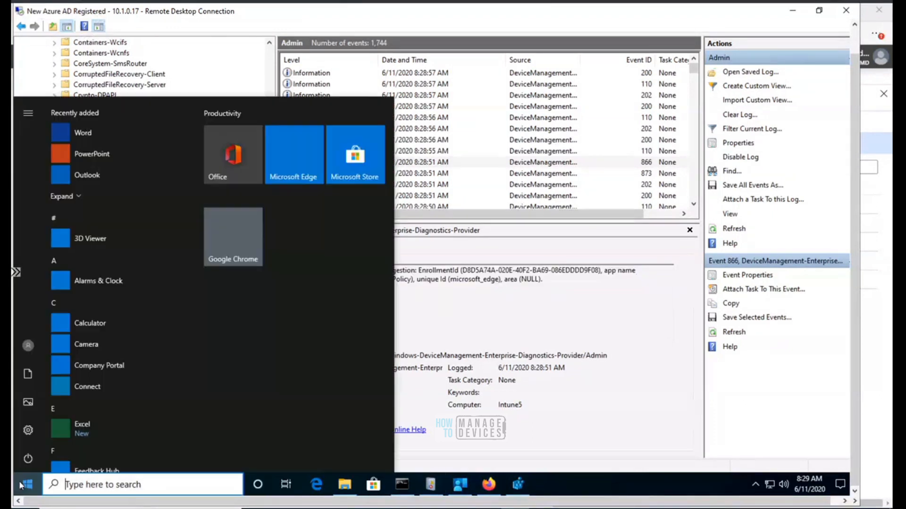
{"action": "left_click", "coordinate": [79, 195]}
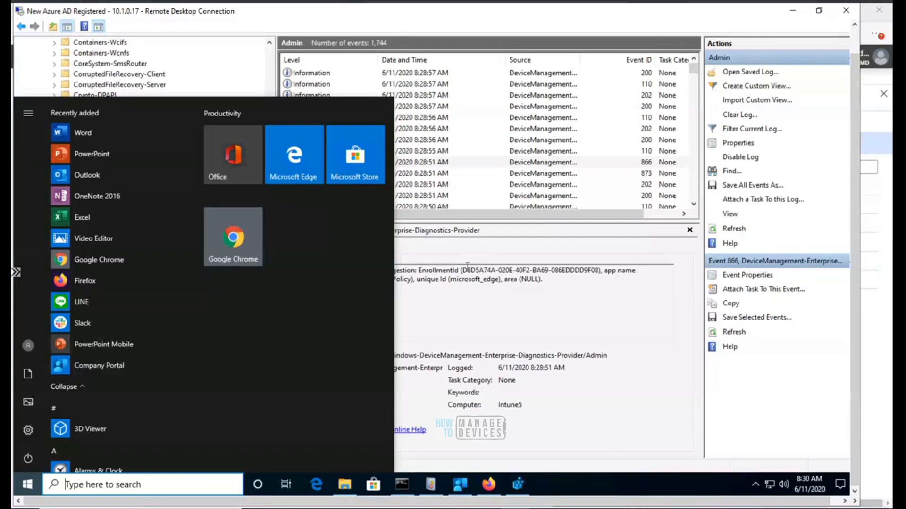
{"action": "left_click_drag", "start_coordinate": [575, 288], "coordinate": [377, 260]}
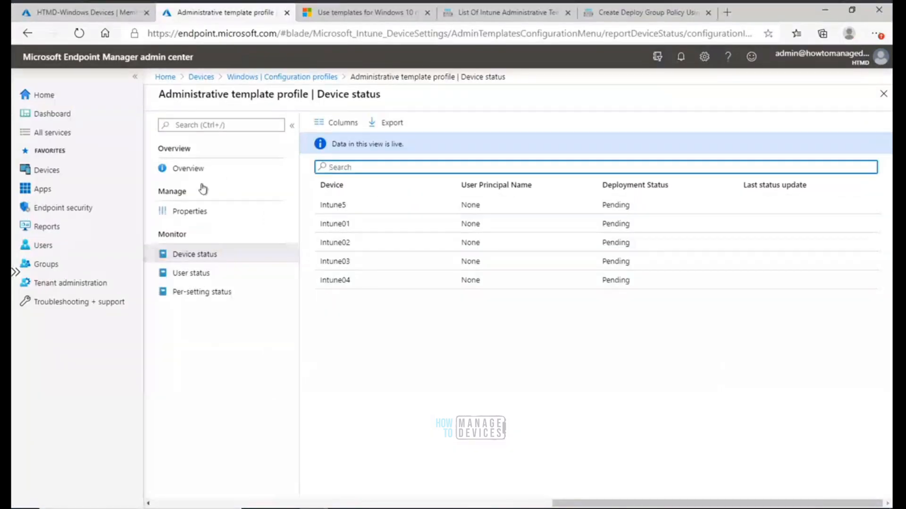
Open the Edge Chromium Home Page Policy profile's properties and its configuration settings editor
{"action": "left_click", "coordinate": [201, 213]}
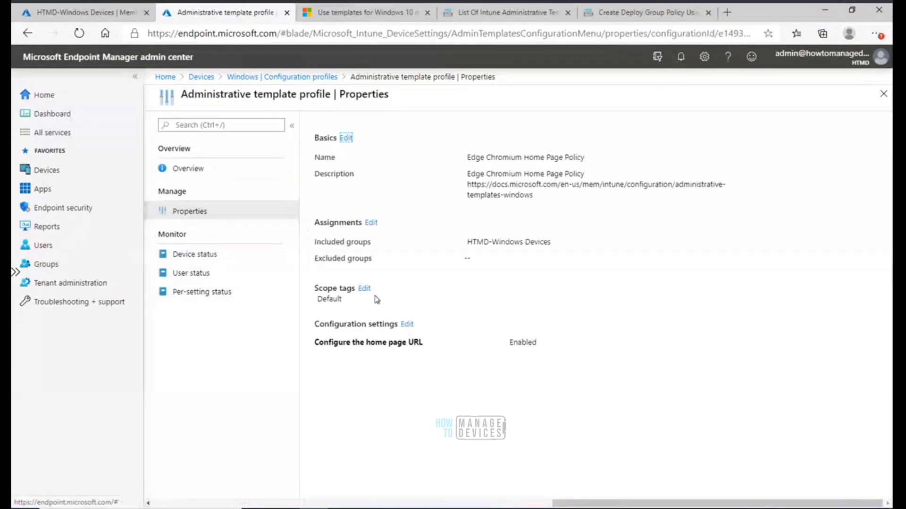
{"action": "left_click", "coordinate": [407, 326]}
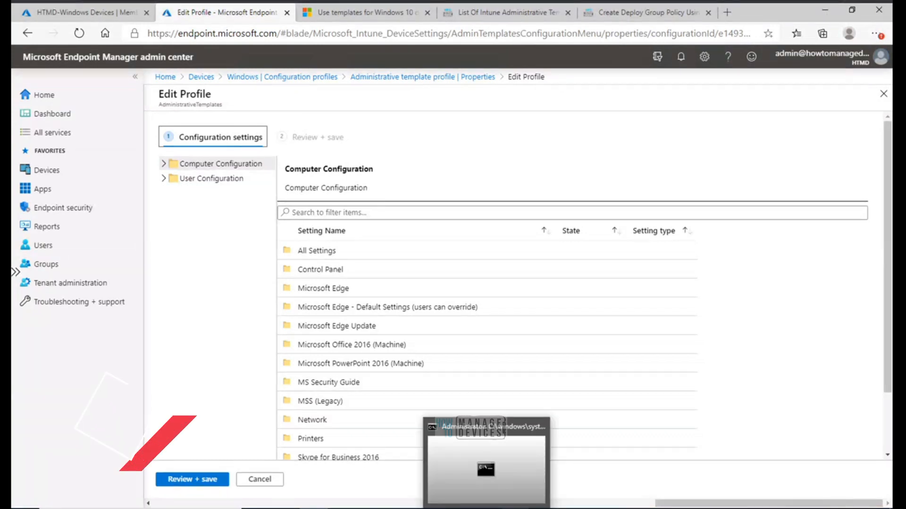
{"action": "left_click", "coordinate": [514, 508]}
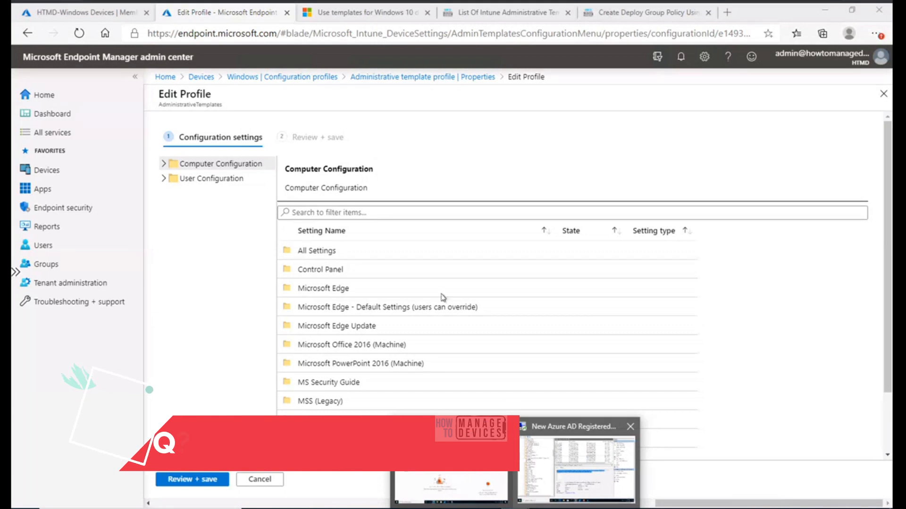
Switch to the remote desktop and select the description text of ADMX ingestion event 873
{"action": "key", "text": "alt+Tab"}
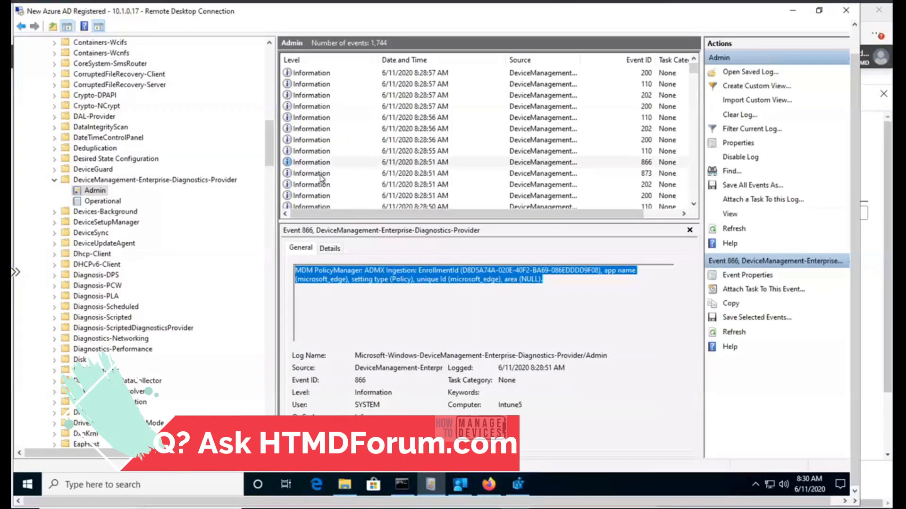
{"action": "left_click", "coordinate": [321, 175]}
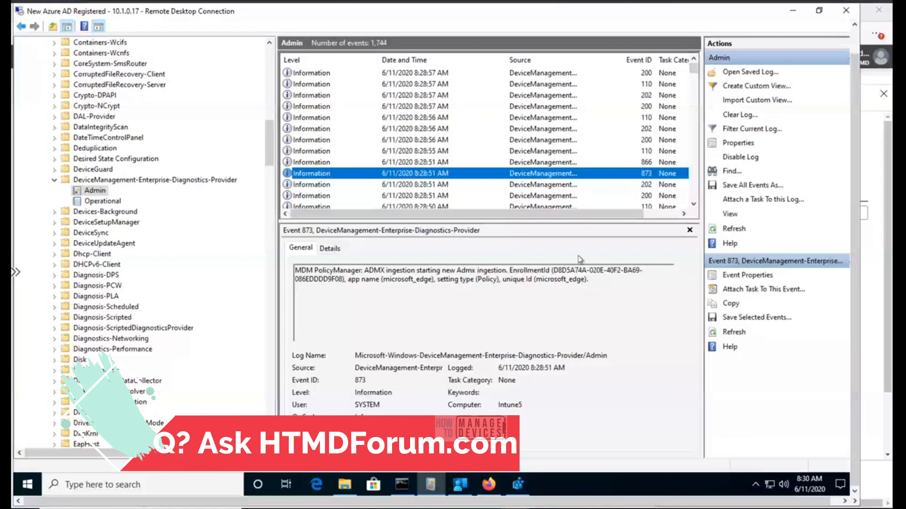
{"action": "left_click_drag", "start_coordinate": [590, 280], "coordinate": [283, 267]}
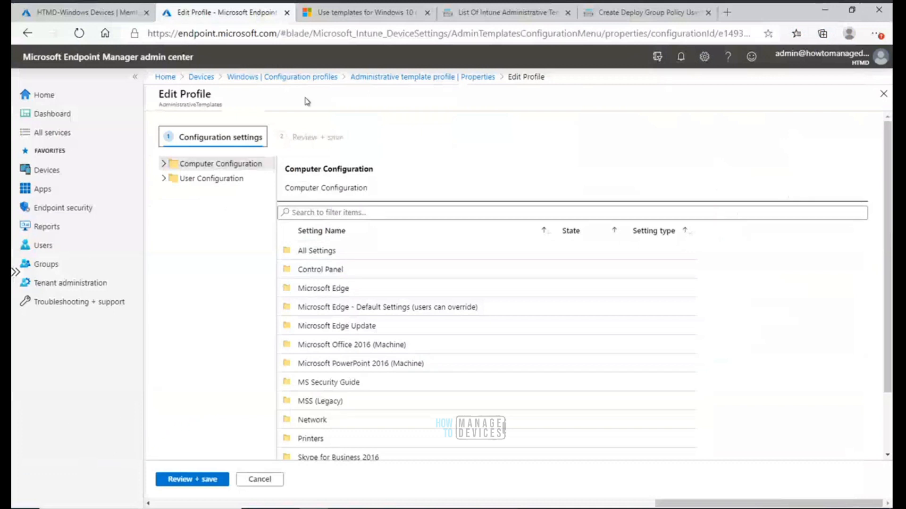
Leave the profile editor, review the profile's per-device deployment status, and return to the remote desktop's event details
{"action": "left_click", "coordinate": [403, 78]}
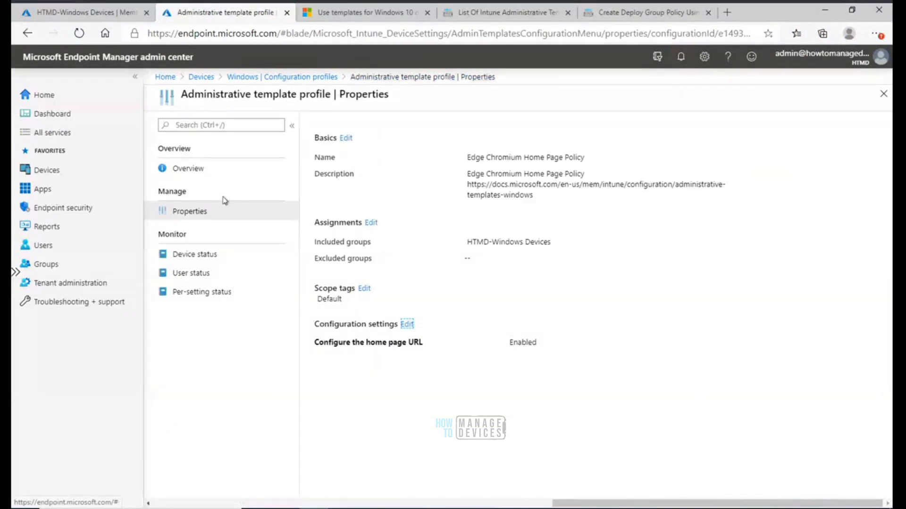
{"action": "left_click", "coordinate": [200, 256]}
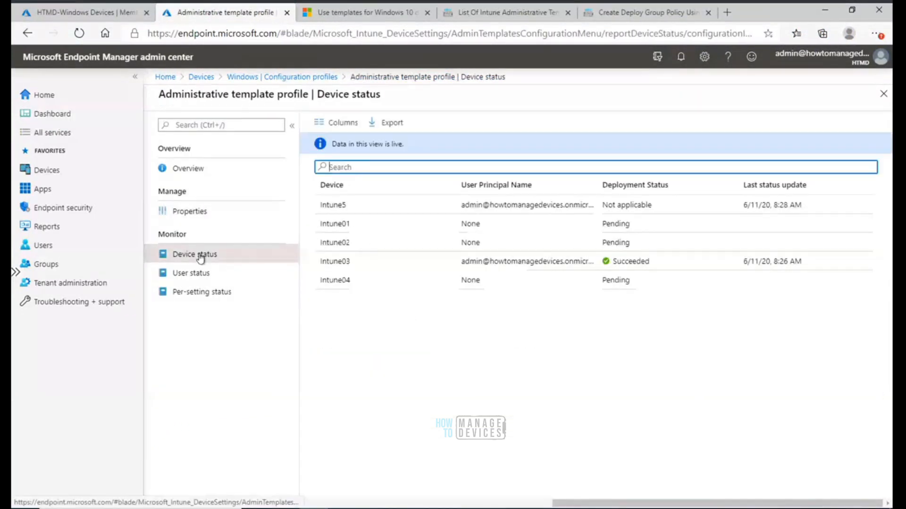
{"action": "left_click_drag", "start_coordinate": [653, 267], "coordinate": [320, 267]}
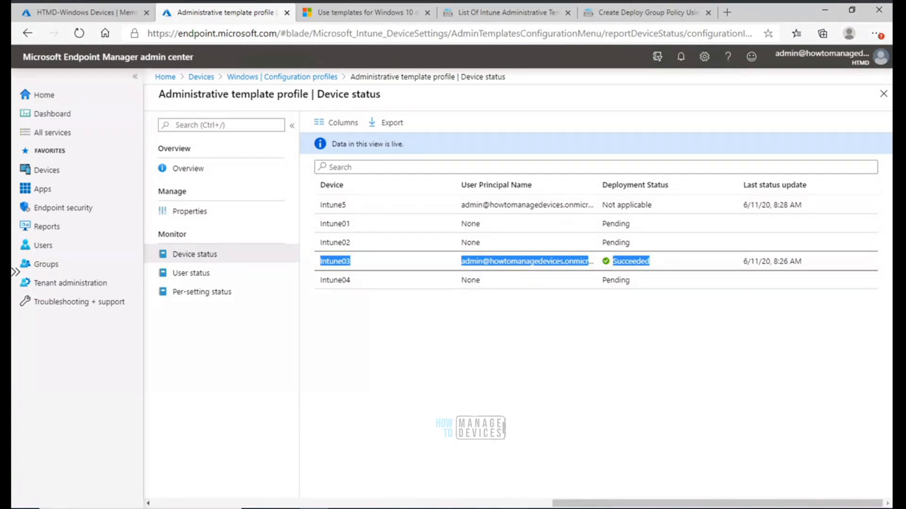
{"action": "left_click", "coordinate": [589, 460]}
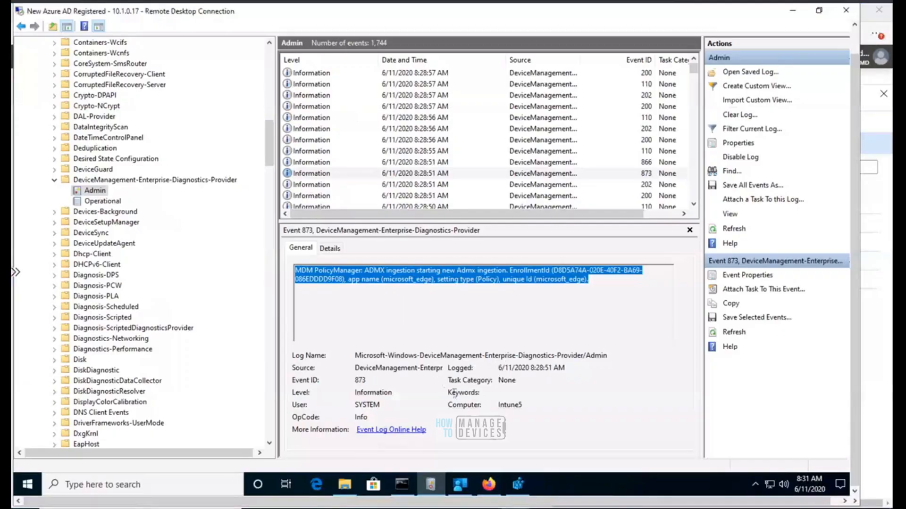
{"action": "left_click", "coordinate": [607, 286]}
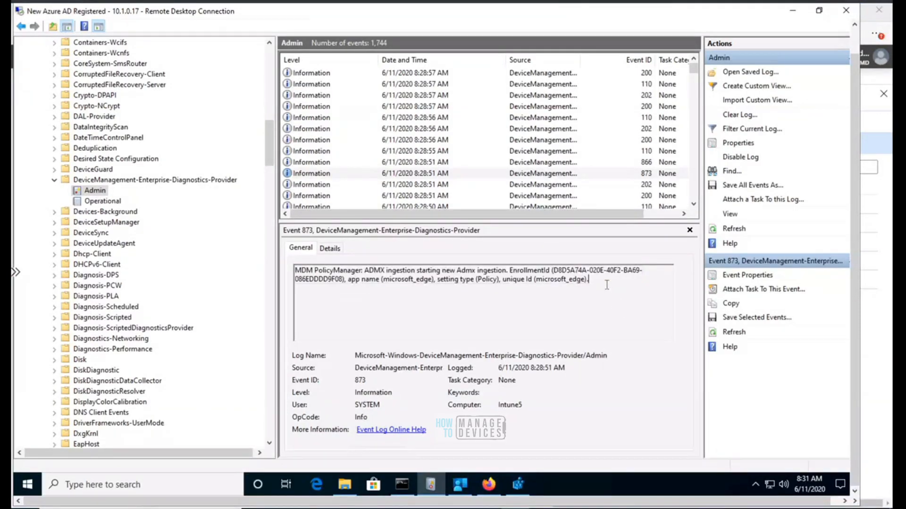